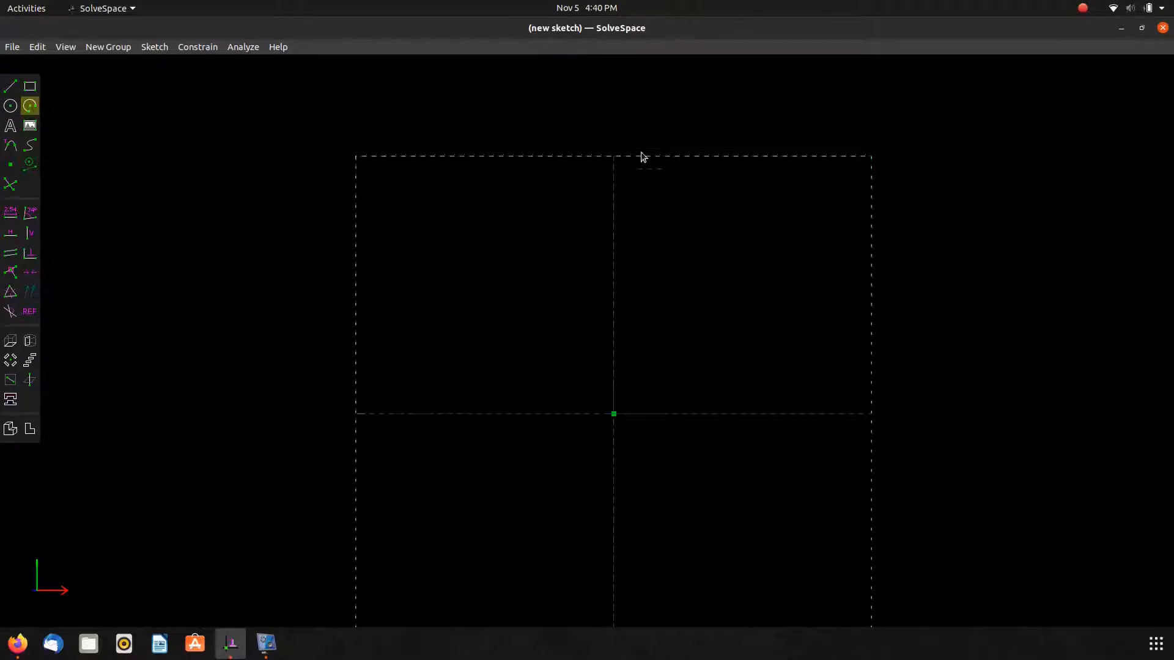
Draw an arc above the sketch origin and reposition its endpoints.
left_click(613, 125)
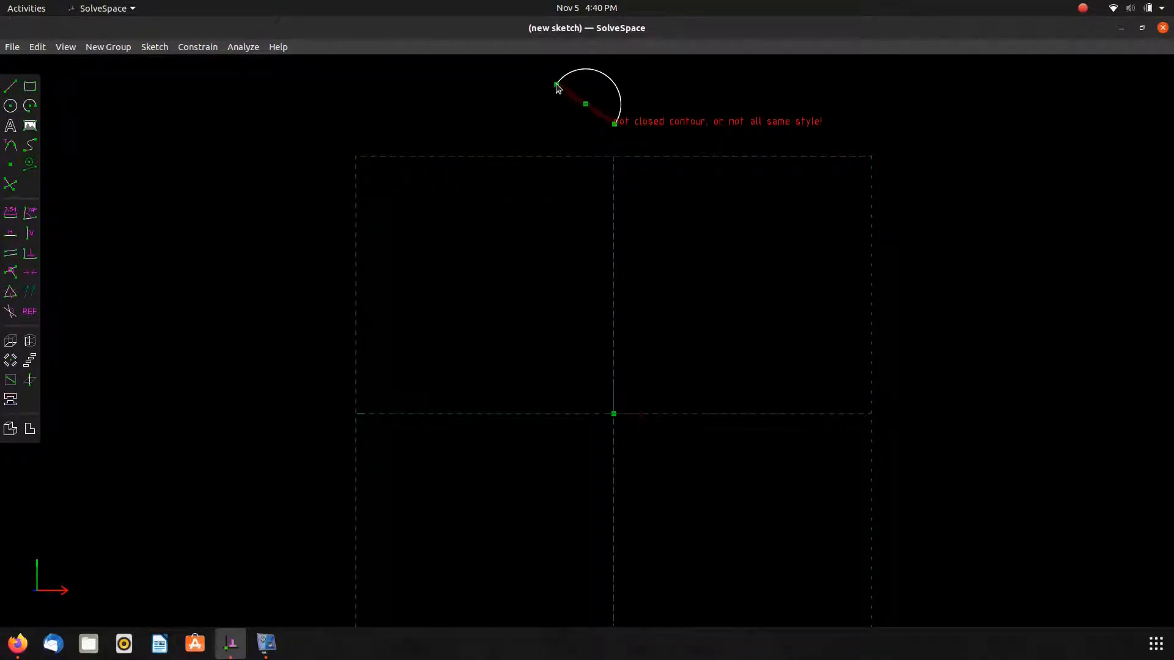
left_click(563, 77)
left_click_drag(615, 128, 675, 161)
left_click_drag(554, 67, 621, 107)
left_click(632, 136)
left_click(622, 105)
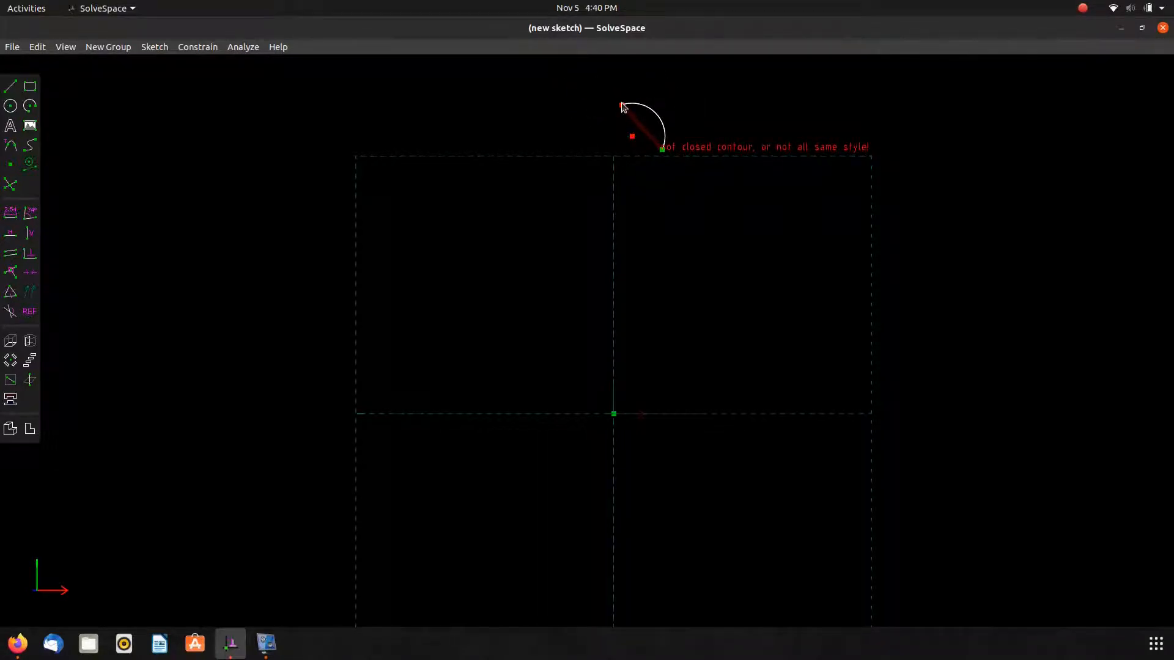
Constrain the arc's center vertically below its start and level with its end, dragging it into a quarter arc on the vertical axis.
key("v")
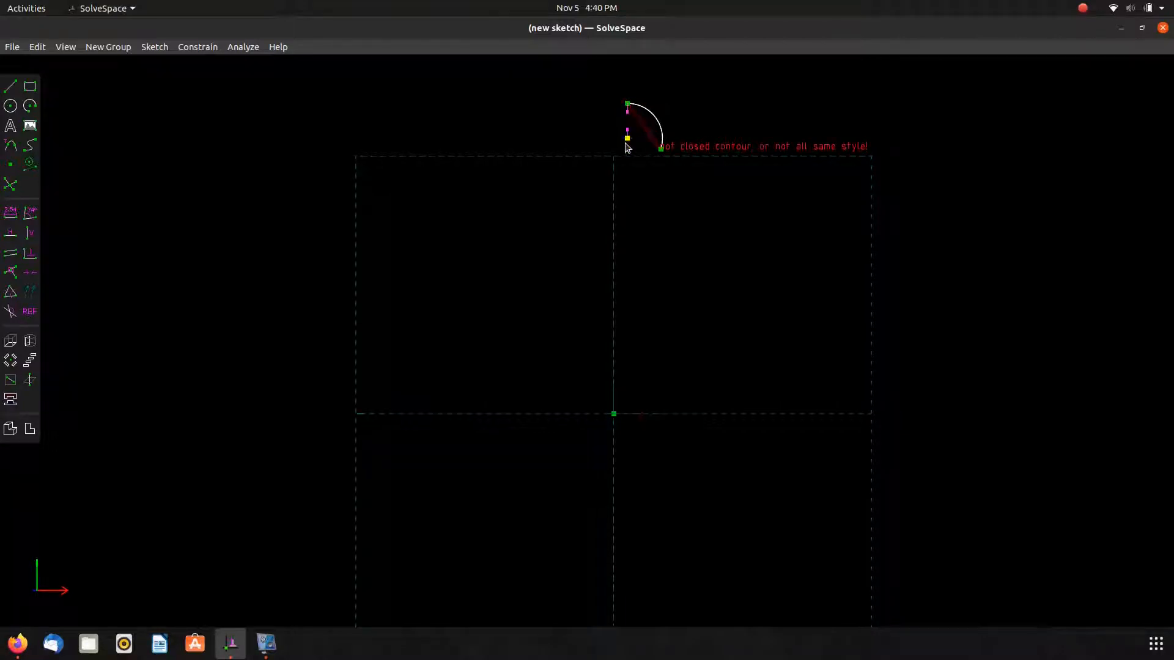
left_click_drag(625, 150, 615, 272)
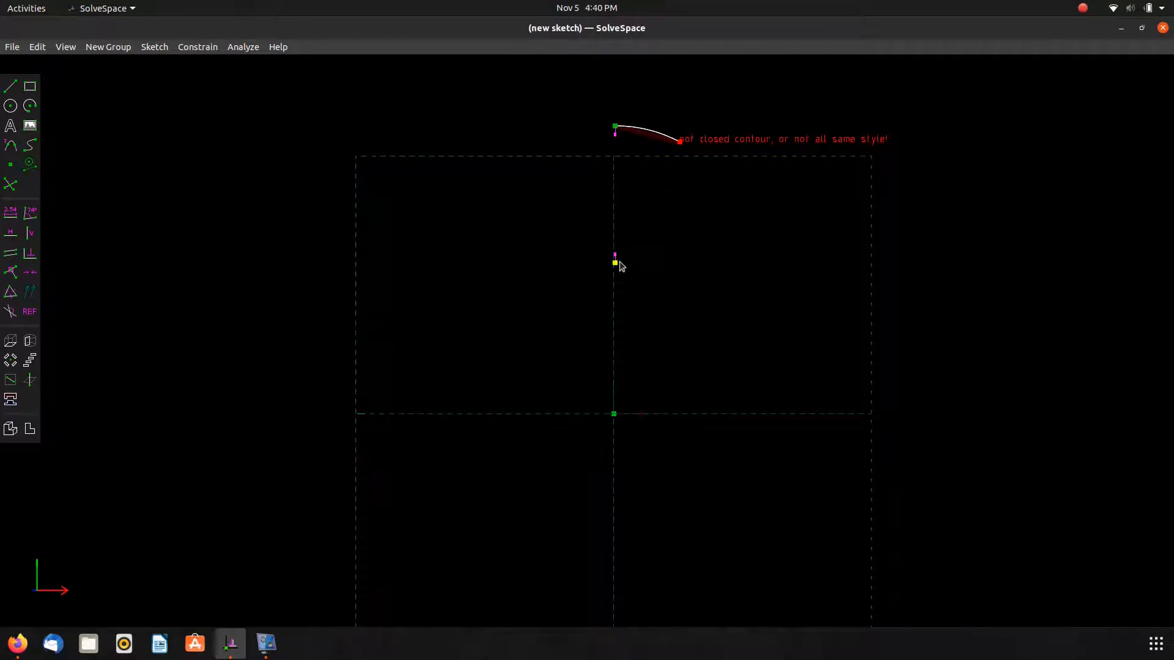
key("h")
left_click_drag(617, 196, 615, 258)
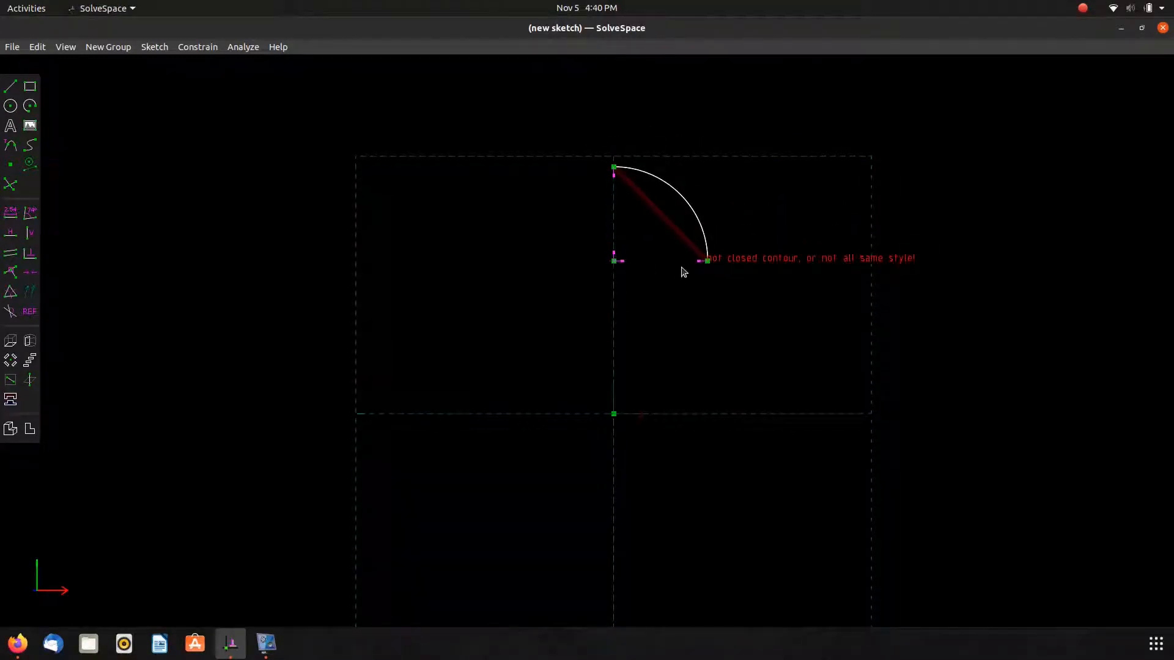
mouse_move(707, 262)
left_mouse_down()
mouse_move(688, 269)
mouse_move(708, 254)
mouse_move(695, 252)
left_mouse_up()
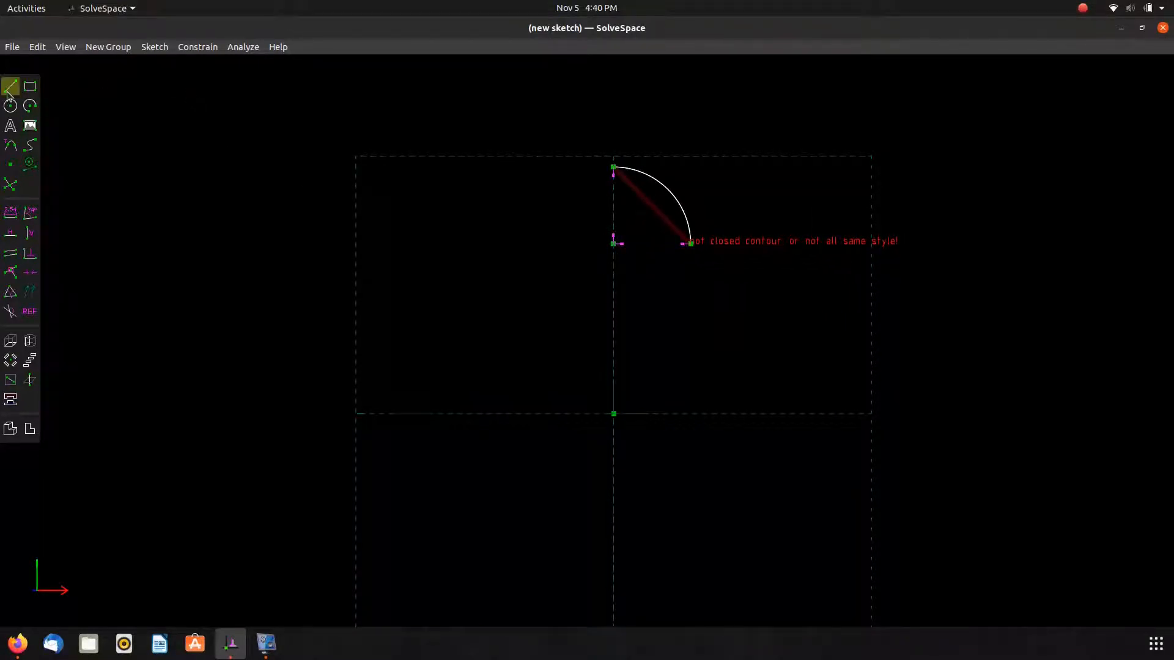
Compare with the reference drawing and draw line segments from the arc's end going down, inward, and down again.
key("alt+Tab")
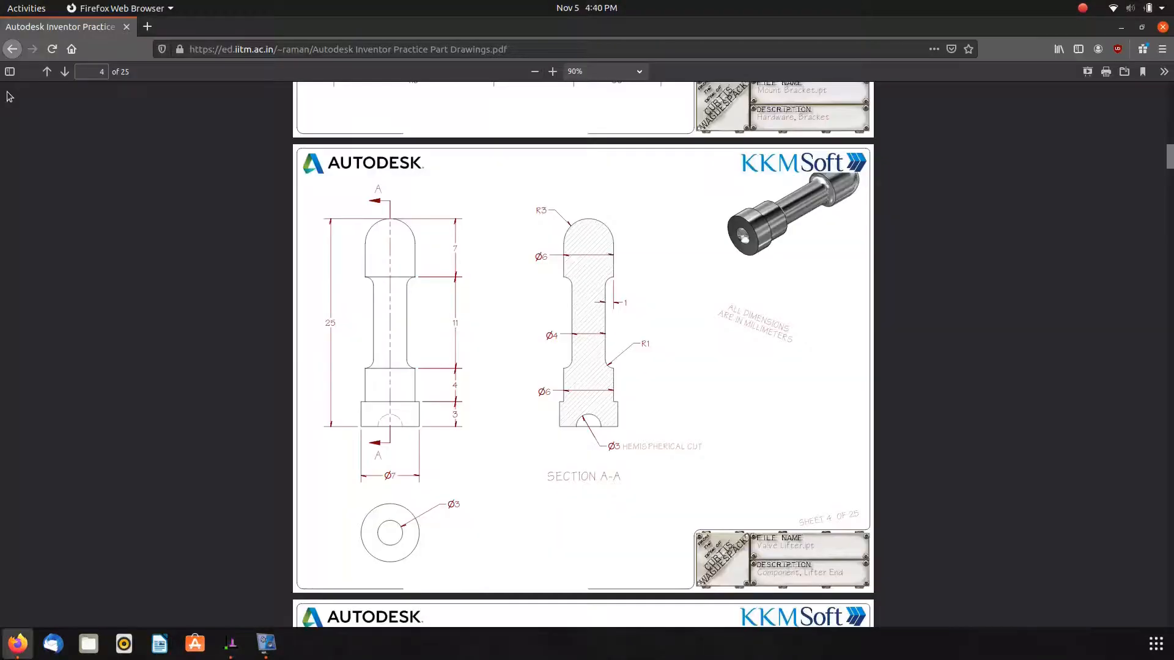
key("alt+Tab")
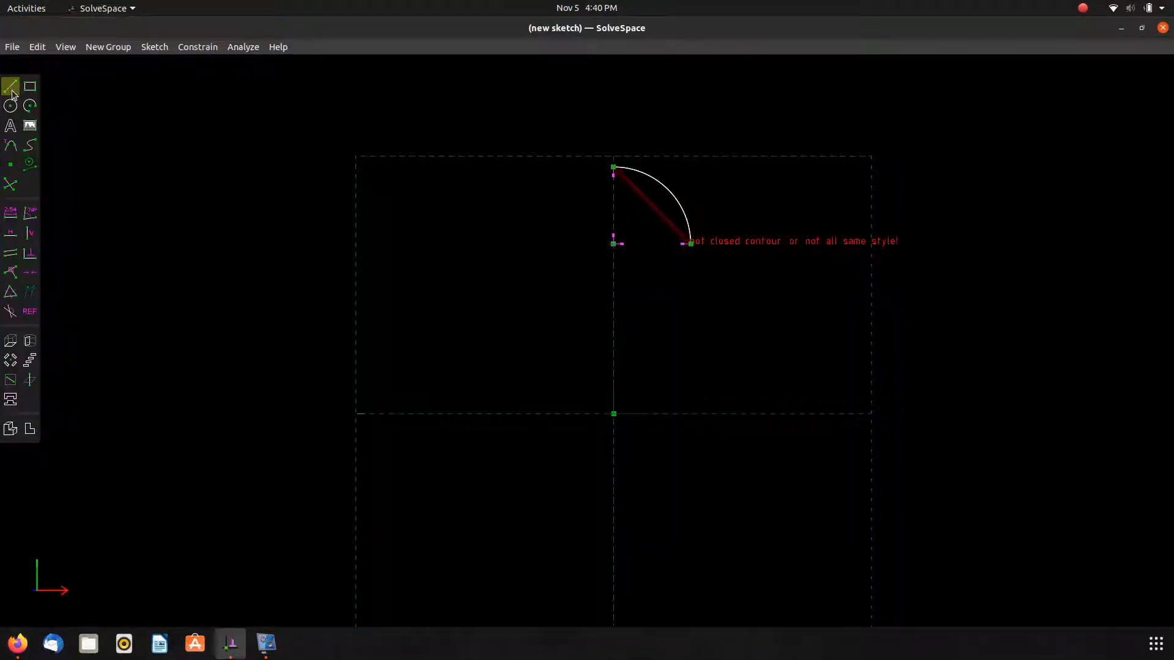
left_click(692, 244)
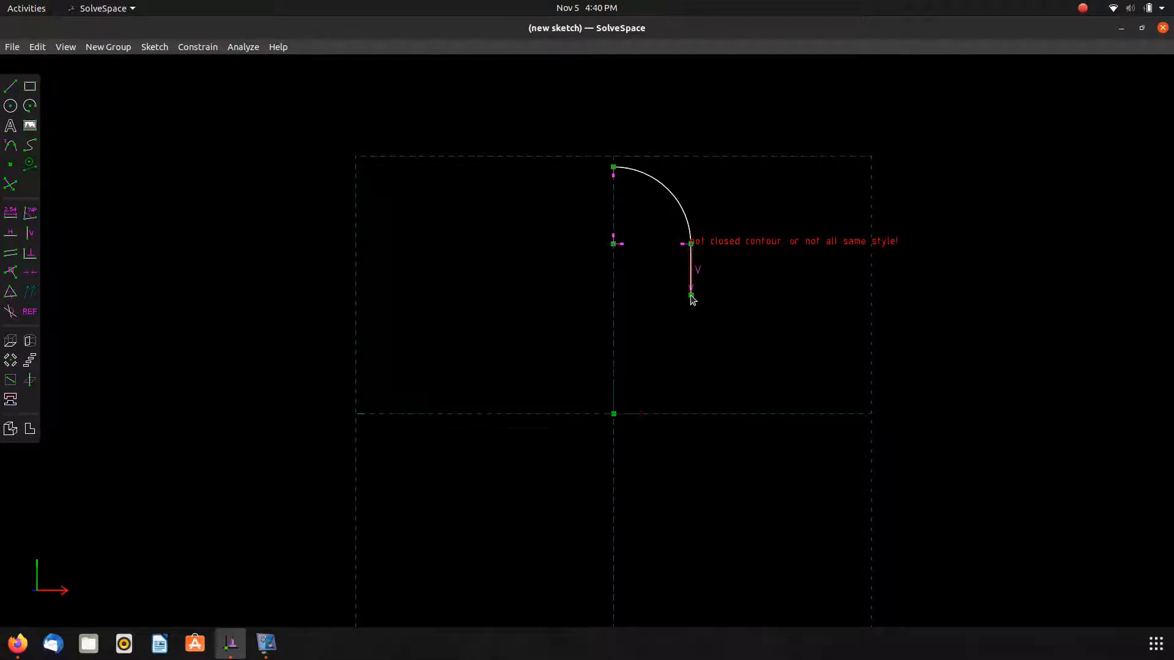
key("alt+Tab")
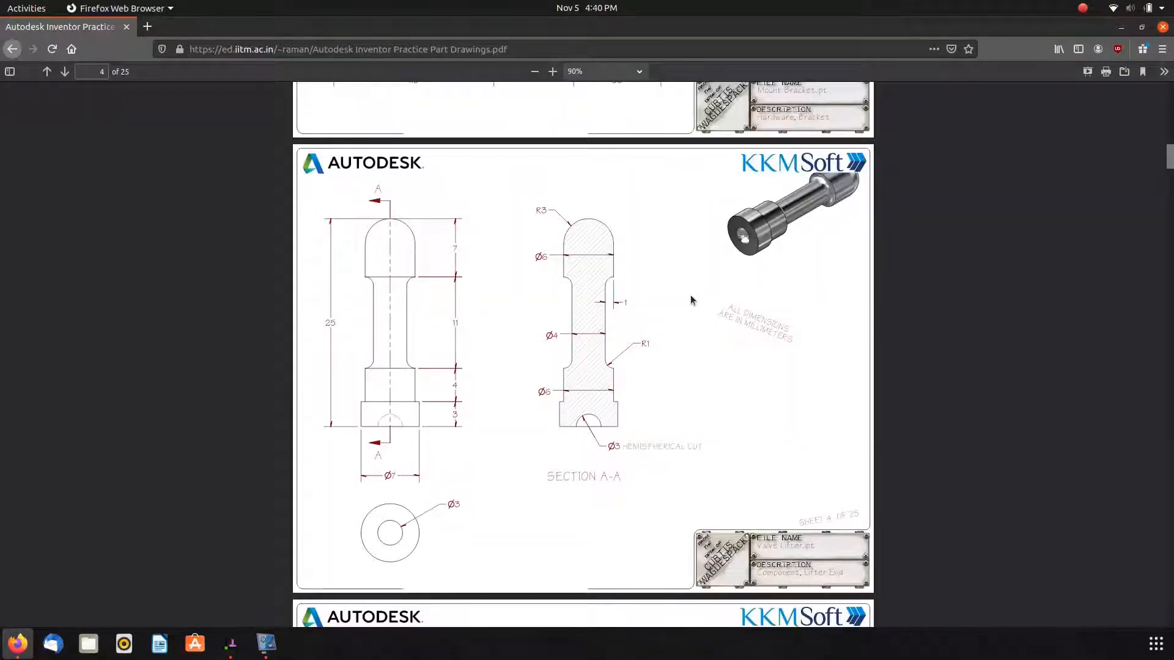
key("alt+Tab")
left_click(691, 295)
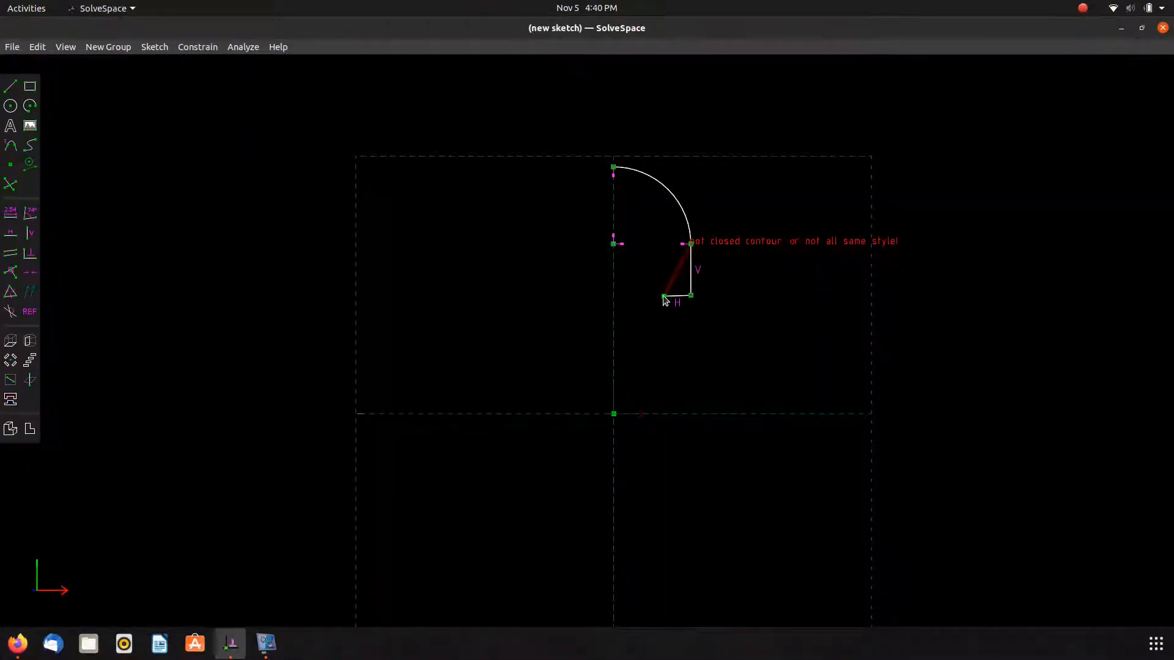
key("alt+Tab")
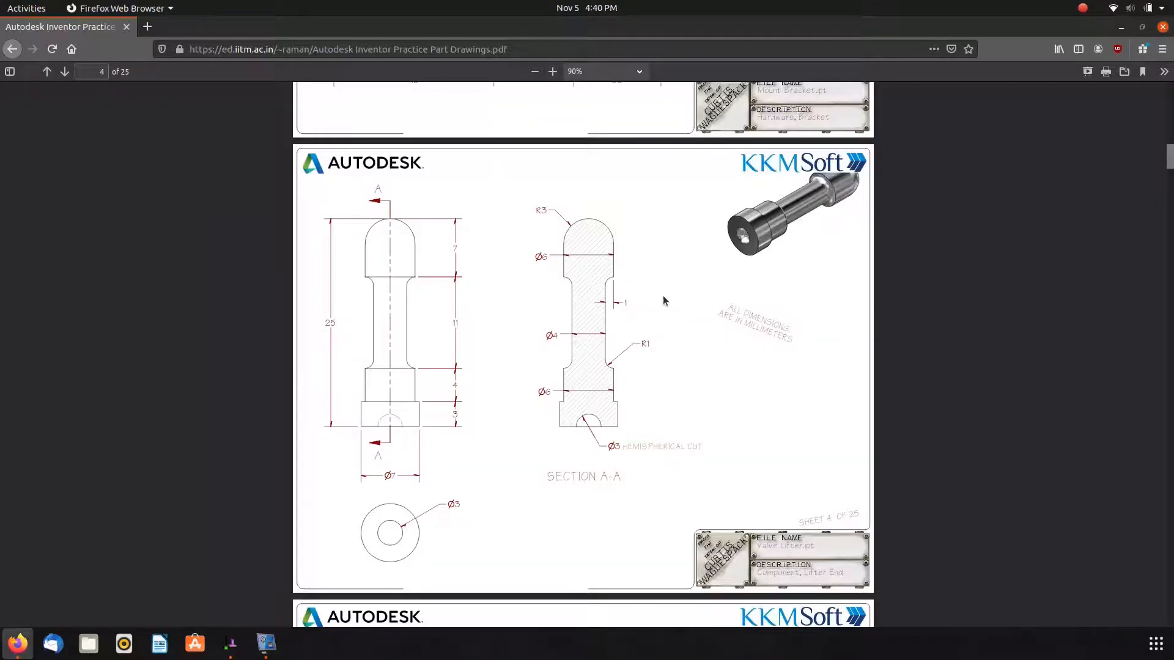
key("alt+Tab")
left_click(664, 296)
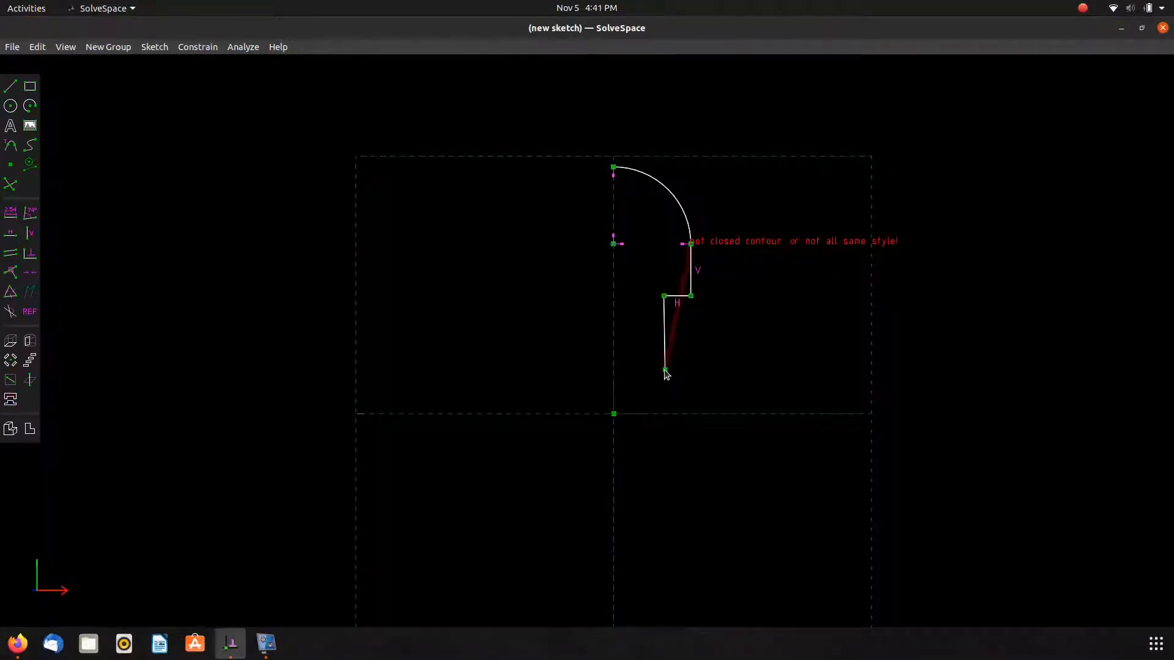
left_click(664, 371)
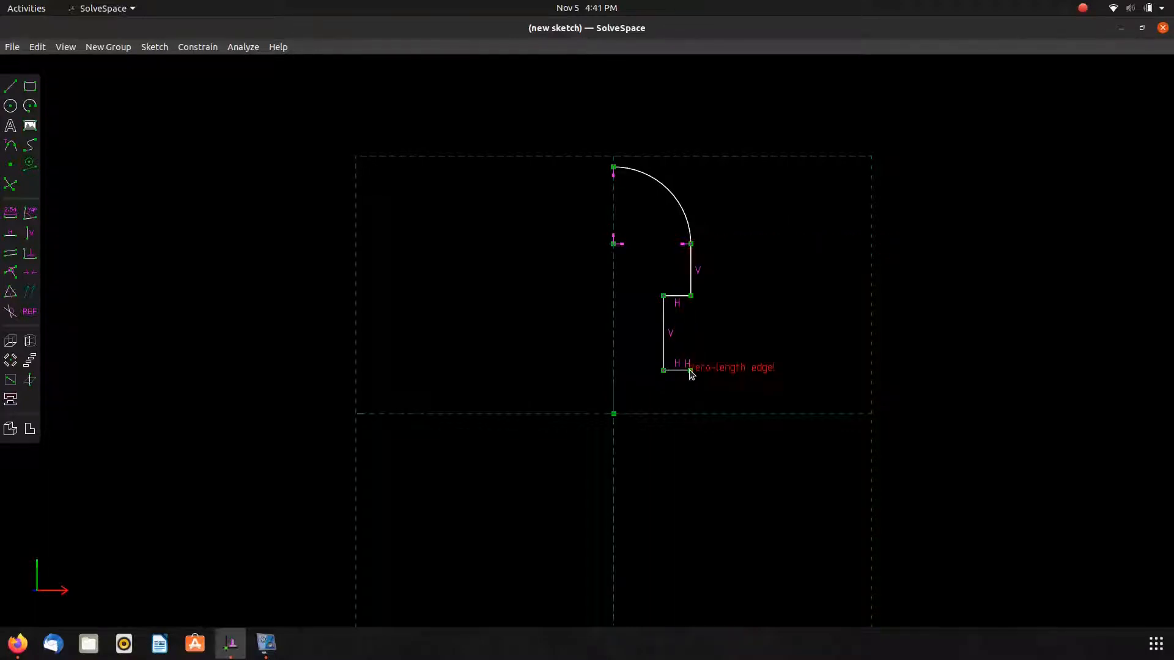
Continue the stepped outline outward and down to the baseline, then run a horizontal line back toward the axis.
left_click(691, 371)
key("alt+Tab")
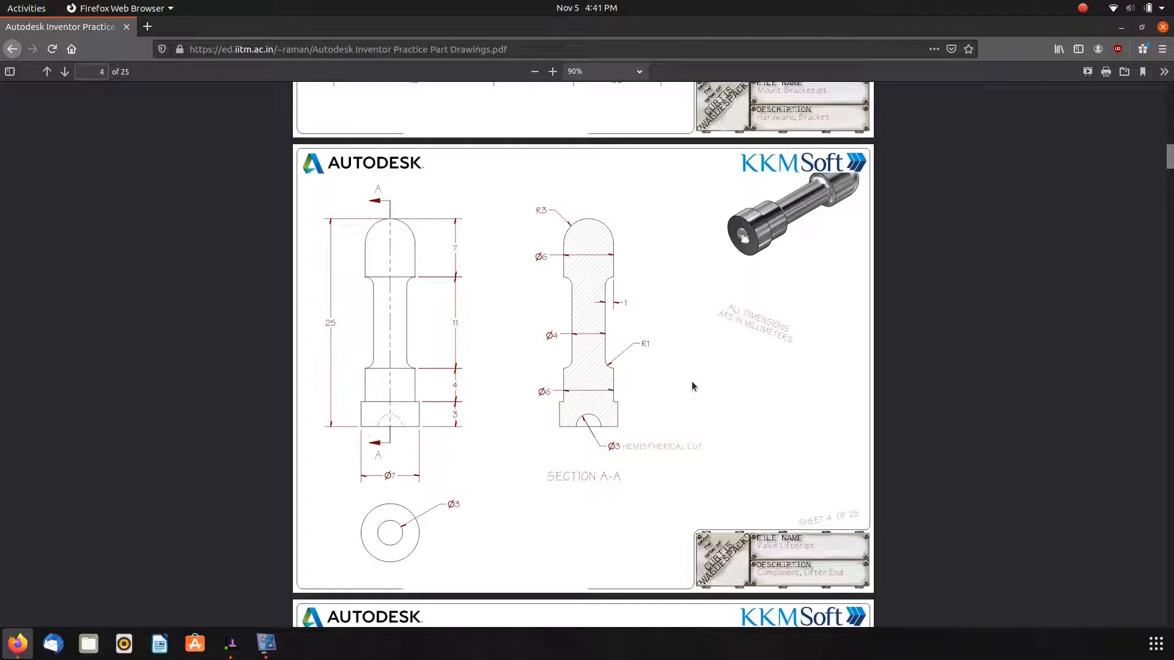
key("alt+Tab")
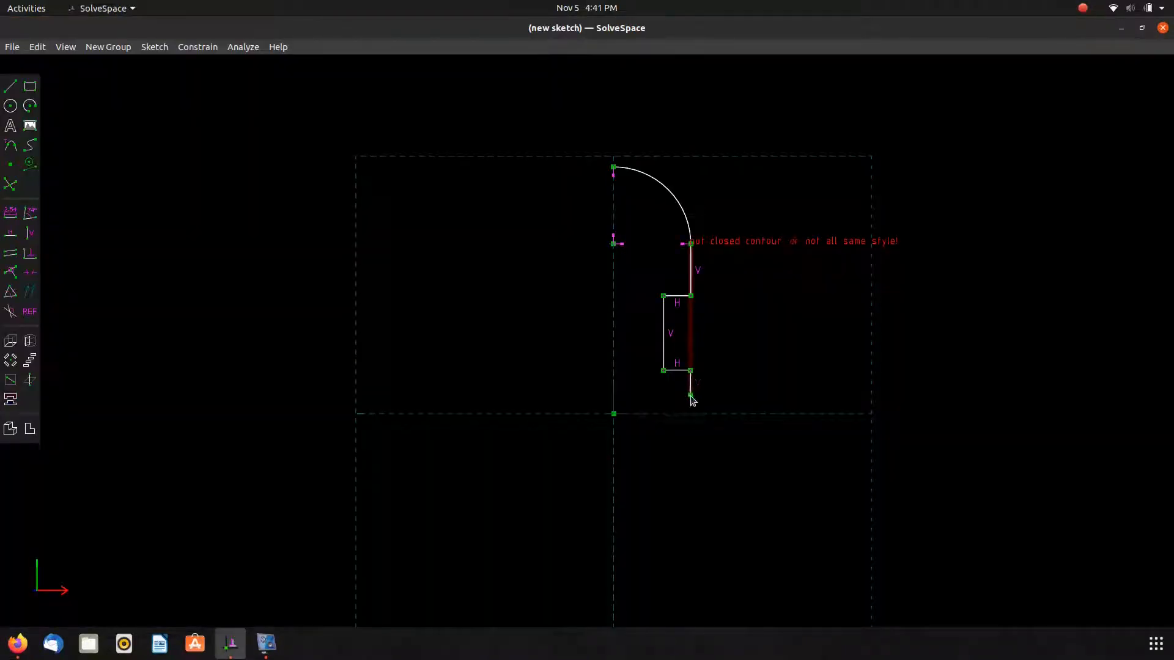
left_click(691, 398)
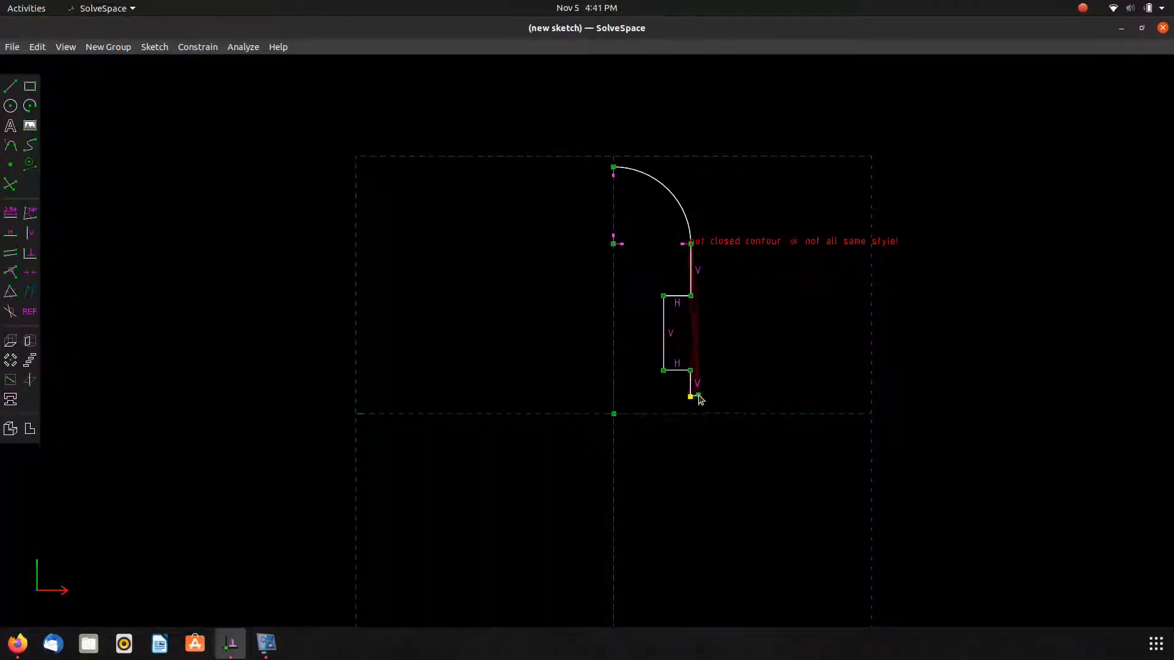
left_click(707, 398)
left_click(707, 414)
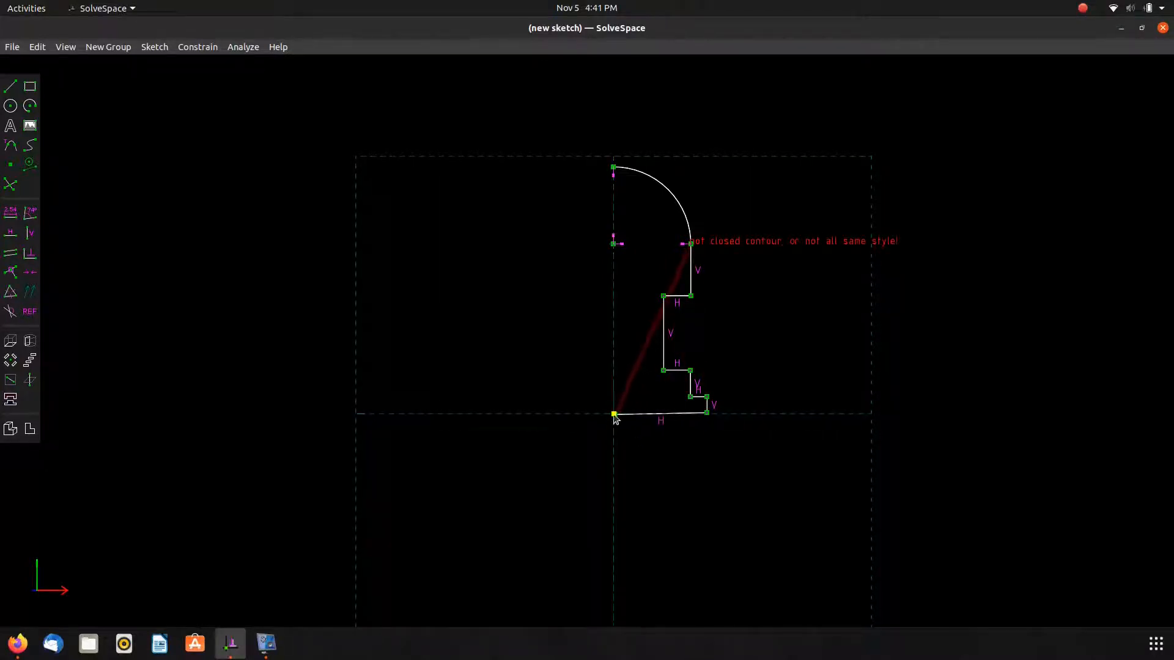
left_click(647, 415)
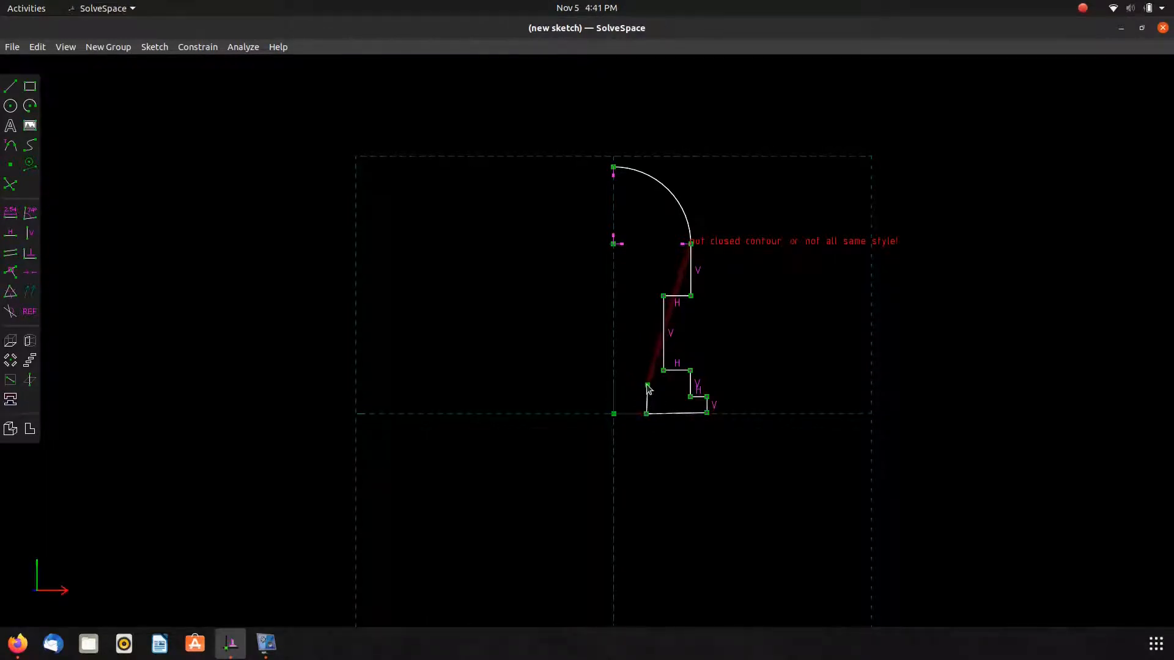
left_click(648, 380)
key("Escape")
Draw the vertical axis line from the origin up to the arc's top, split into two segments.
key("s")
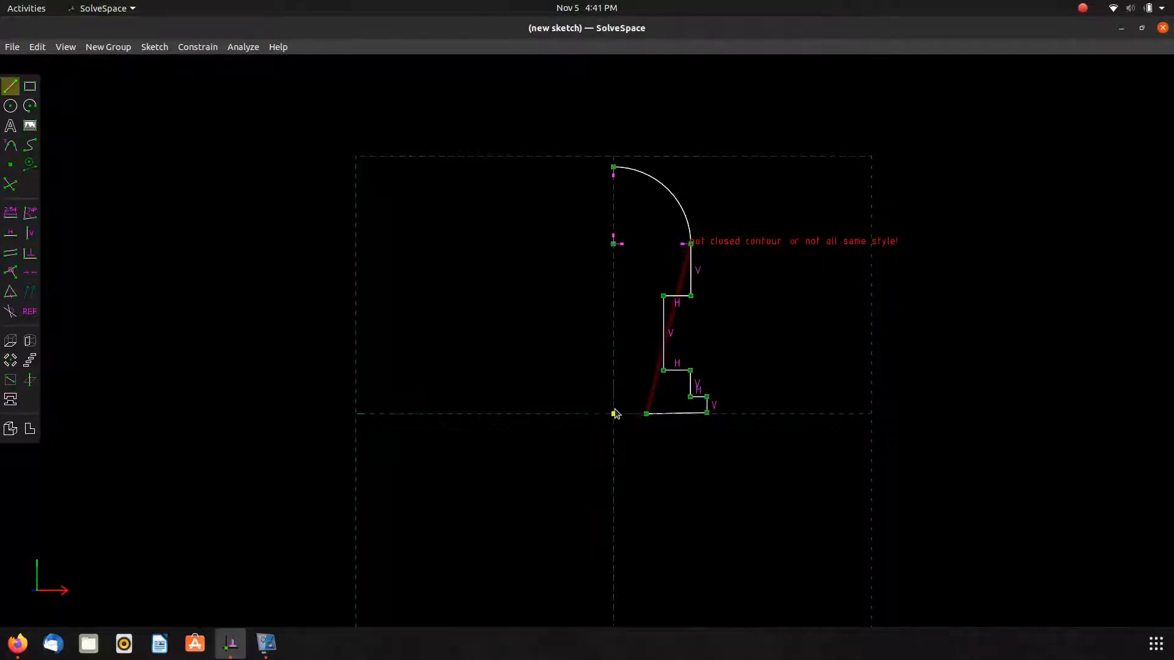
left_click(614, 414)
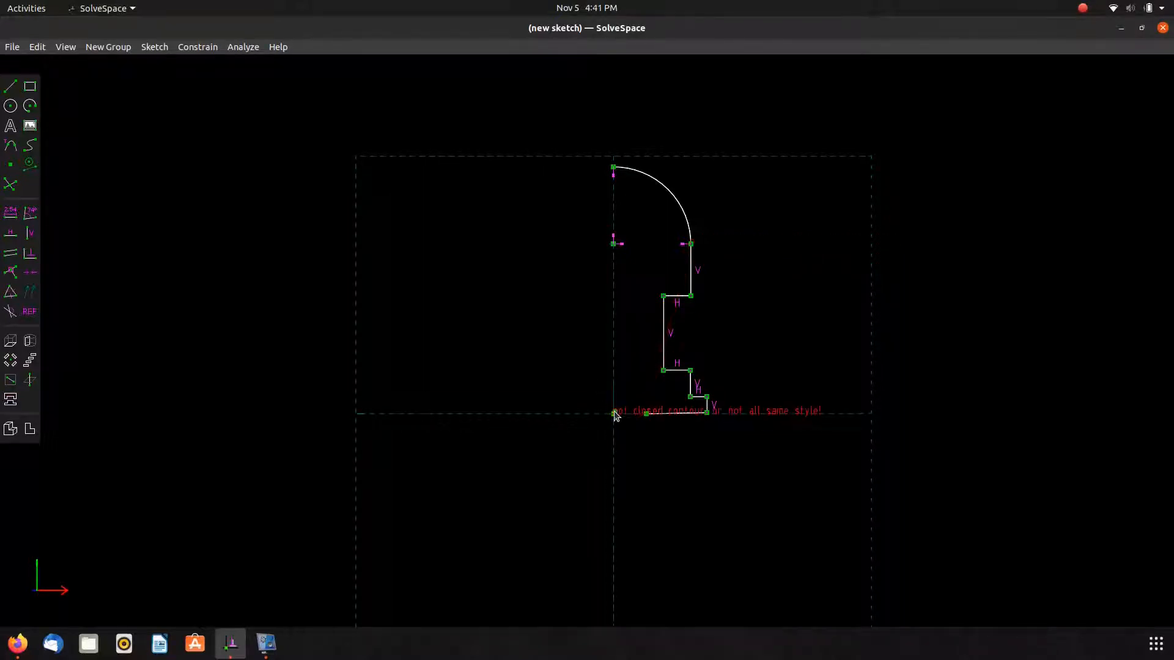
left_click(614, 371)
left_click(614, 167)
Draw an arc for the hemispherical cut between the axis and the baseline, centering it on the origin.
key("a")
left_click(647, 414)
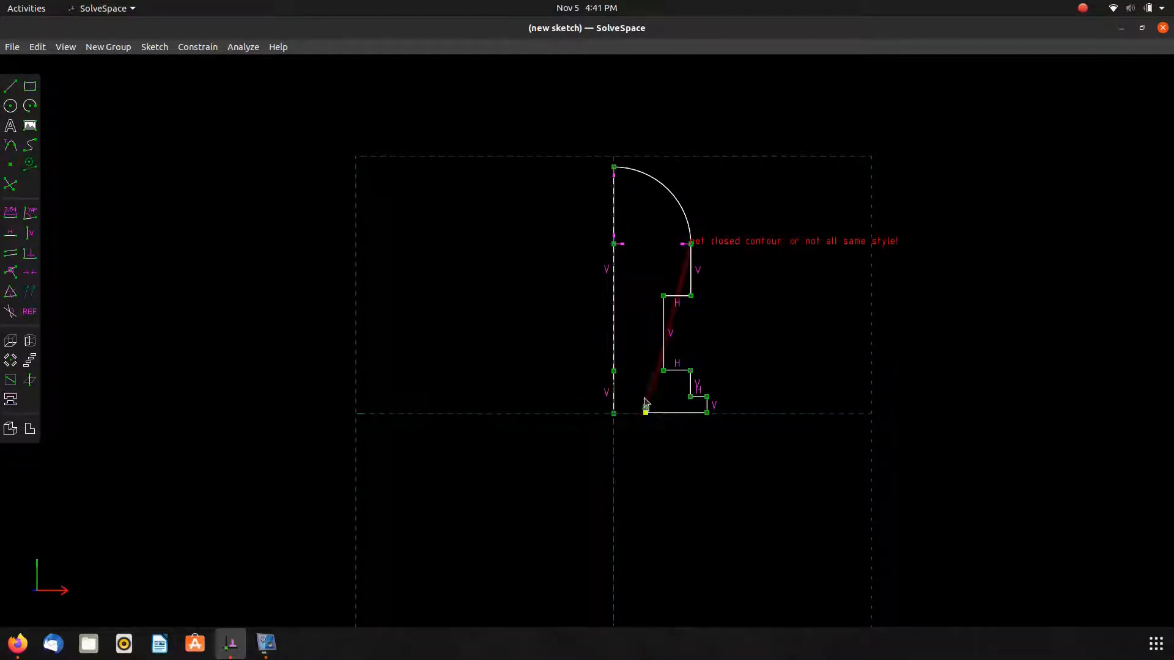
left_click(614, 372)
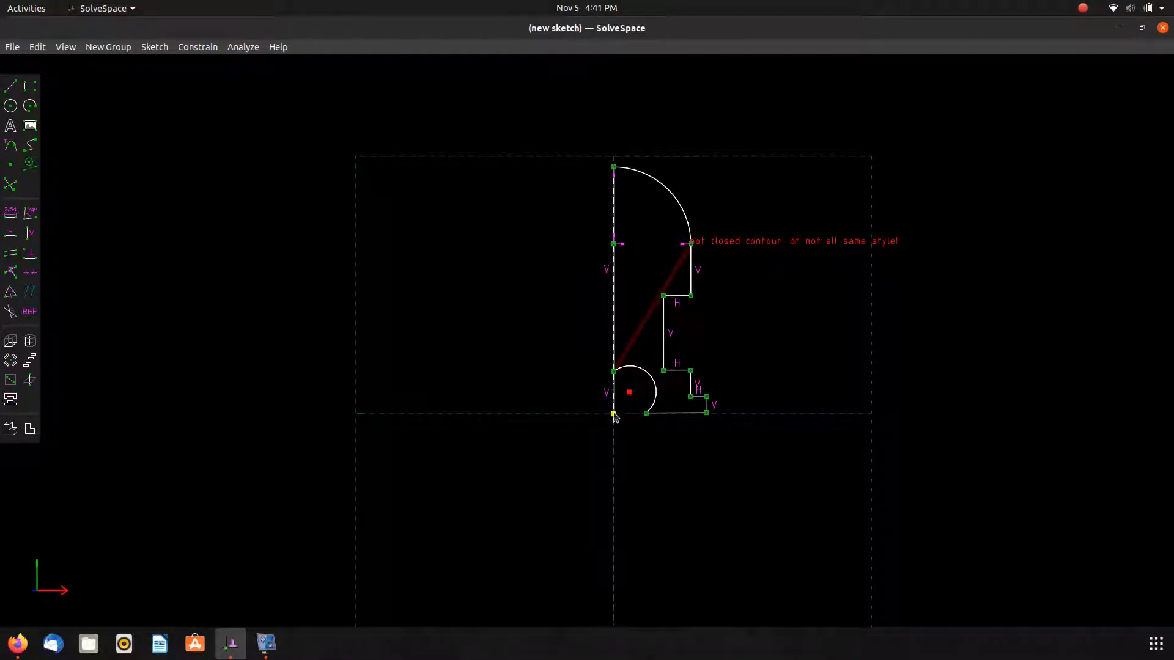
key("o")
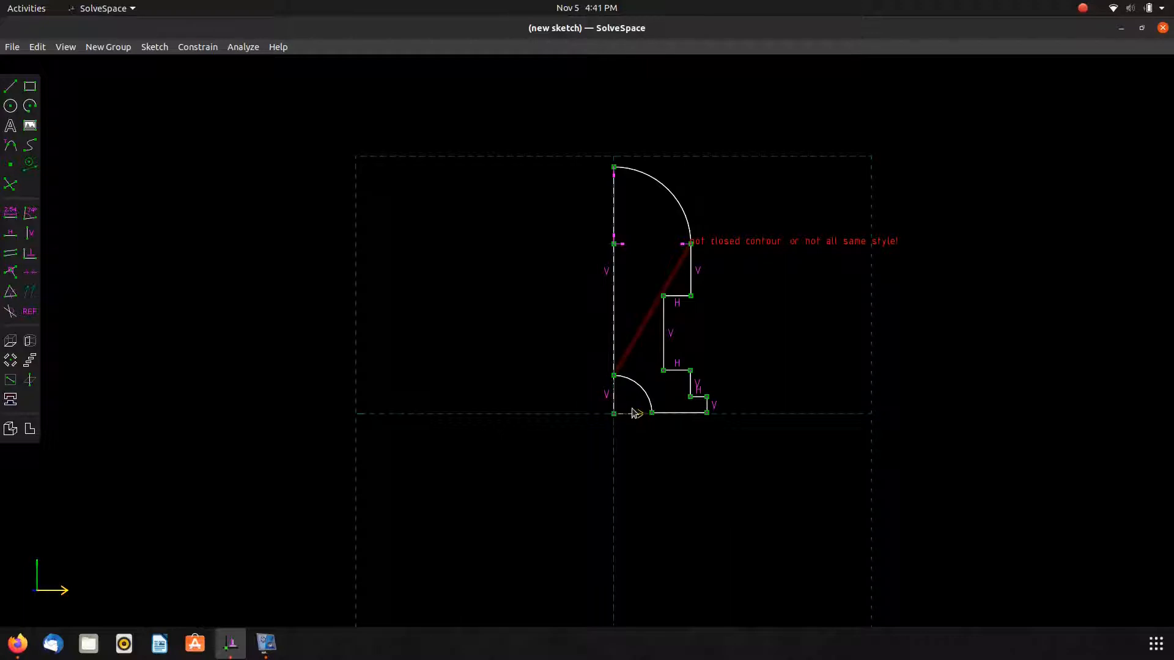
Convert the vertical axis line to construction geometry.
scroll(614, 358, "up", 3)
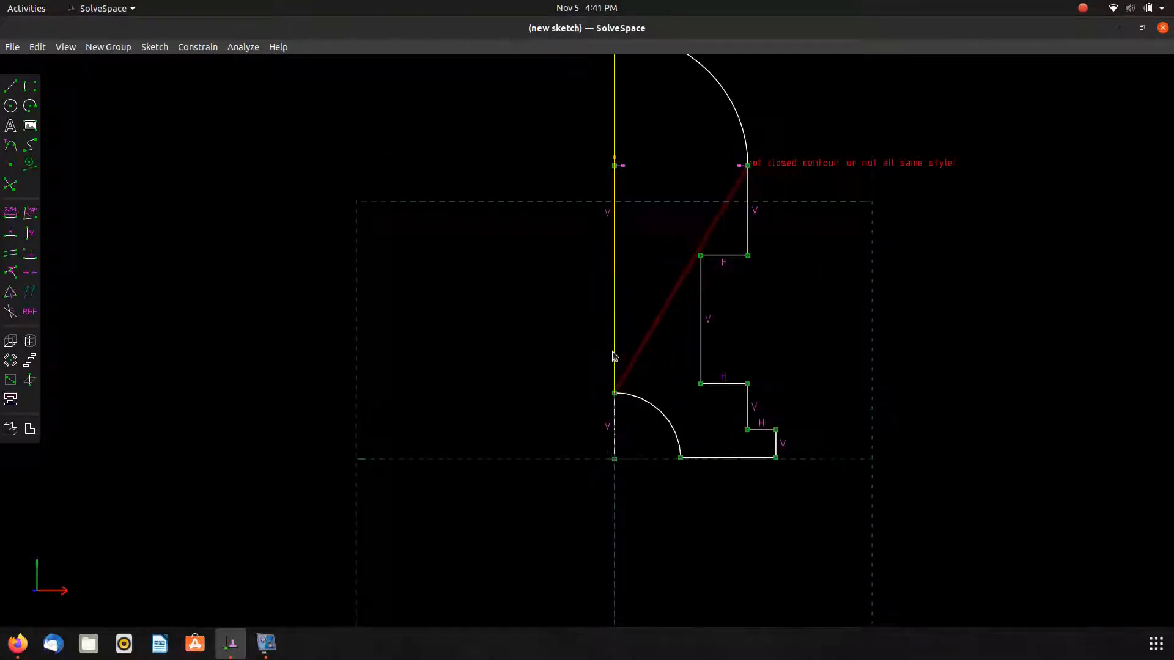
left_click(617, 424)
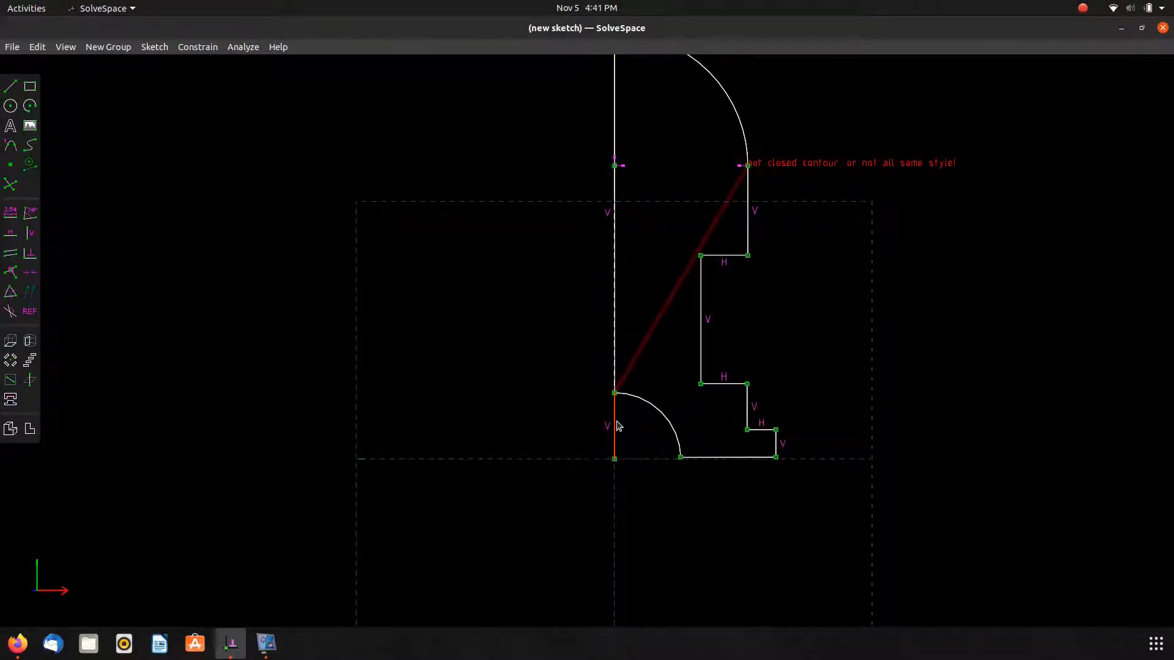
key("g")
scroll(560, 385, "down", 1)
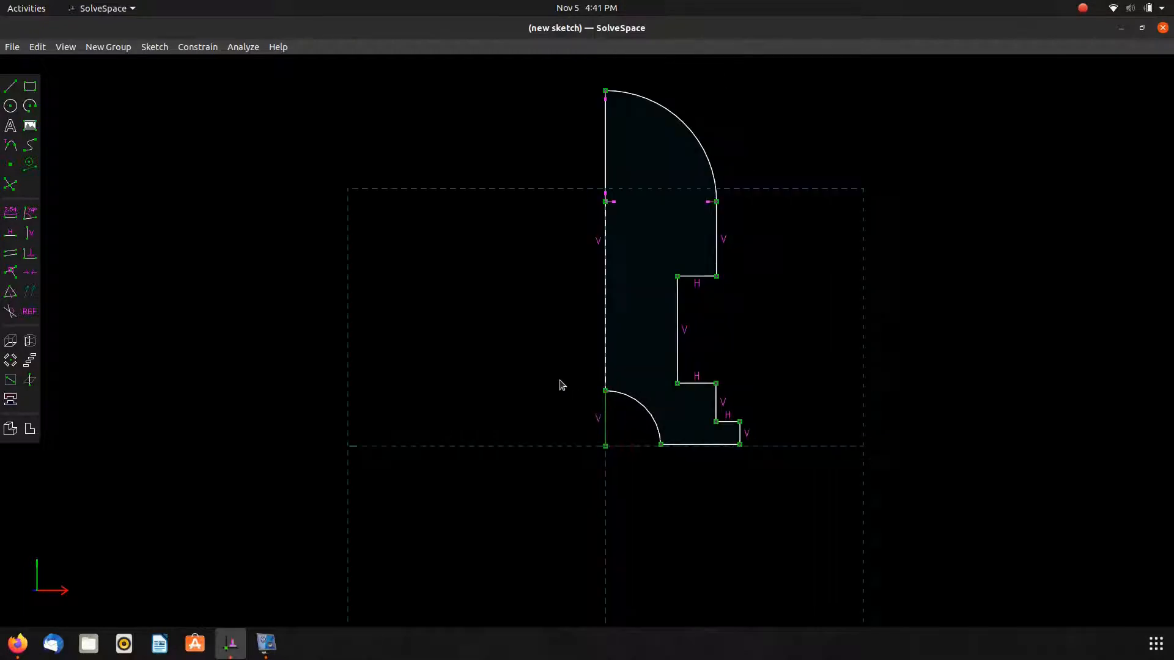
Draw an arc at the upper corner of the neck, from the shoulder down onto the neck's vertical edge.
left_click(715, 280)
key("v")
scroll(720, 279, "up", 1)
key("a")
left_click(715, 276)
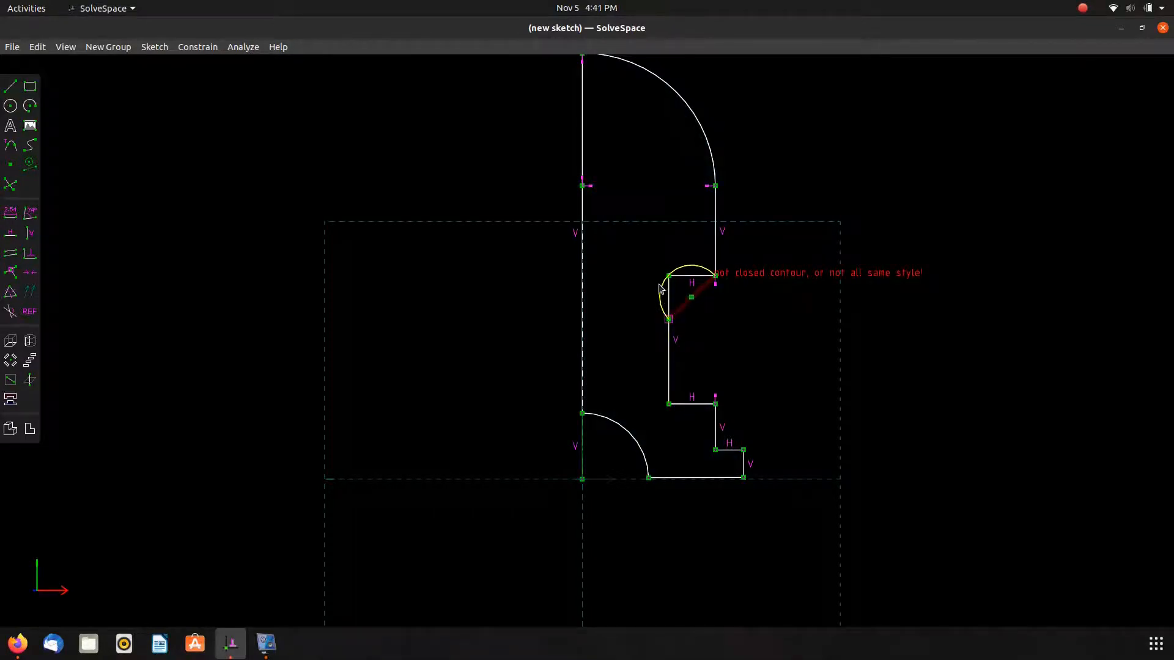
key("a")
Draw a second arc at the lower inner corner of the neck, joining the neck edge to the lower shoulder.
left_click(668, 369)
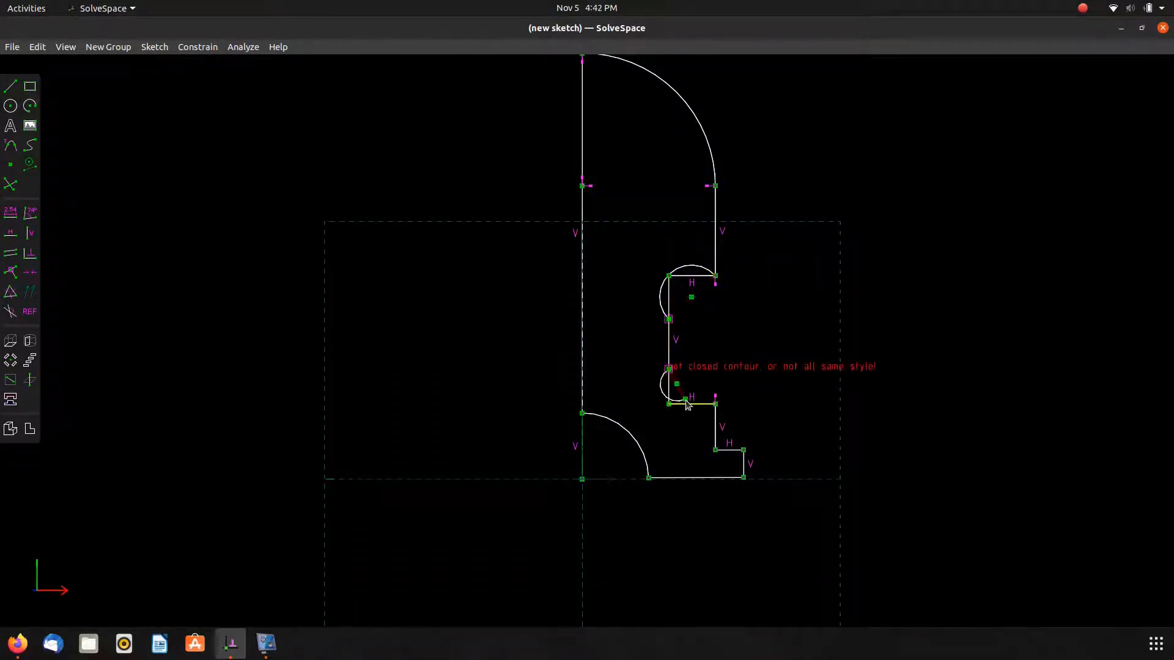
left_click(694, 404)
left_click(694, 405)
left_click(715, 404)
key("c")
key("ctrl+z")
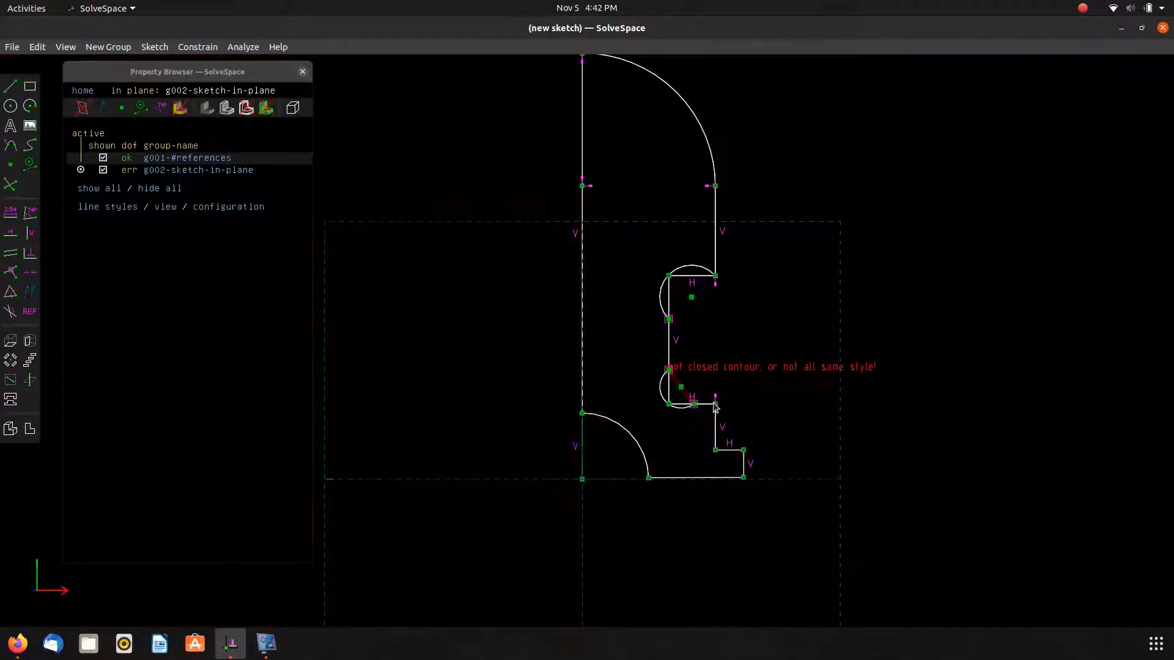
key("Tab")
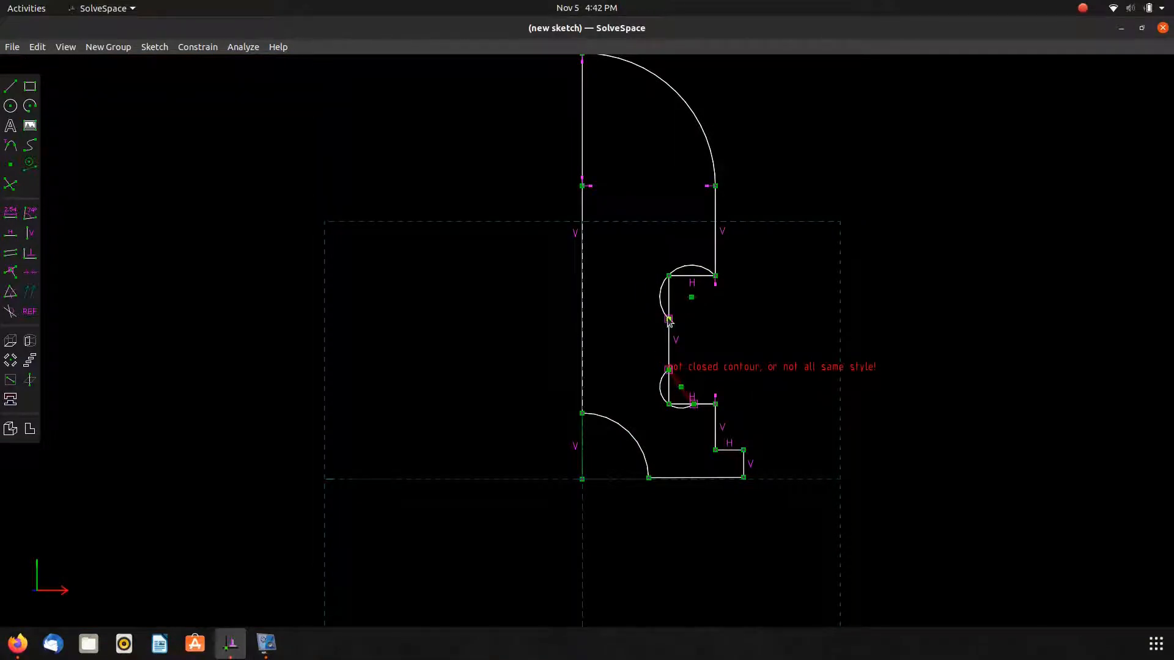
Reshape the upper neck arc into a quarter arc, constraining its center vertically below the shoulder corner and level with its lower end.
left_click_drag(661, 292, 668, 296)
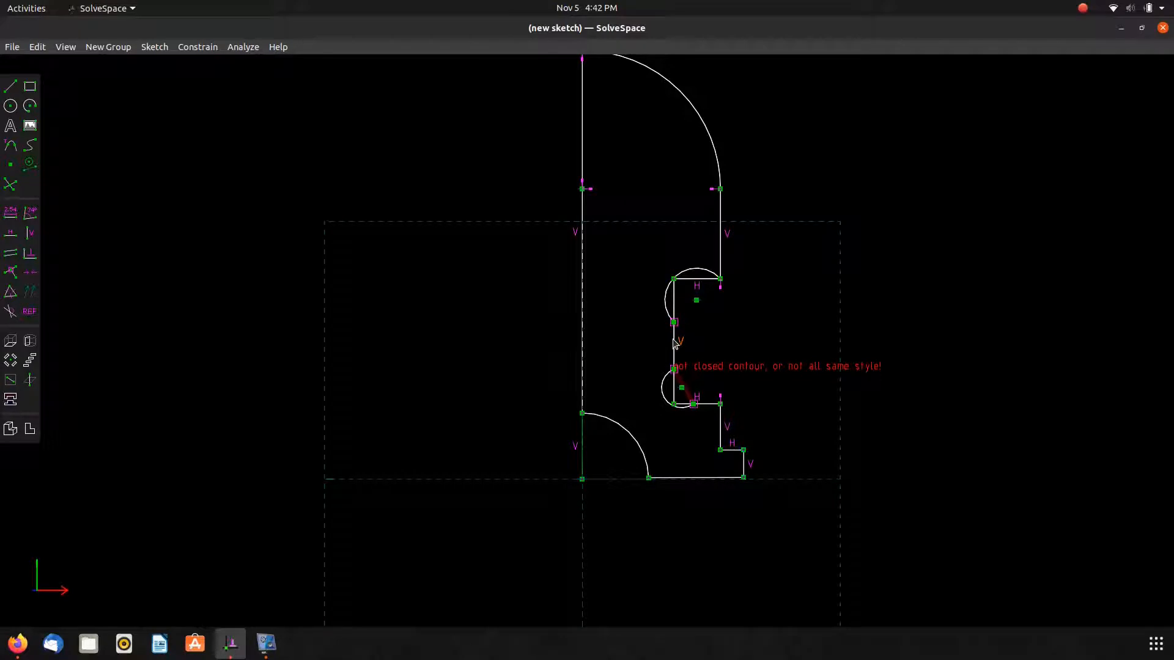
left_click_drag(697, 306, 724, 329)
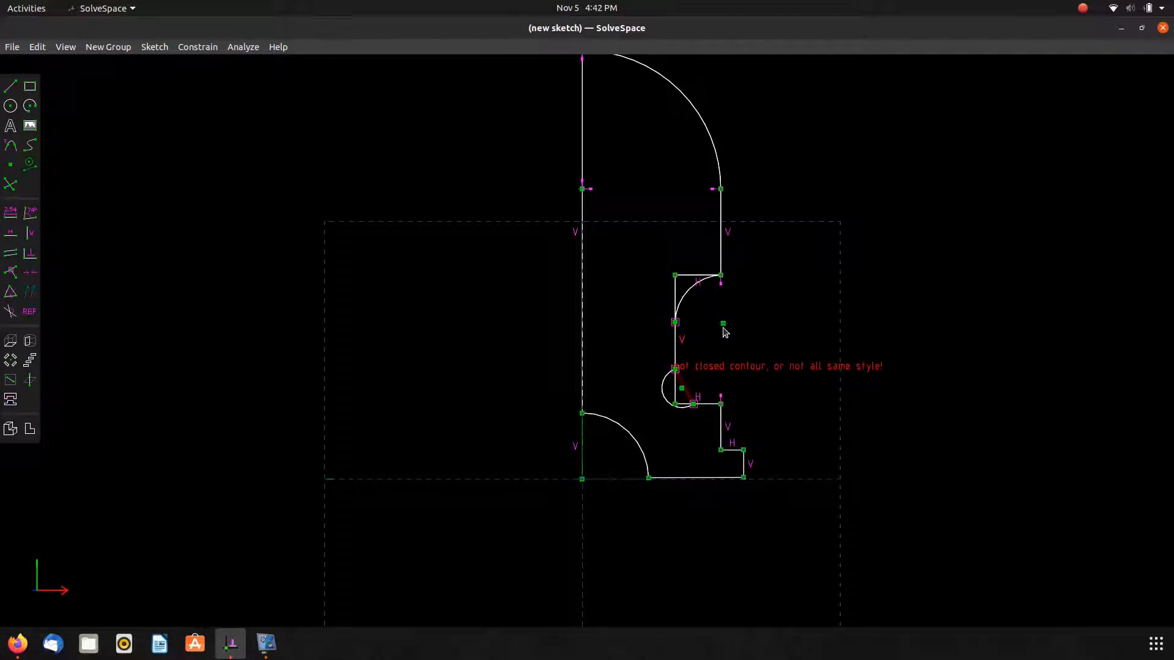
left_click(723, 324)
left_click(721, 277)
key("v")
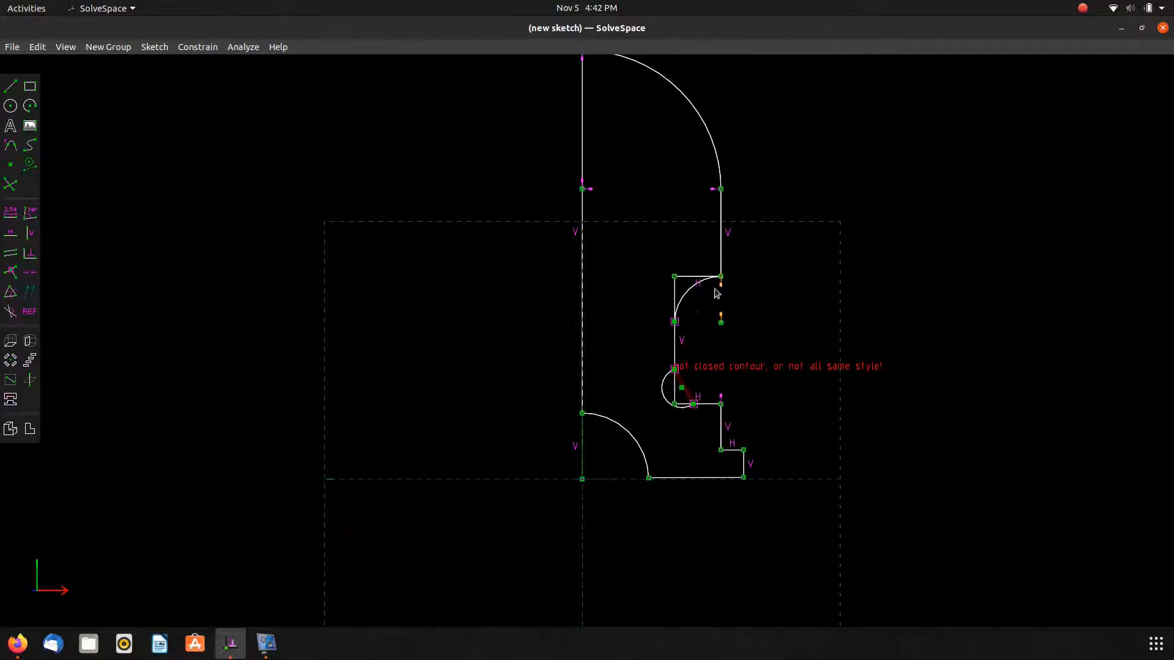
left_click(675, 322)
key("h")
Make the lower neck arc's radius equal to the upper neck arc's.
left_click(661, 386)
left_click(682, 300)
key("w")
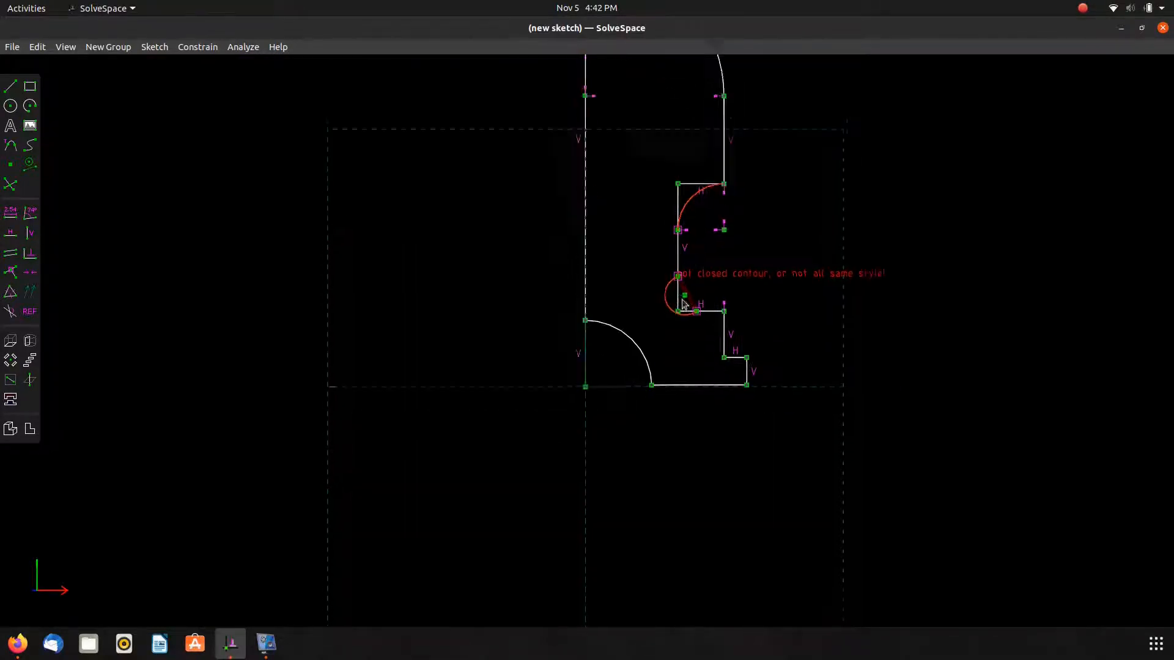
key("q")
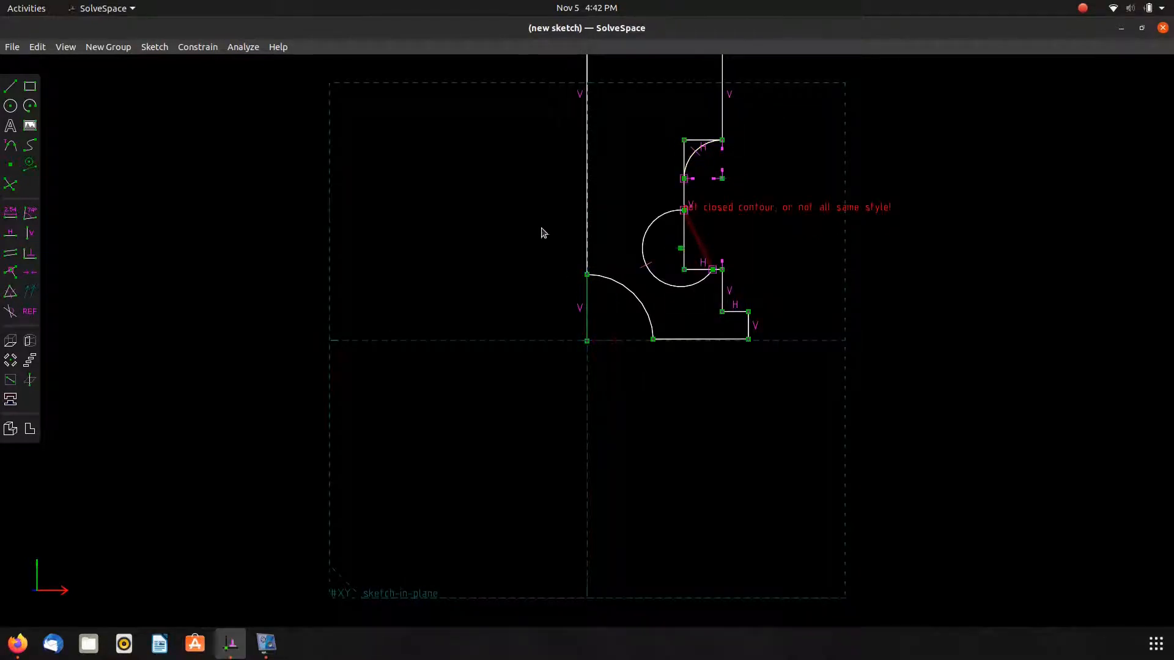
mouse_move(540, 231)
right_mouse_down()
mouse_move(498, 267)
mouse_move(464, 393)
right_mouse_up()
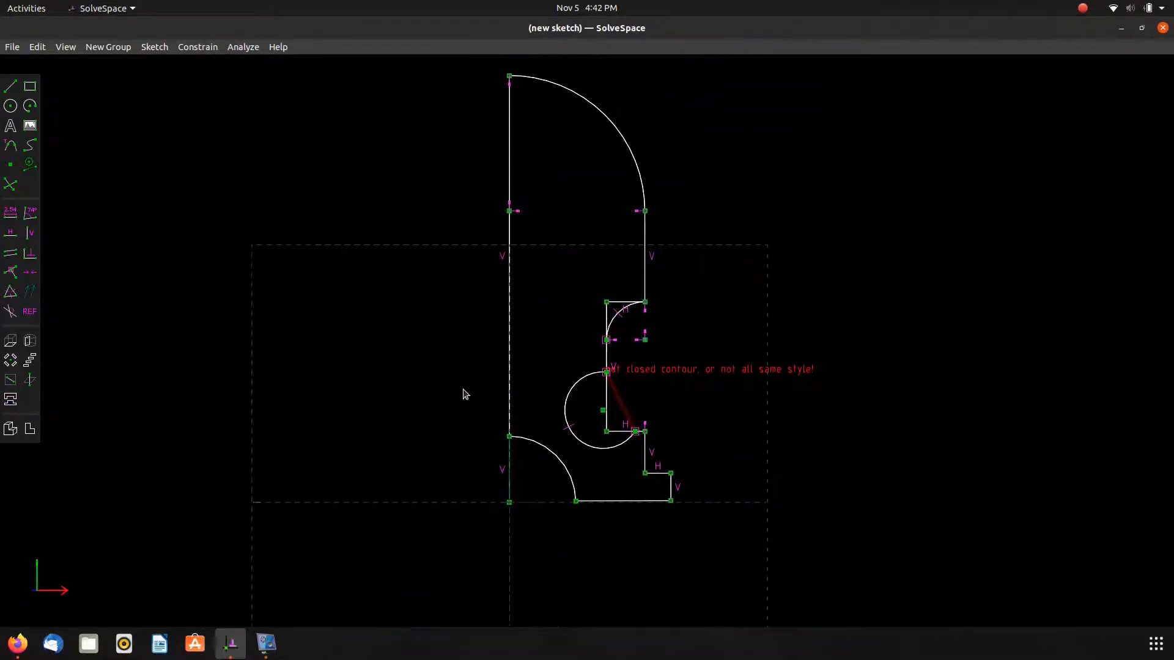
left_click(603, 411)
key("v")
key("ctrl+z")
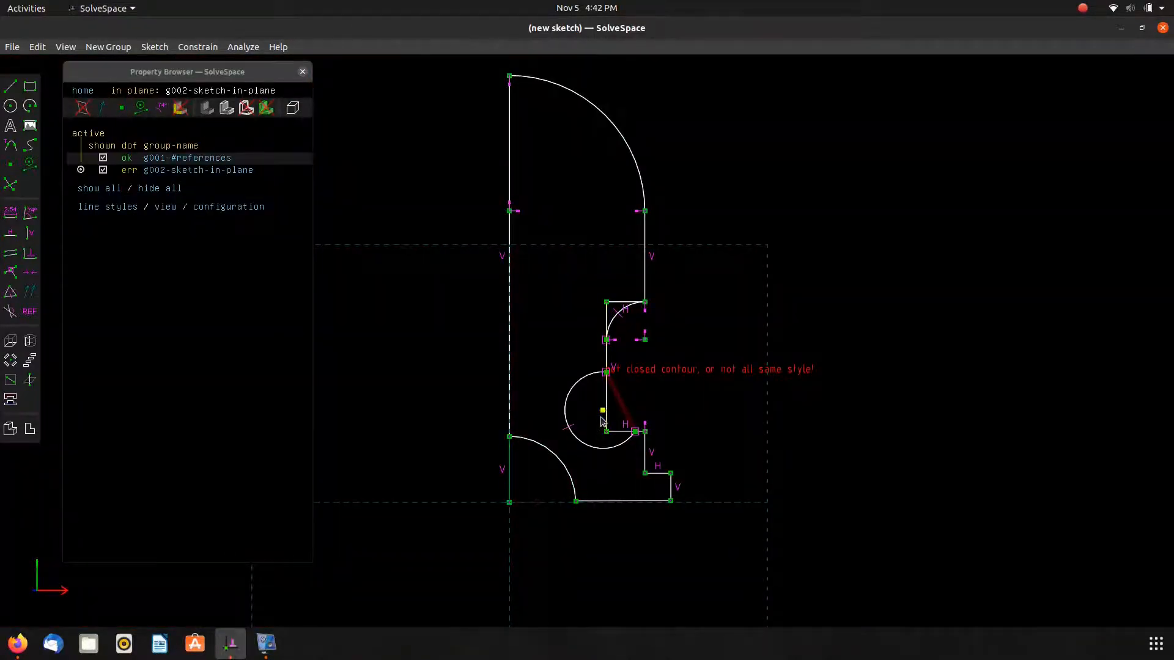
Move the lower neck arc's center and place the arc's lower end on the vertical edge below the neck.
mouse_move(603, 409)
left_mouse_down()
mouse_move(660, 402)
mouse_move(636, 400)
left_mouse_up()
scroll(648, 428, "up", 5)
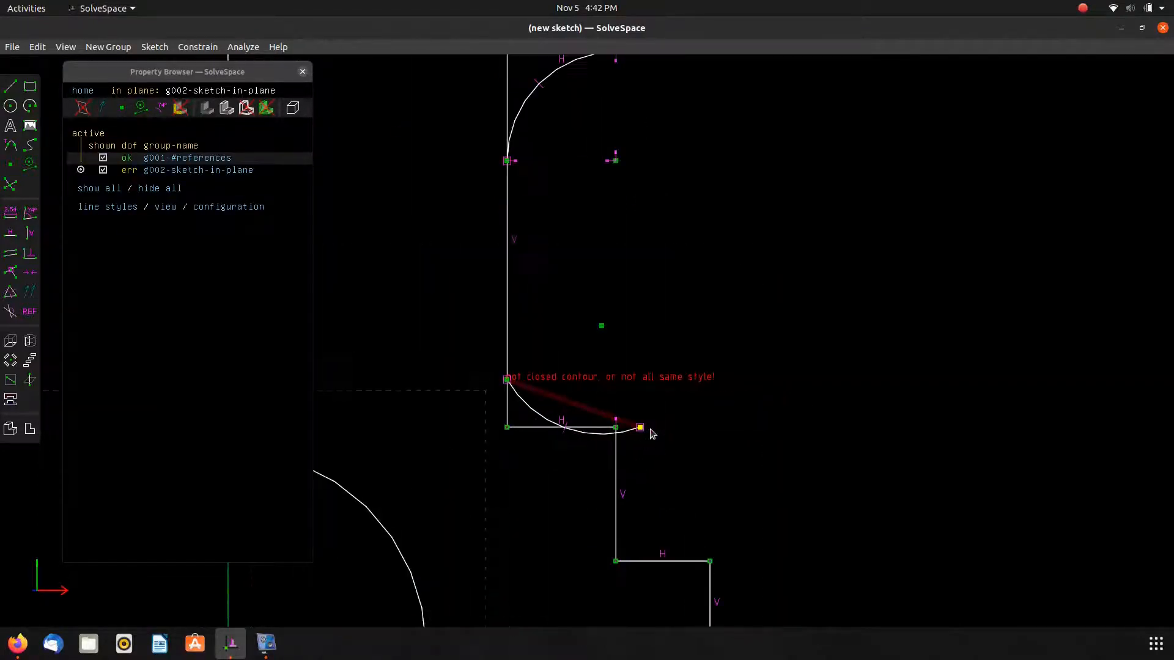
left_click(640, 427)
left_click(615, 463)
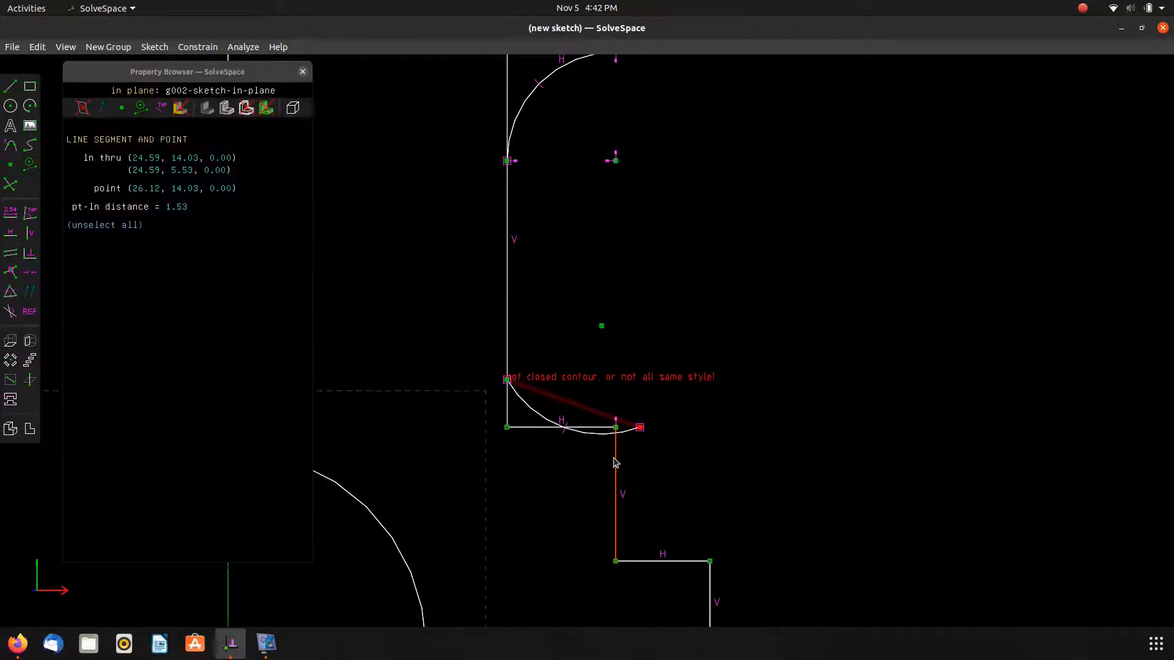
key("o")
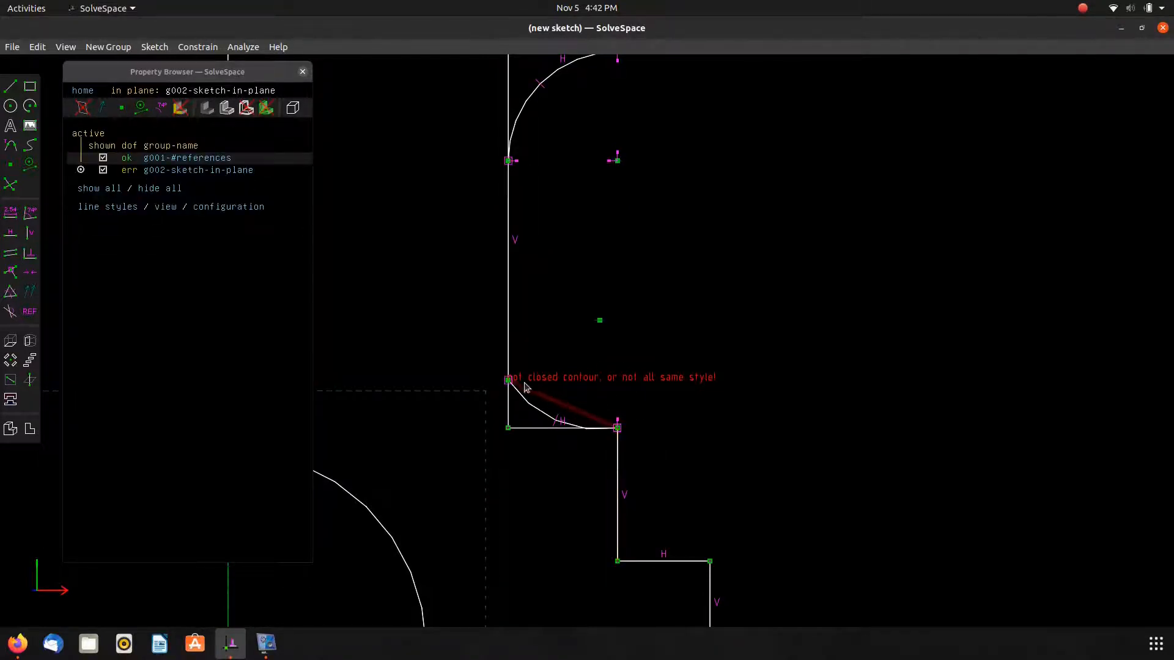
Reposition the lower neck arc's center and try aligning it vertically with the upper arc's center.
left_click_drag(600, 321, 617, 378)
left_click(614, 158)
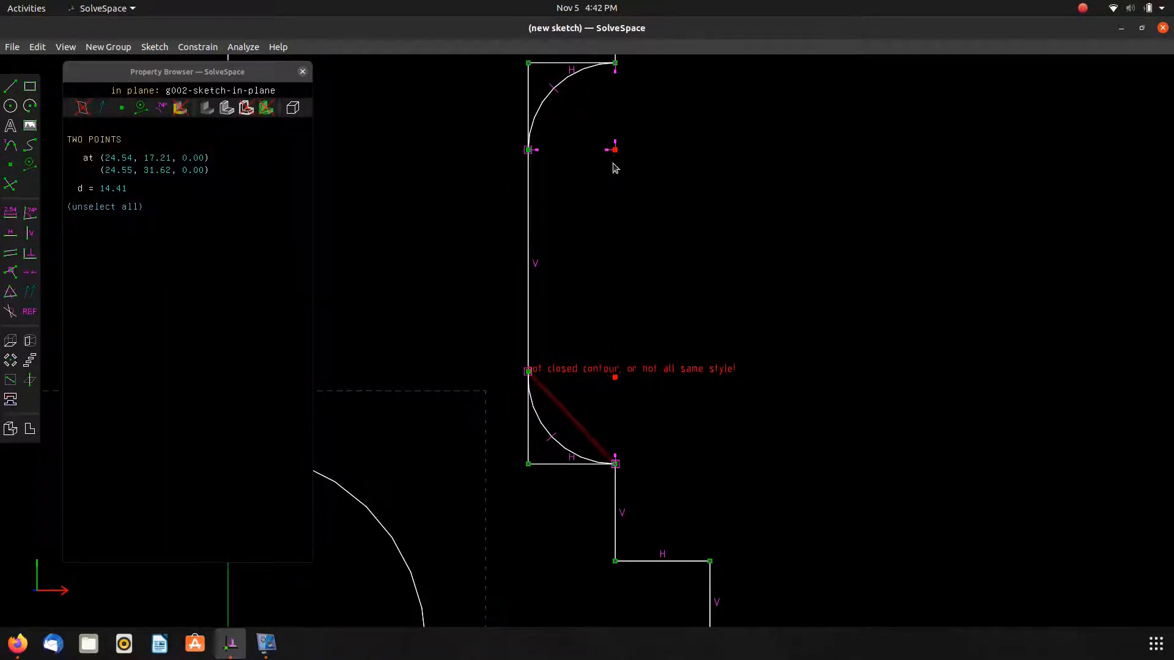
key("v")
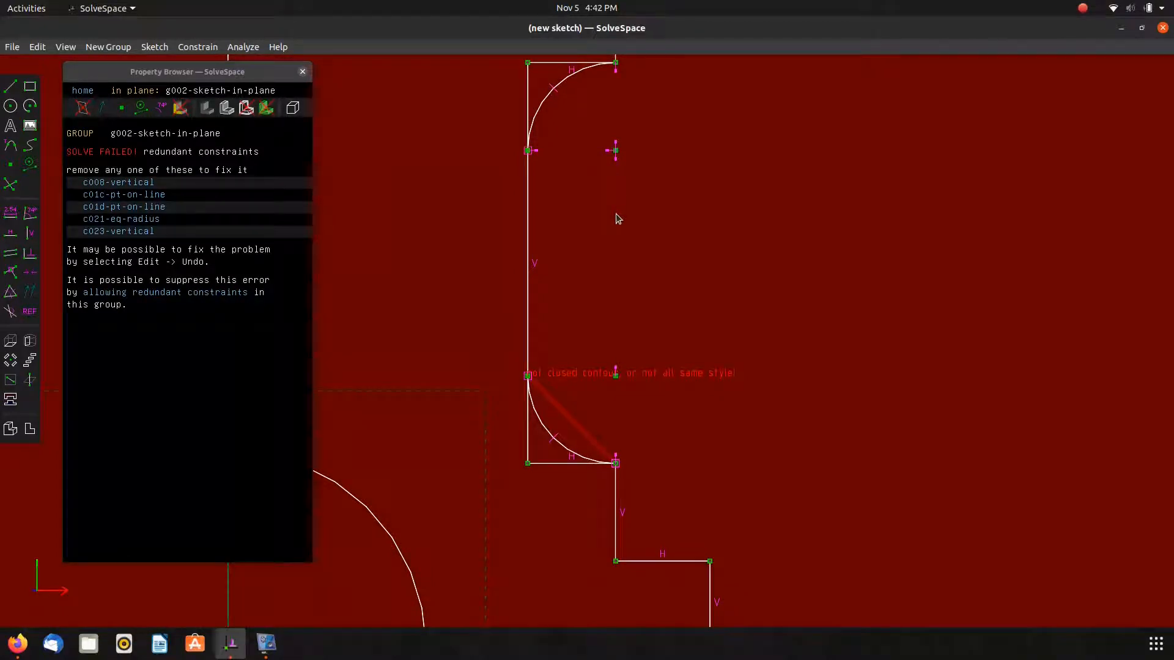
key("ctrl+z")
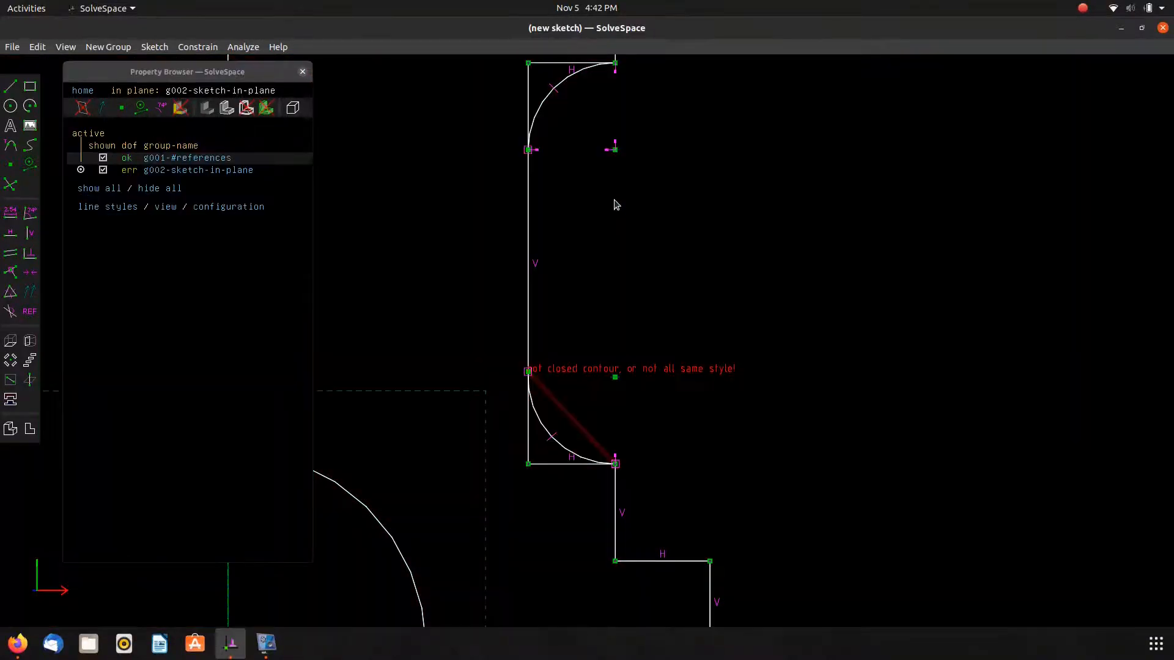
Delete the selected lower-arc upper end point and the neck's long vertical edge.
left_click(529, 371)
left_click(529, 341)
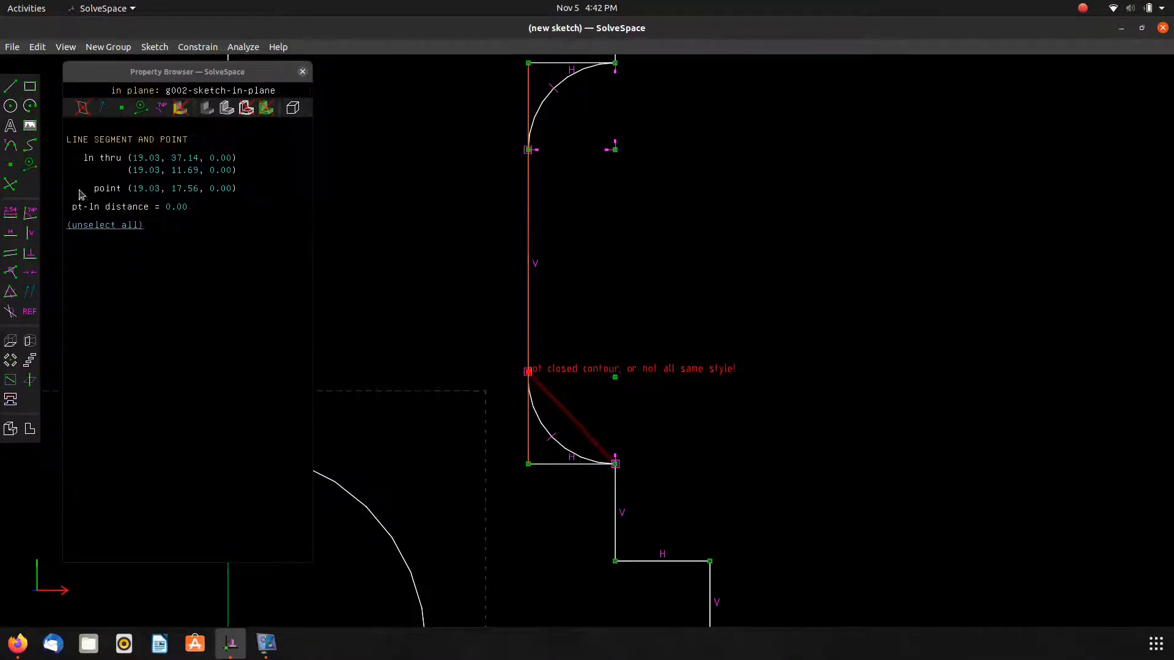
key("Delete")
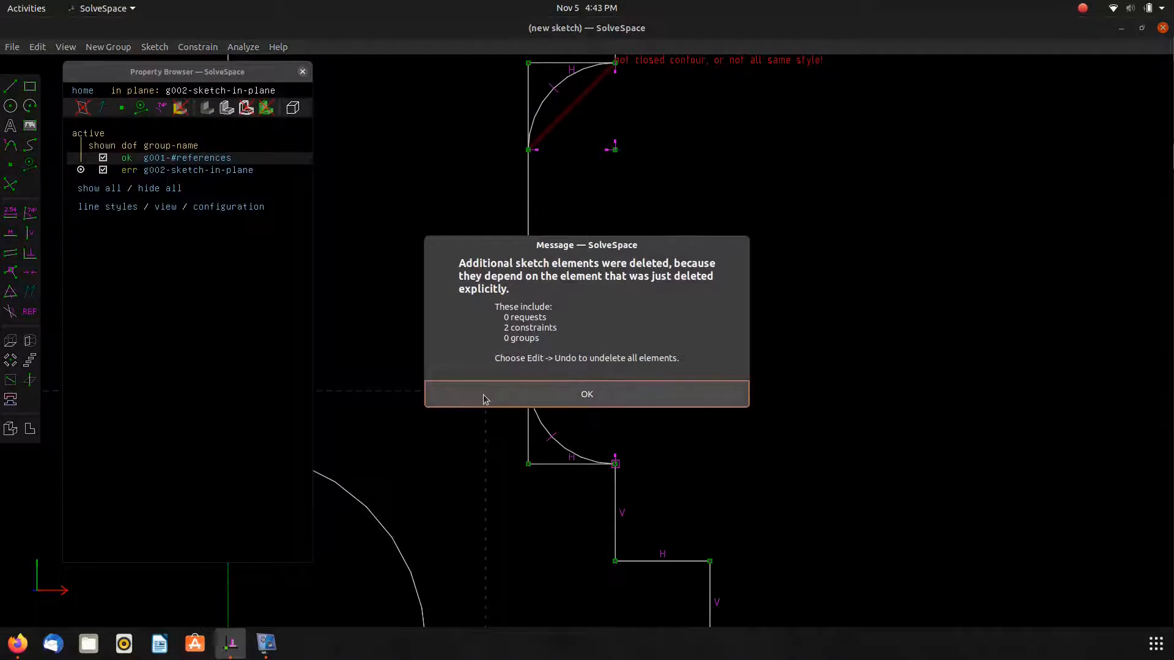
left_click(485, 398)
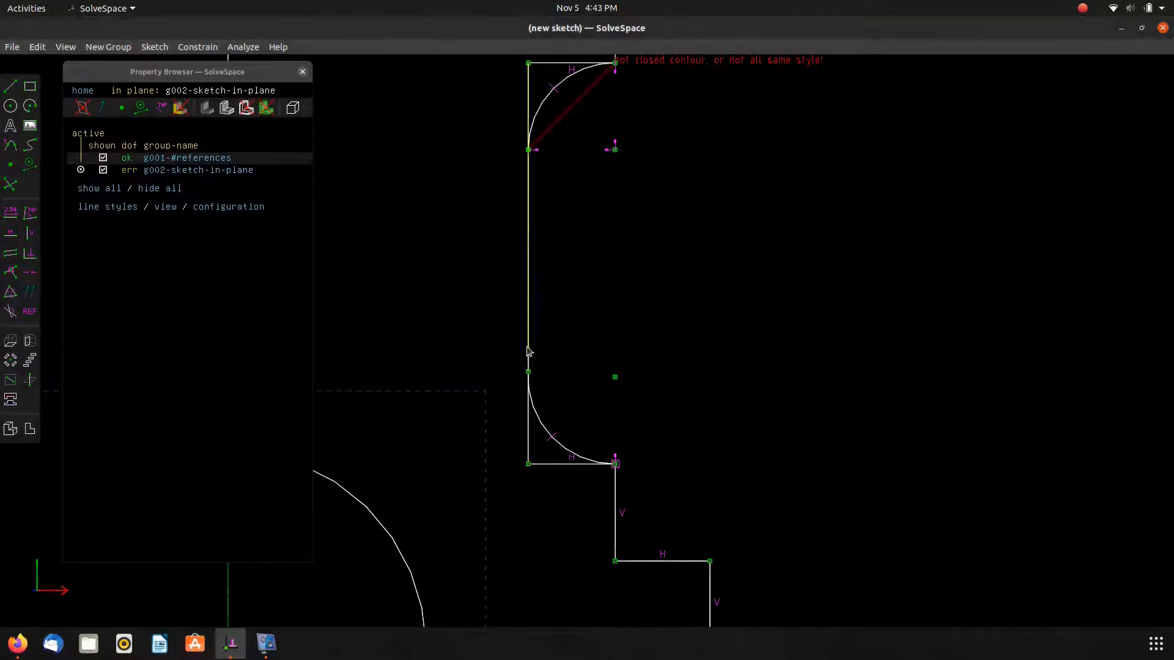
Try to split the neck's vertical edge at the upper neck arc's lower end.
left_click(527, 419)
left_click(519, 410)
left_click(540, 466)
left_click(541, 467)
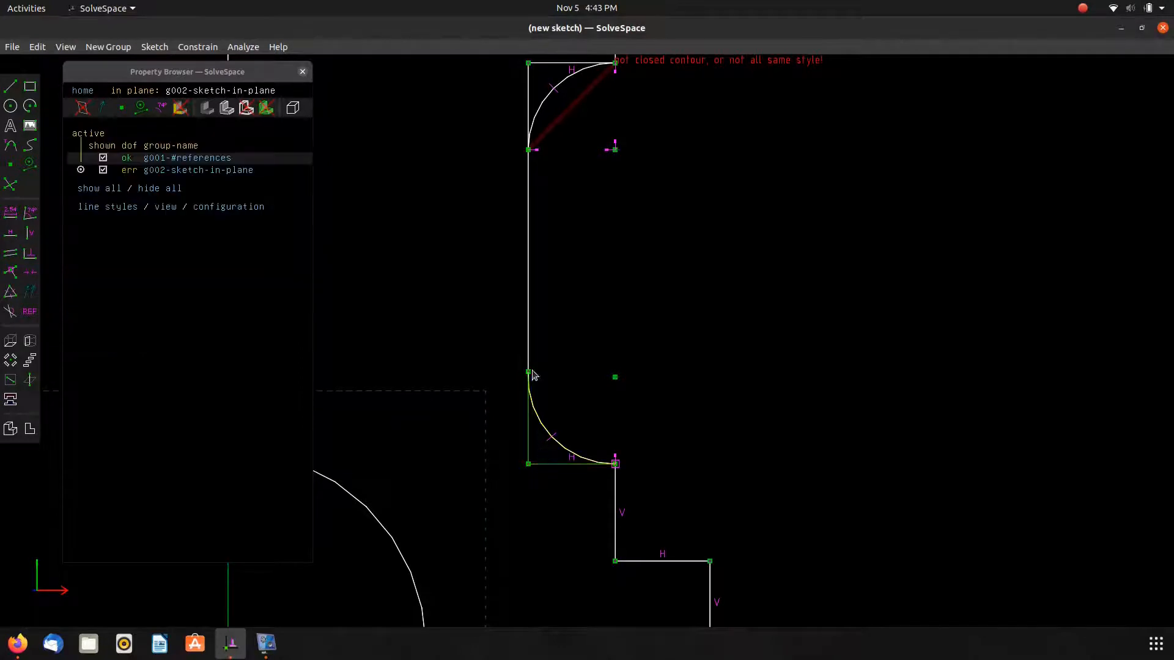
right_click_drag(488, 133, 495, 359)
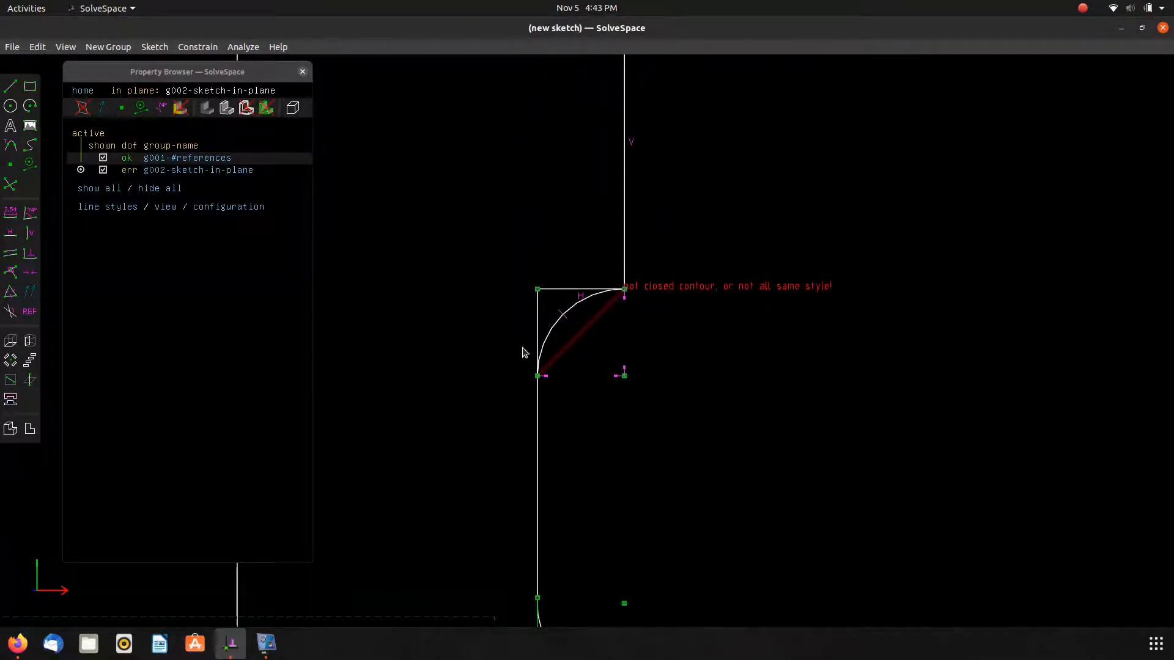
left_click(538, 377)
left_click(537, 416)
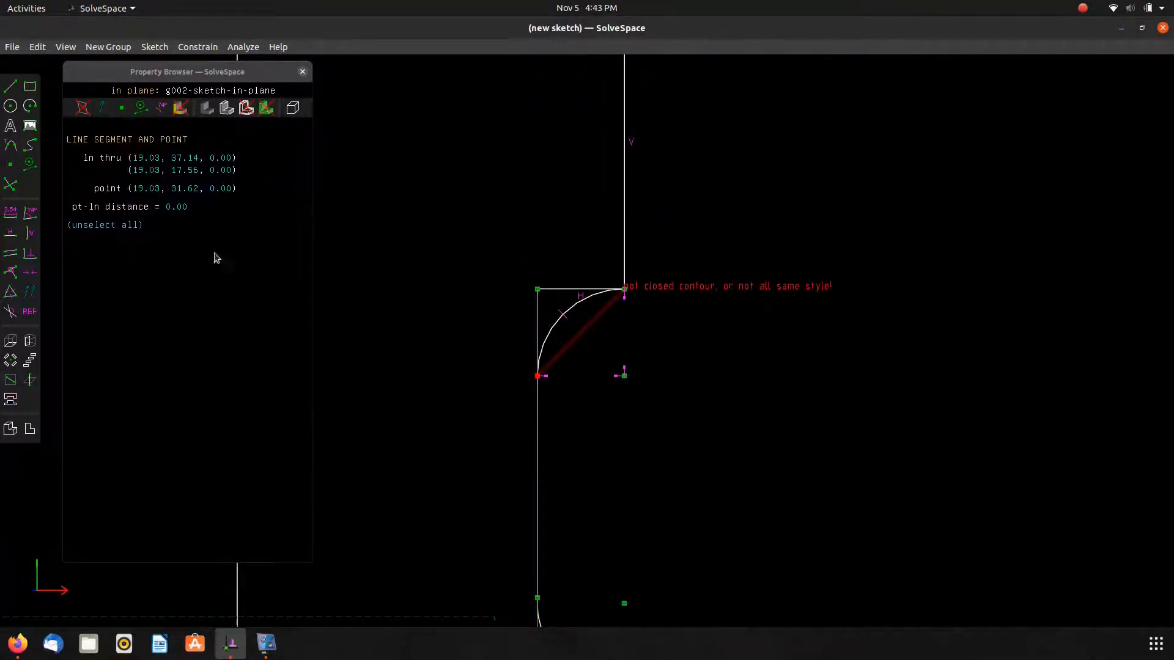
key("i")
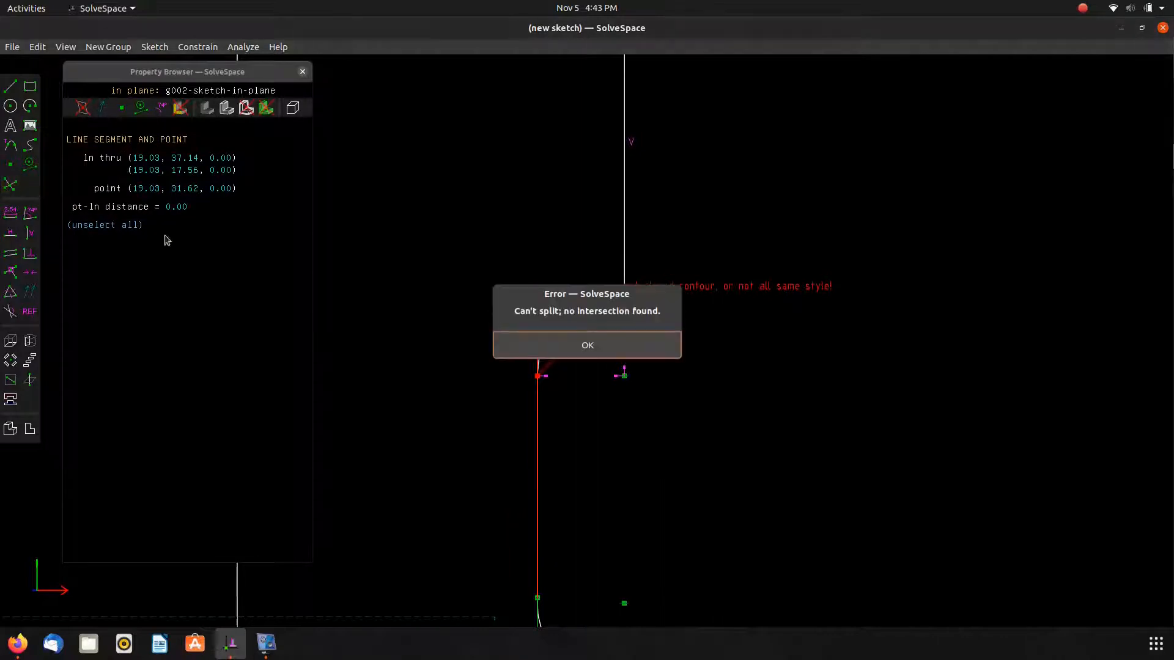
left_click(527, 350)
Pull the upper neck arc's lower end off the edge and constrain the neck's edge line vertical.
left_click_drag(538, 376, 563, 378)
left_click(541, 377)
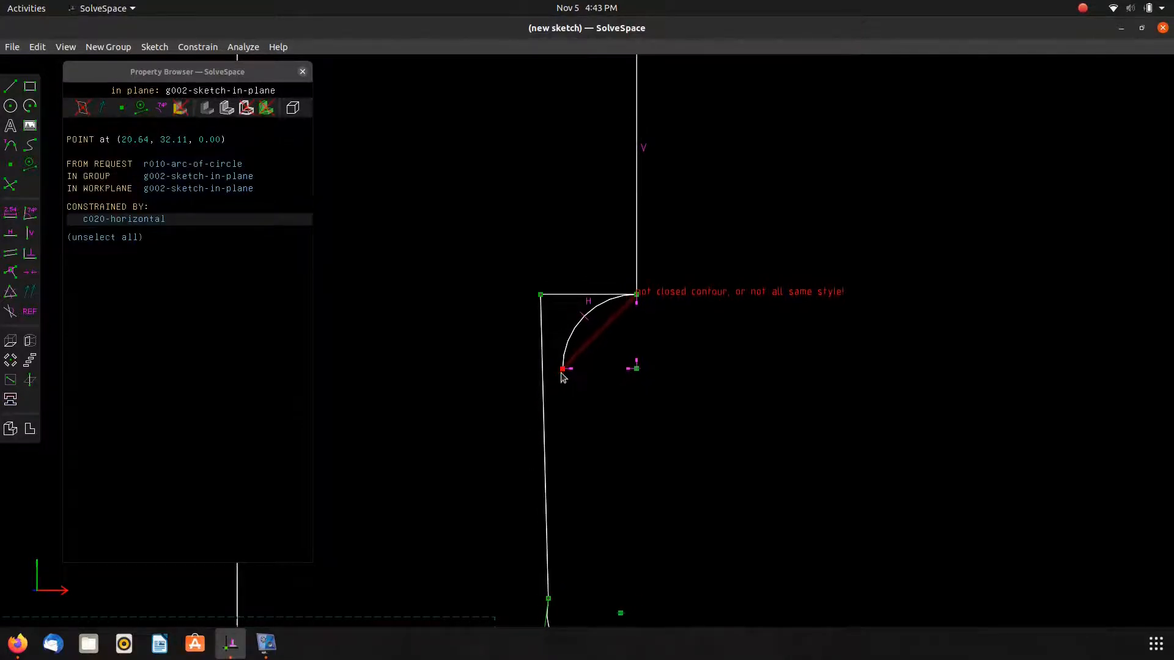
left_click(548, 403)
key("v")
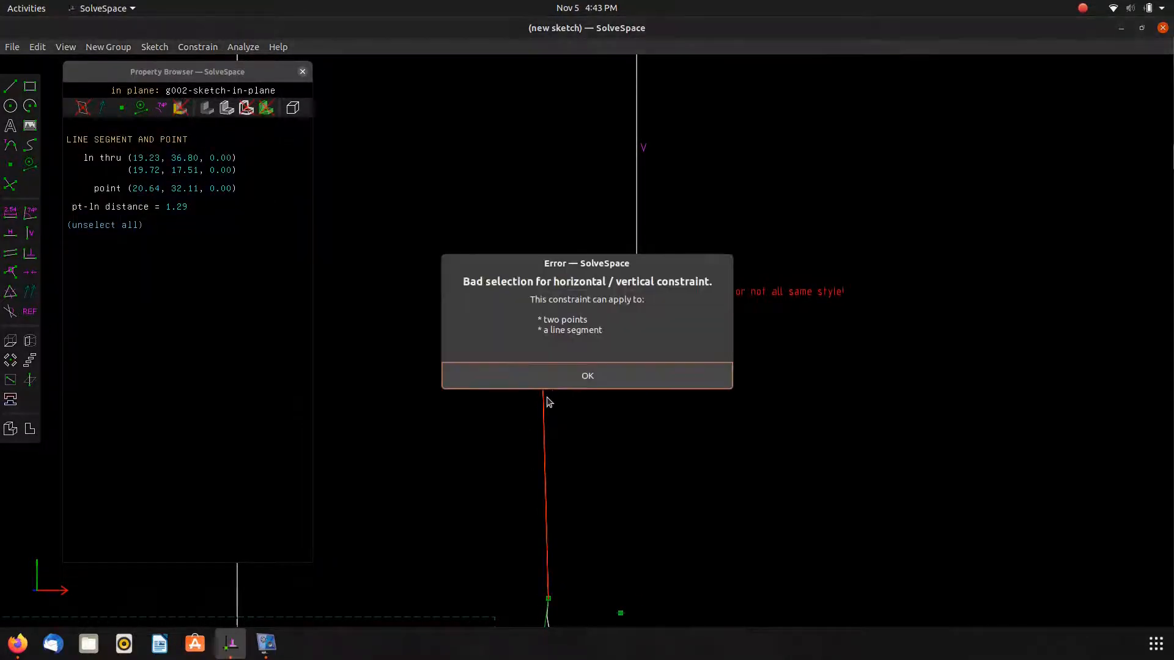
left_click(560, 379)
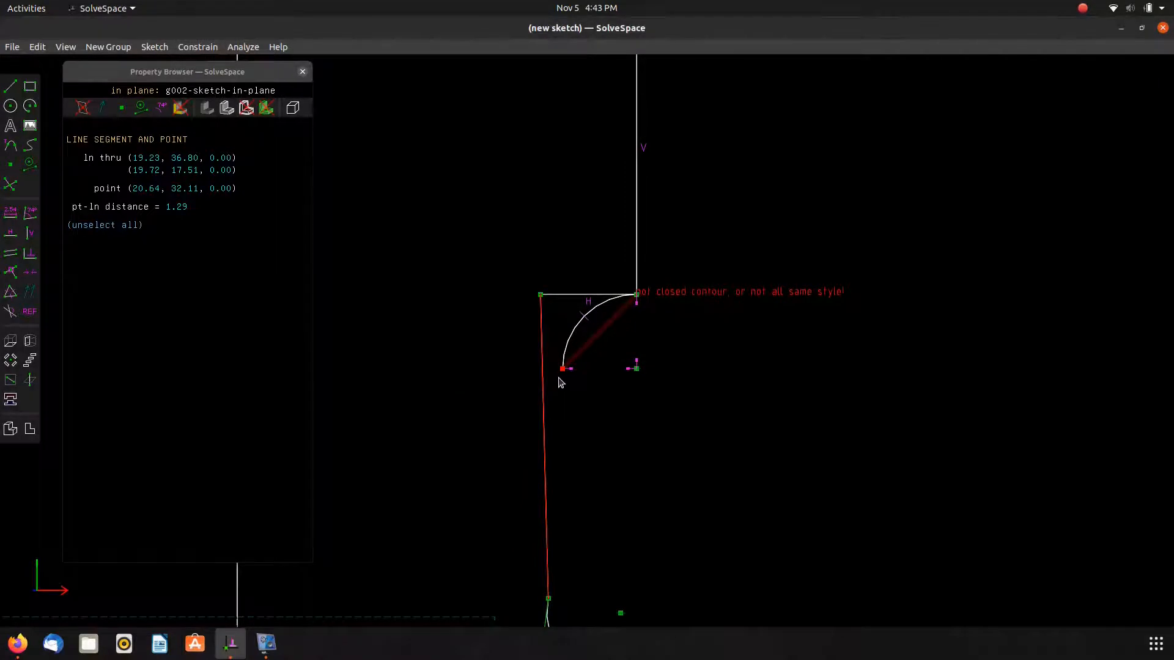
key("h")
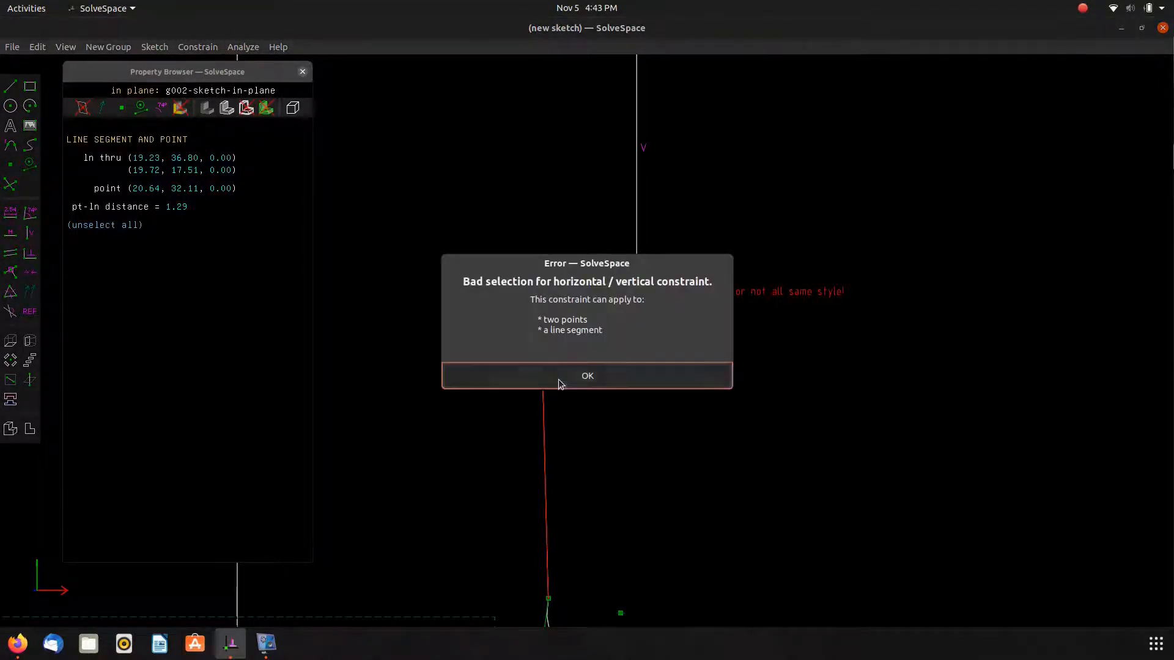
left_click(561, 380)
key("b")
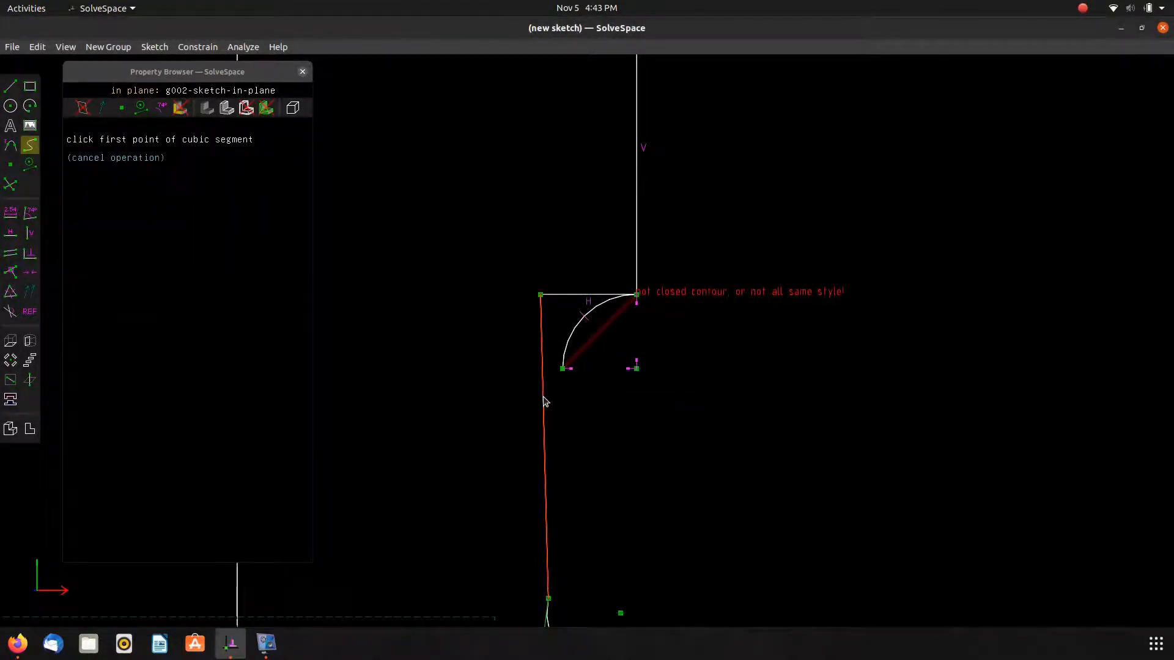
key("v")
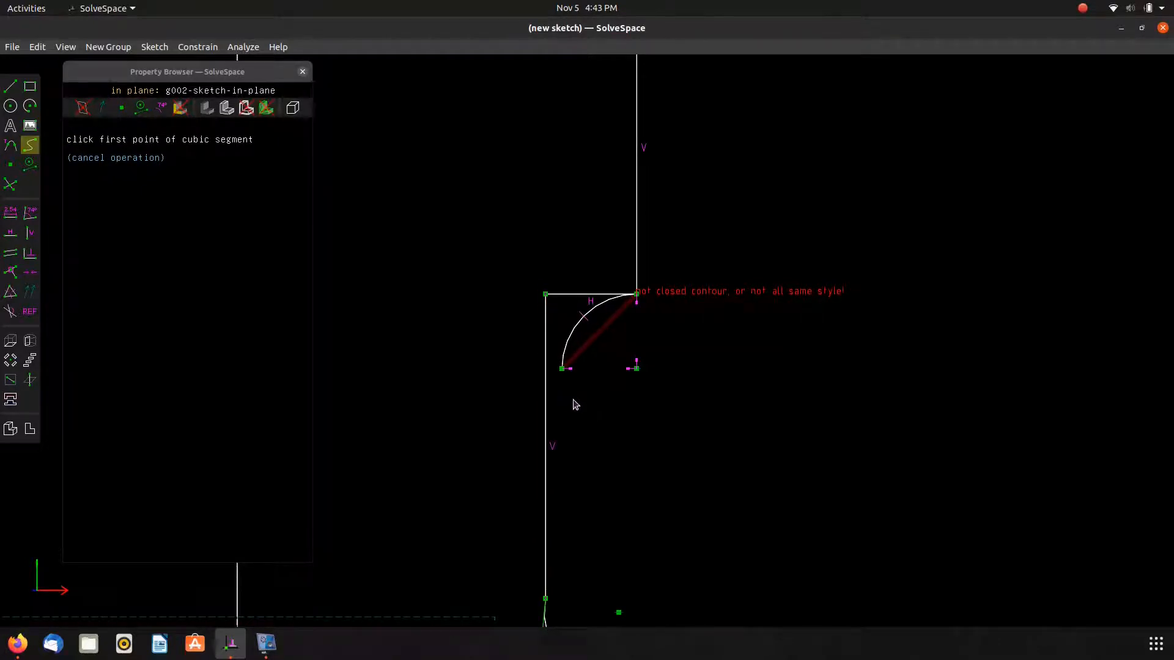
left_click(561, 368)
left_click(568, 395)
key("Escape")
scroll(575, 401, "up", 6)
scroll(567, 392, "up", 4)
left_click(536, 353)
key("Delete")
Place the upper neck arc's lower end onto the neck's vertical edge line.
scroll(535, 353, "down", 7)
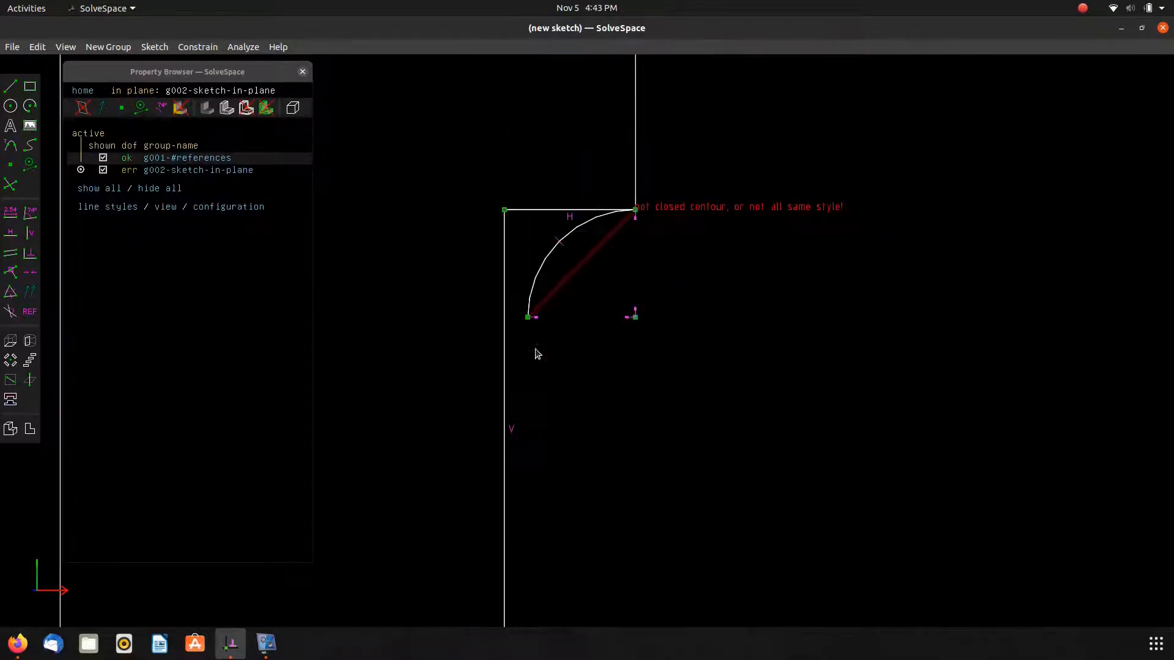
left_click(528, 319)
left_click(504, 338)
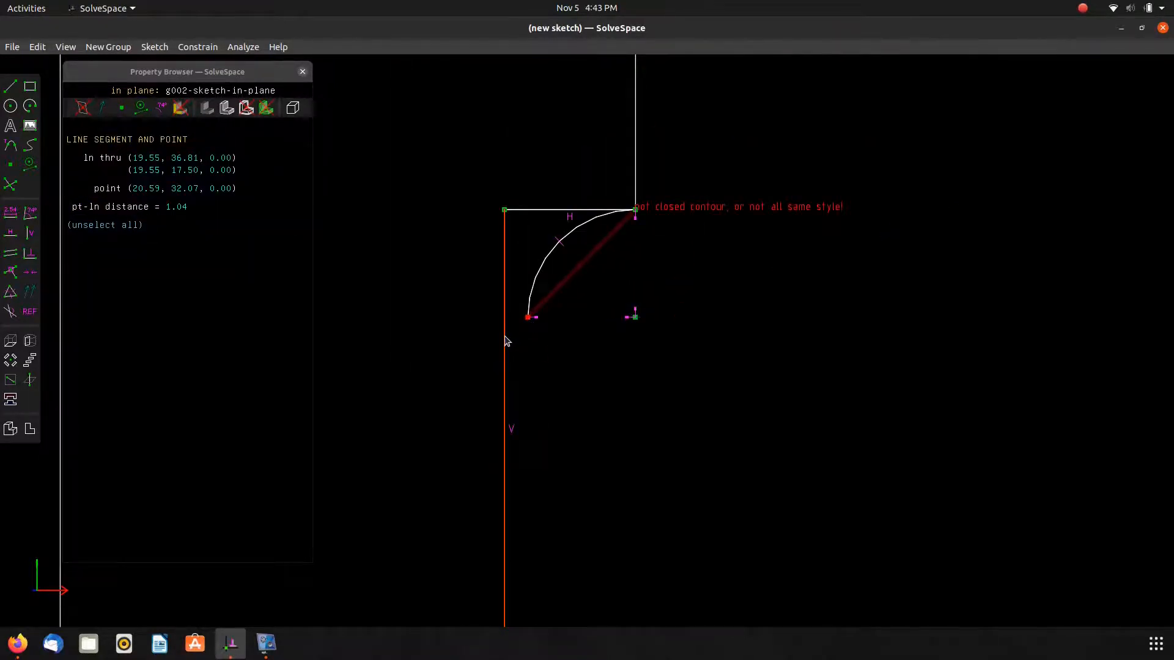
key("o")
left_click(512, 365)
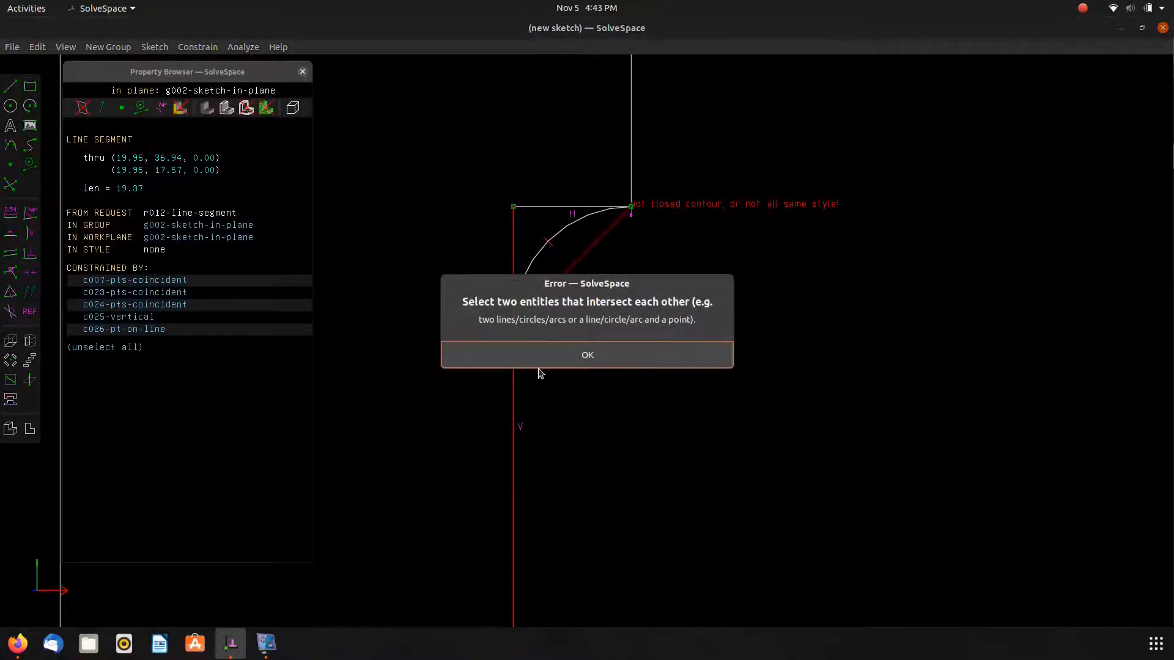
left_click(540, 365)
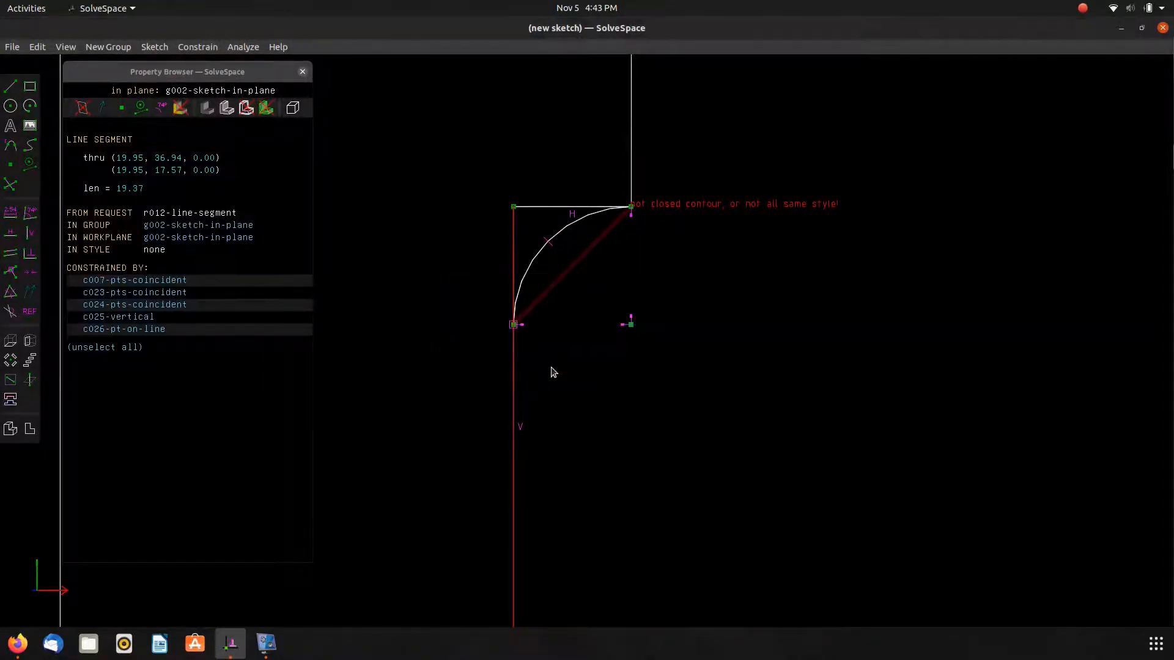
Split the neck's vertical edge at the upper arc's lower end and make the lower piece vertical.
left_click(616, 386)
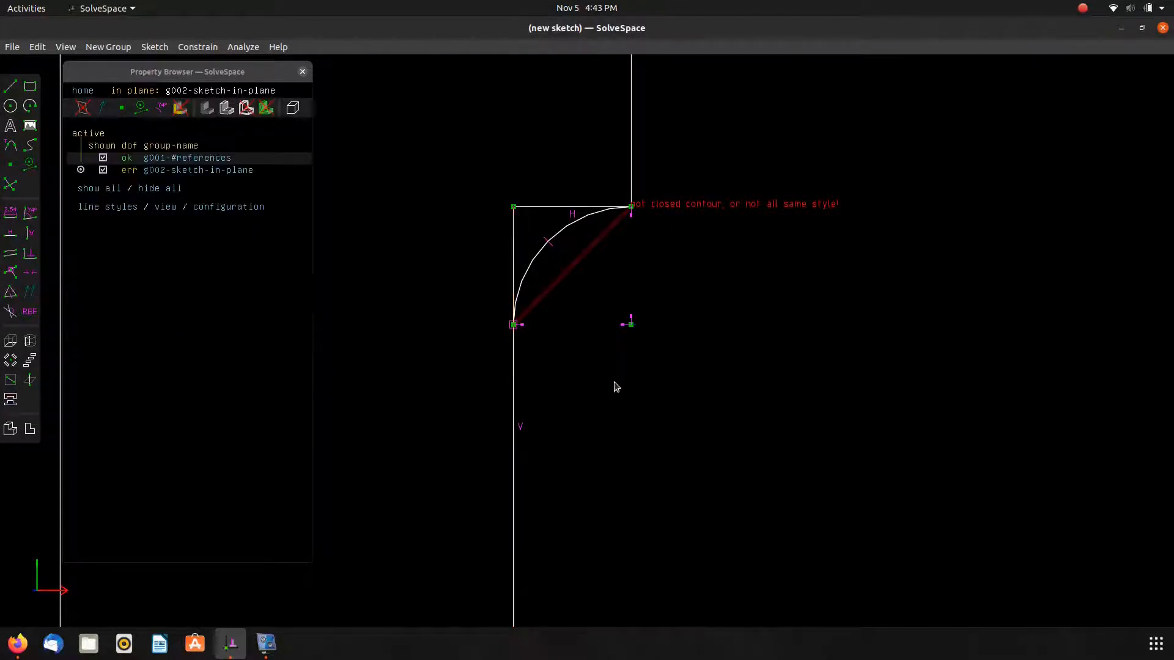
left_click(514, 324)
left_click(514, 271)
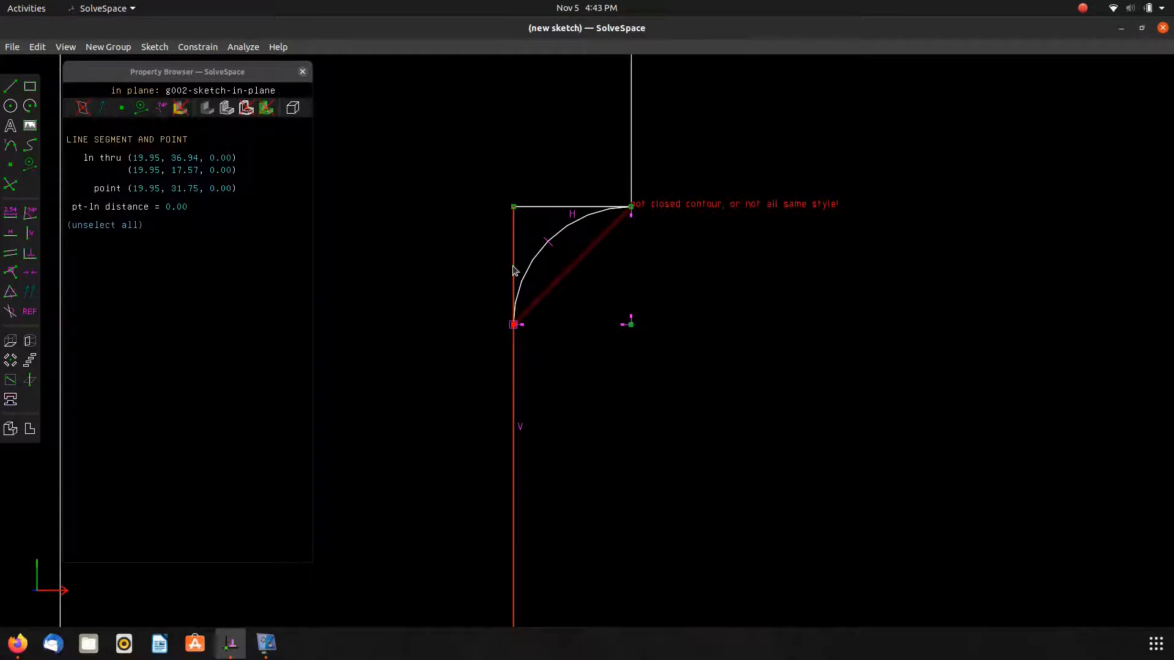
left_click(6, 191)
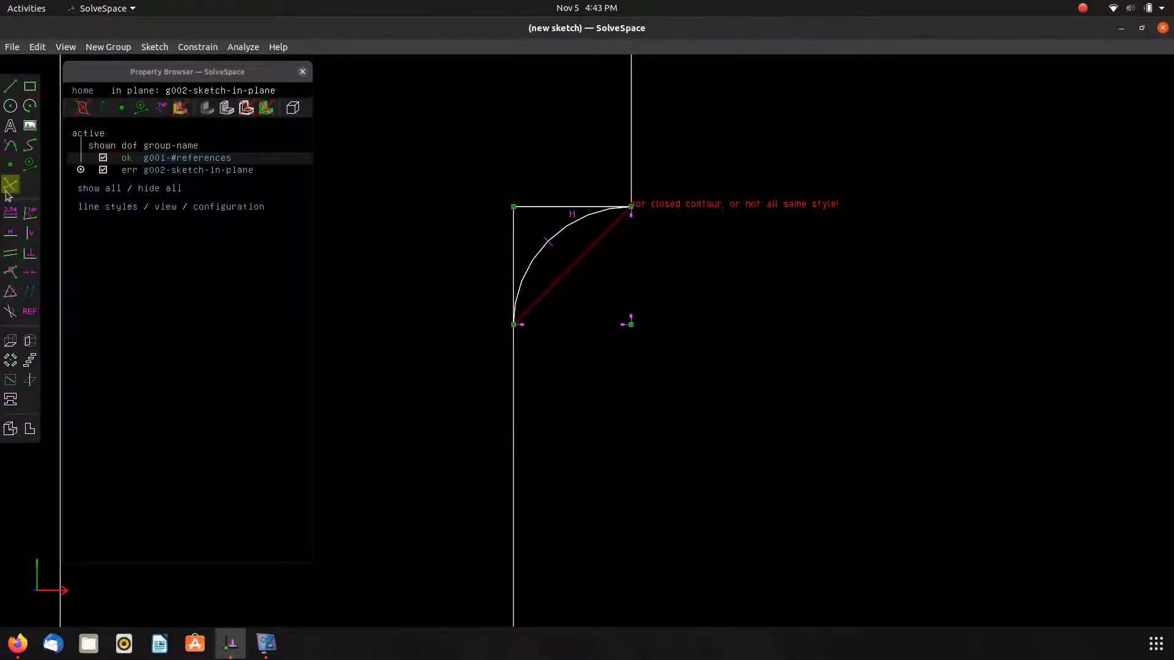
left_click(518, 386)
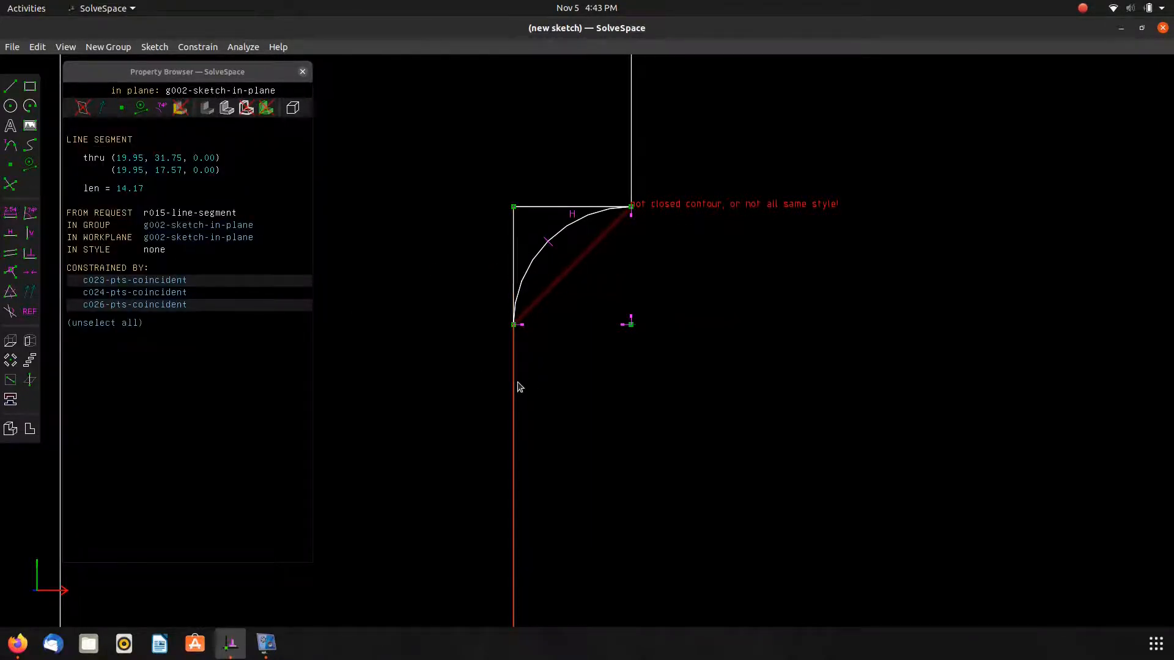
key("v")
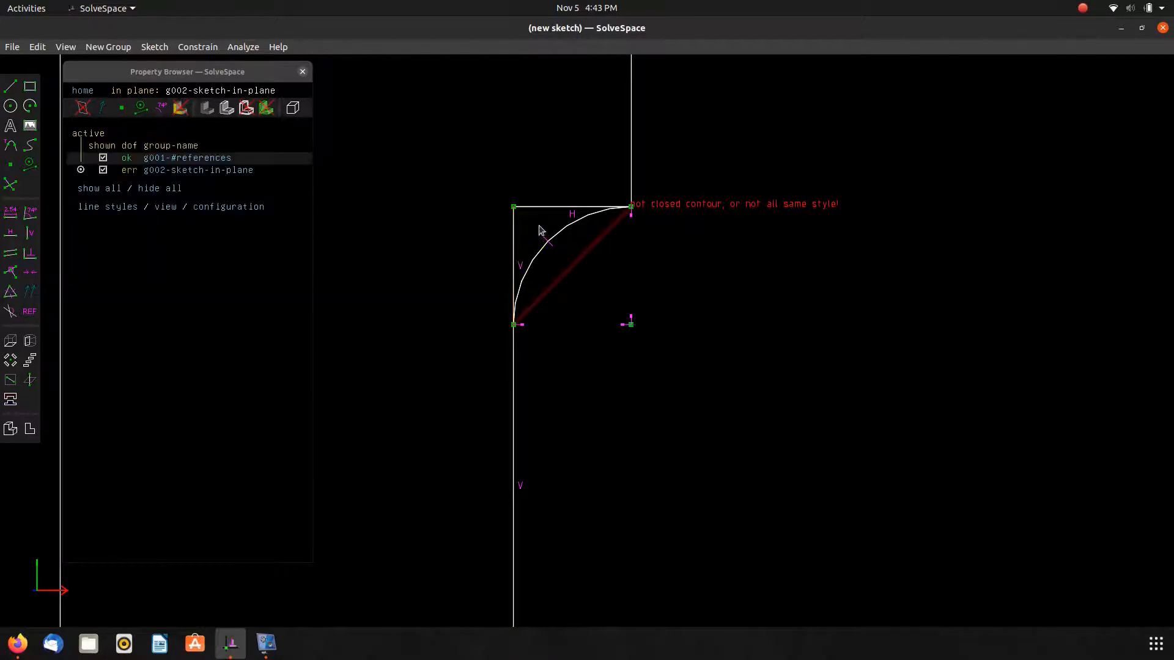
Convert the edge segment beside the upper arc and the shoulder's short horizontal line into construction geometry.
left_click(514, 236)
key("g")
left_click(532, 206)
key("g")
Make the construction segment beside the lower neck arc vertical.
scroll(557, 359, "down", 4)
scroll(545, 541, "up", 3)
left_click(530, 490)
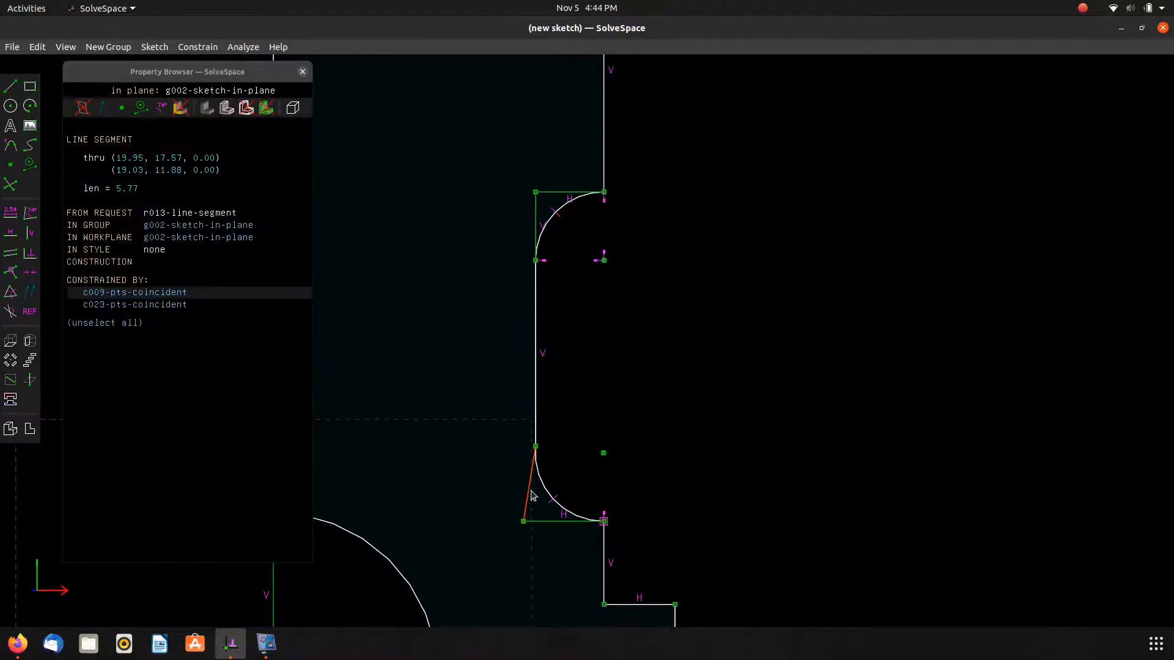
key("v")
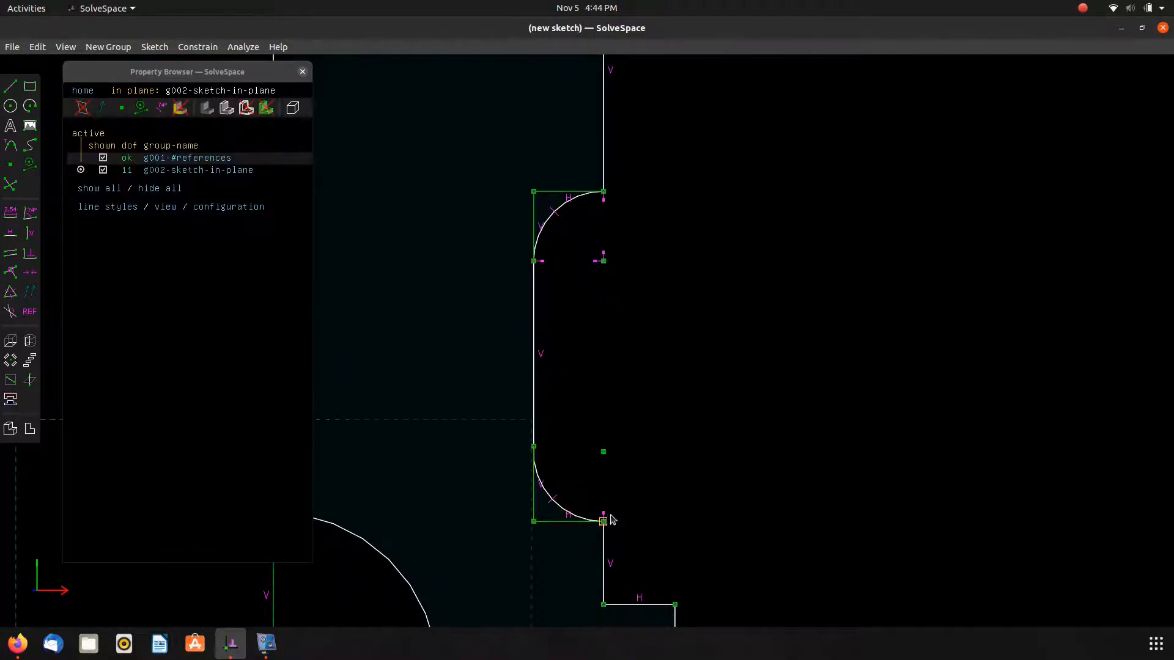
Adjust the lower neck arc's end and constrain its center horizontally level with the arc's upper end.
mouse_move(604, 521)
left_mouse_down()
mouse_move(620, 520)
mouse_move(594, 522)
left_mouse_up()
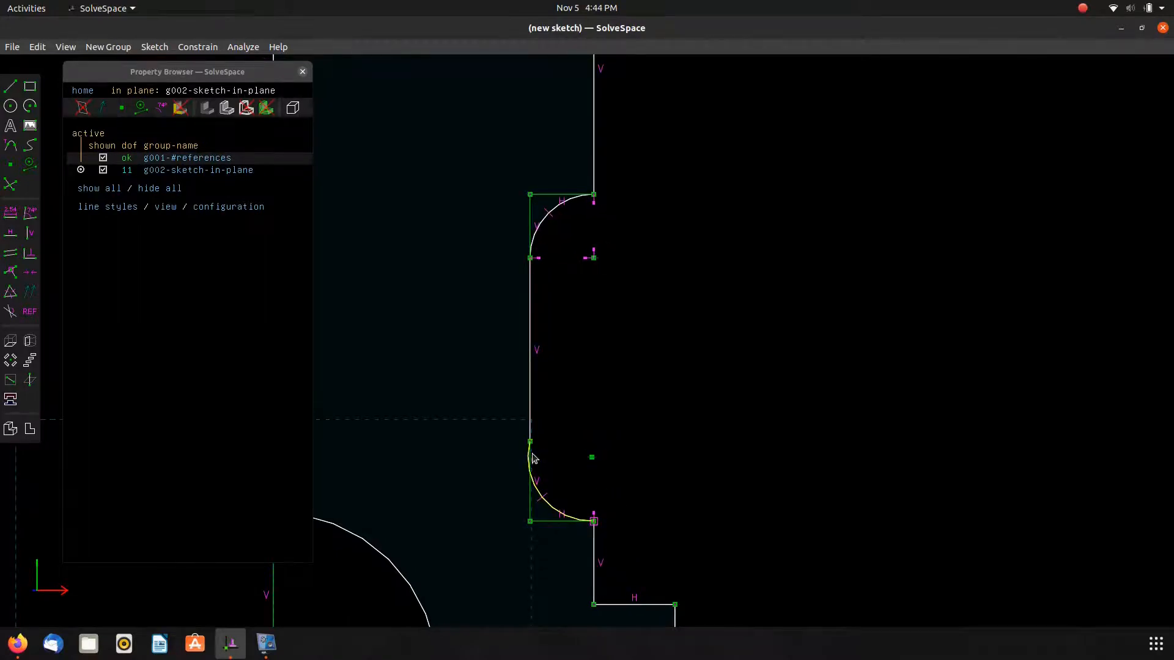
left_click(592, 457)
left_click(530, 442)
key("h")
Try to constrain the lower neck arc's center vertically above the arc's lower end.
left_click(595, 451)
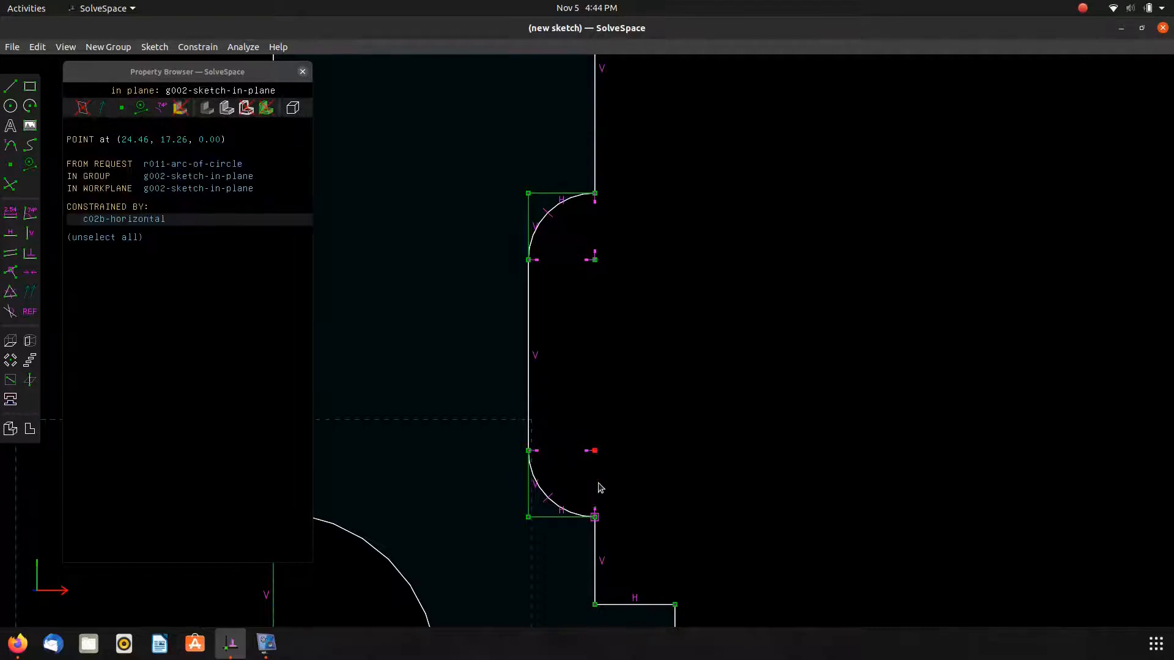
left_click(595, 517)
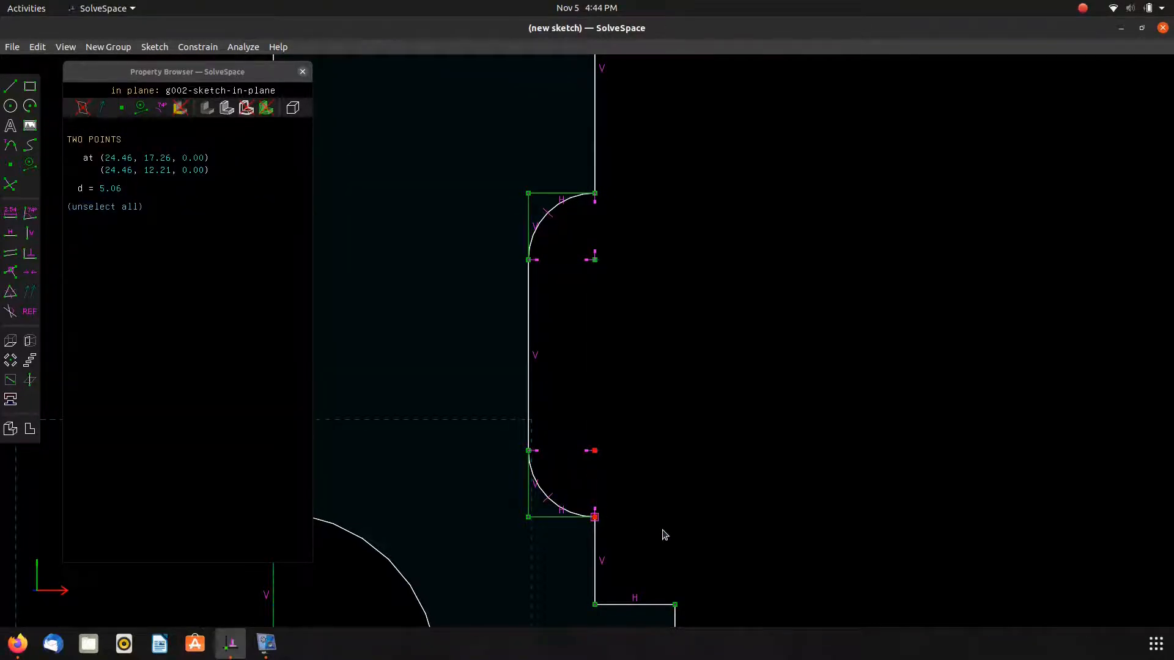
key("v")
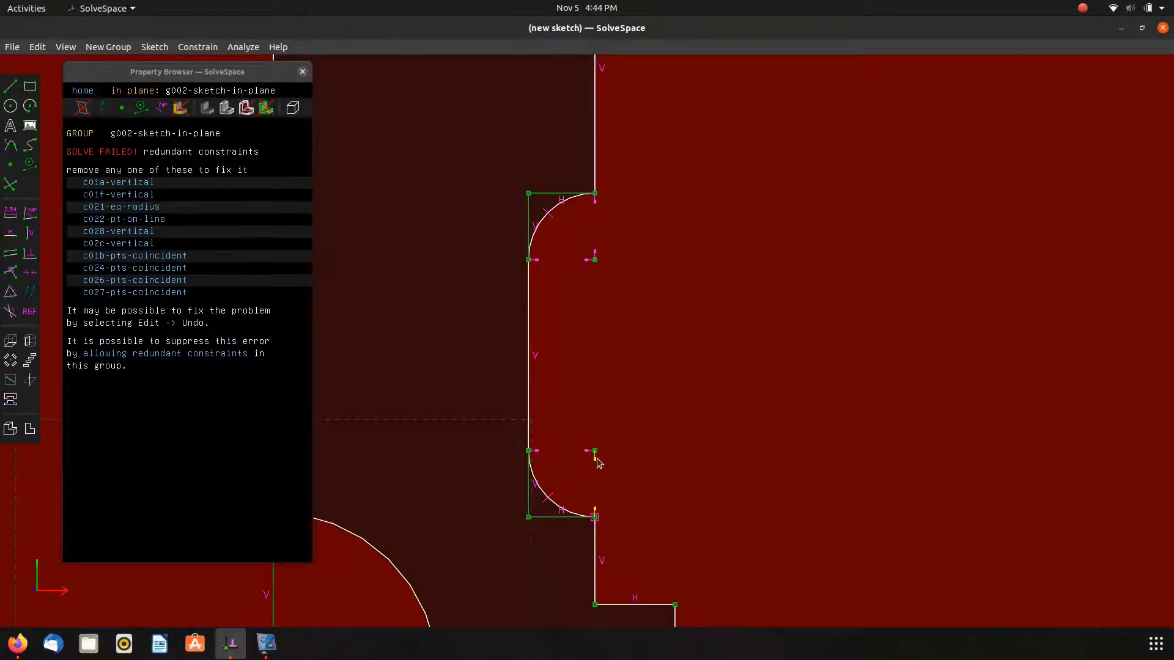
Delete the redundant vertical constraint on the lower neck arc and nudge the arc's center slightly.
left_click(596, 511)
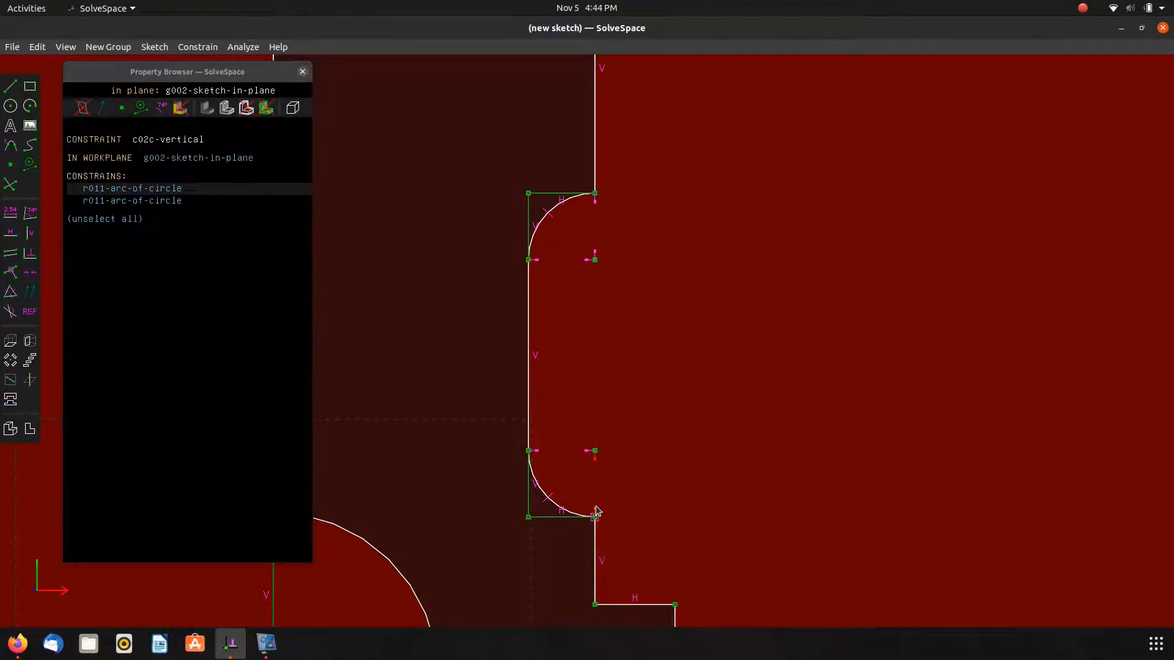
key("Delete")
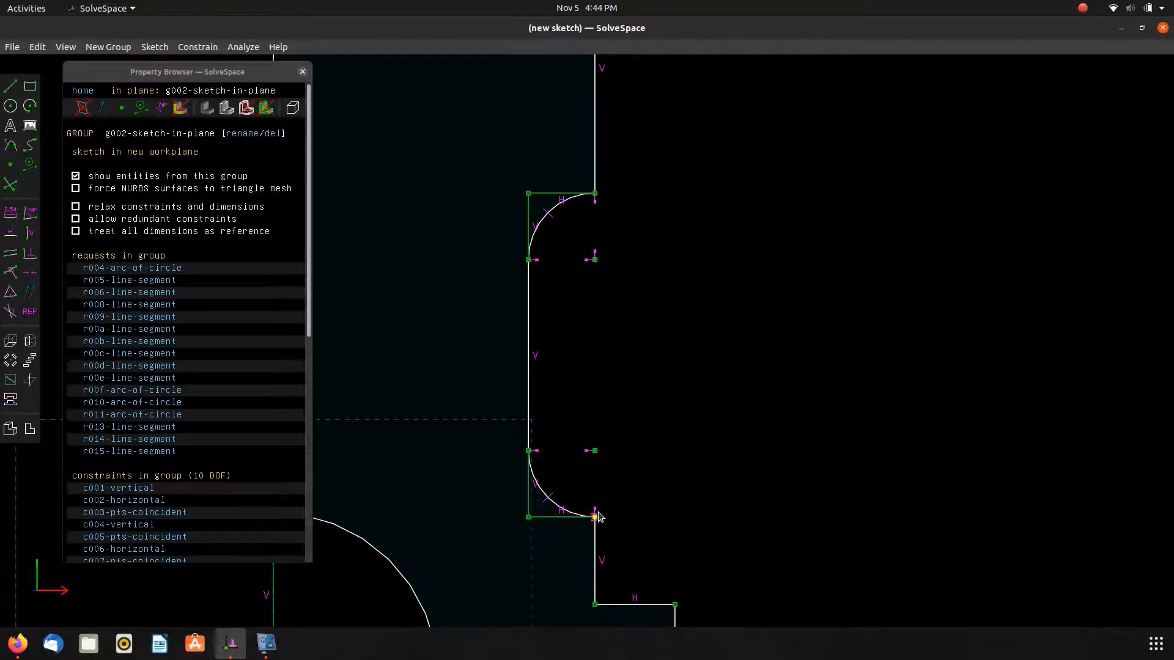
left_click(595, 511)
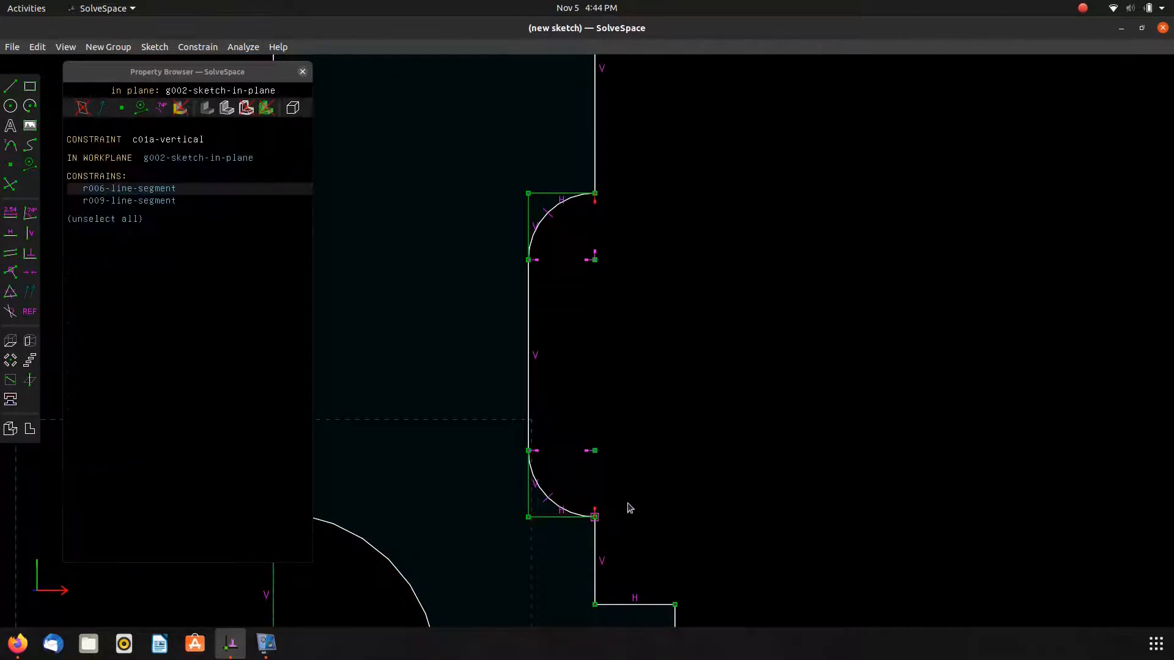
left_click(702, 465)
mouse_move(595, 451)
left_mouse_down()
mouse_move(606, 444)
mouse_move(595, 448)
left_mouse_up()
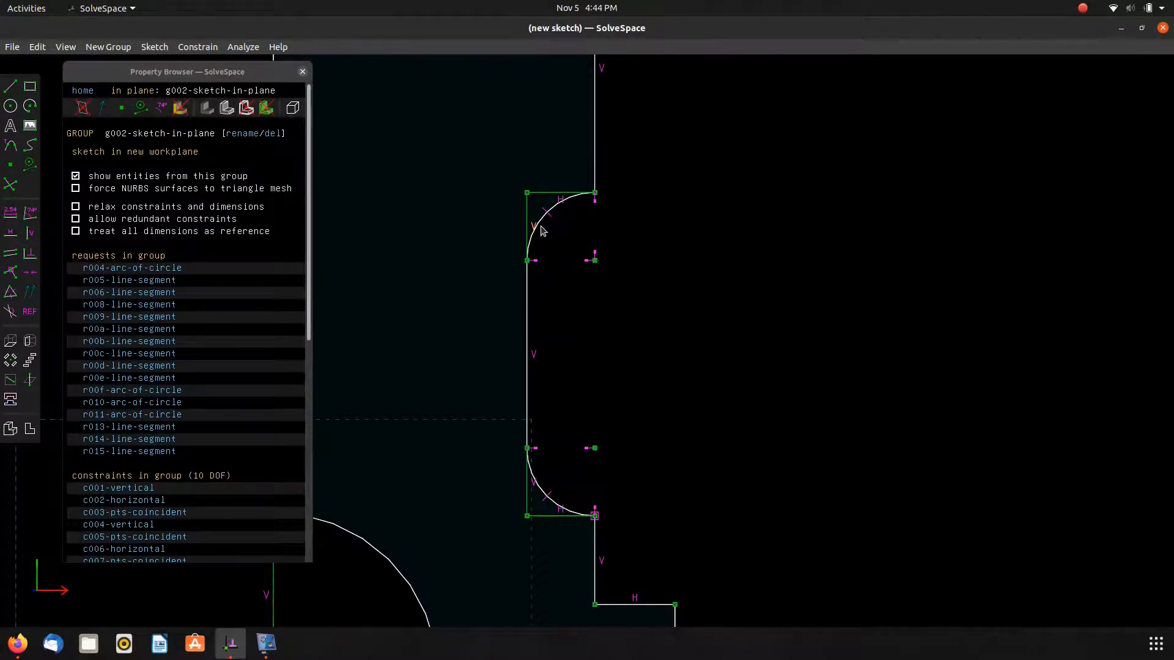
mouse_move(595, 451)
left_mouse_down()
mouse_move(594, 497)
mouse_move(582, 456)
mouse_move(593, 451)
left_mouse_up()
scroll(592, 450, "down", 4)
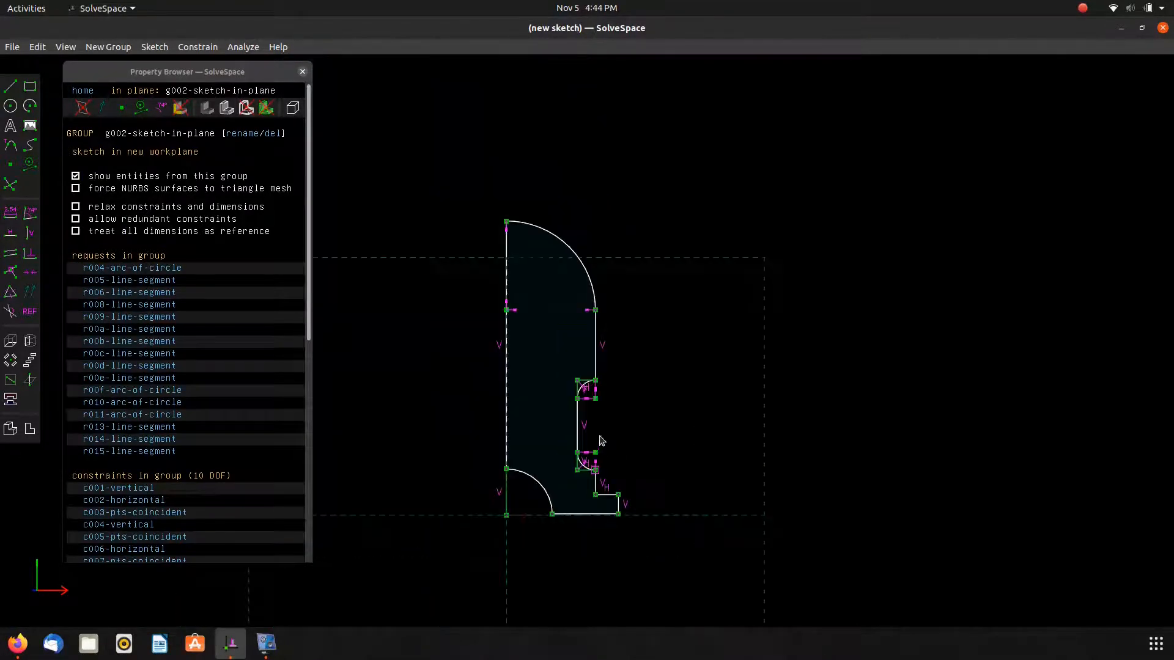
Dimension the distance from the head arc's lower end to the central axis as 6.
left_click(586, 273)
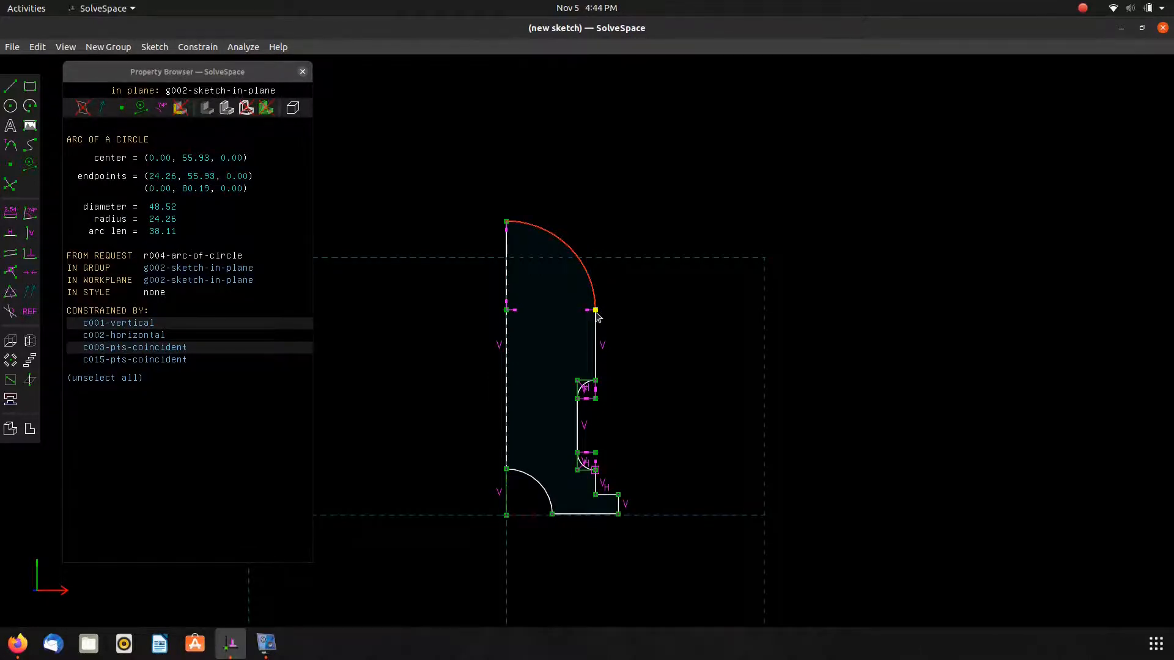
left_click(611, 325)
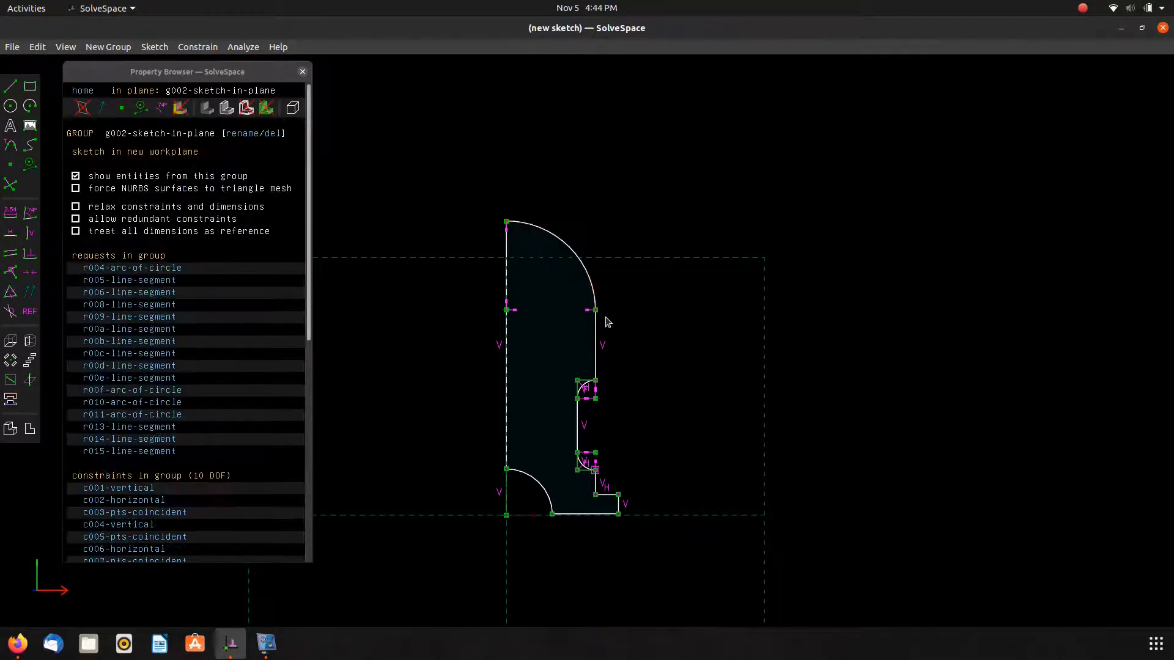
left_click(595, 309)
left_click(506, 344)
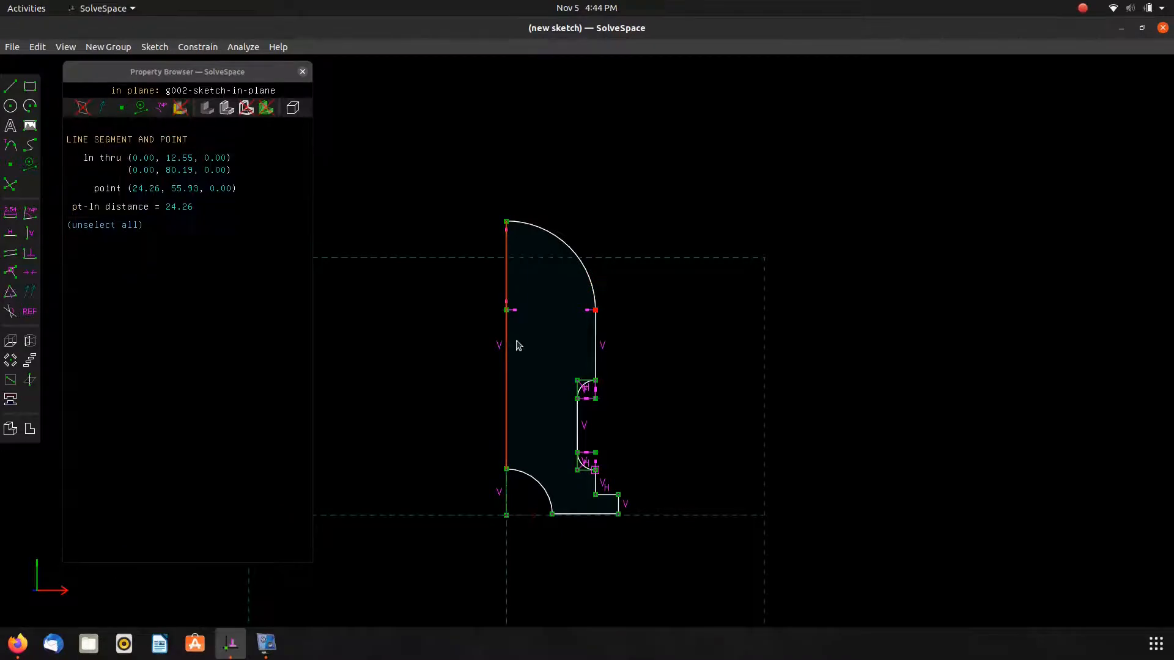
key("d")
key("alt+Tab")
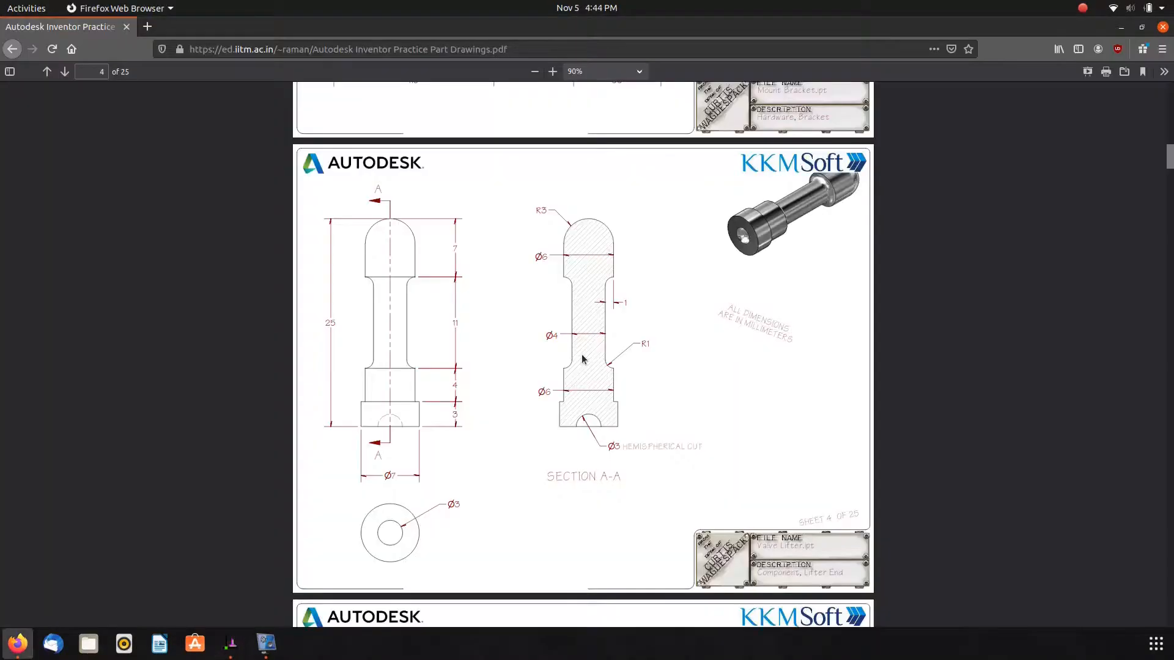
key("alt+Tab")
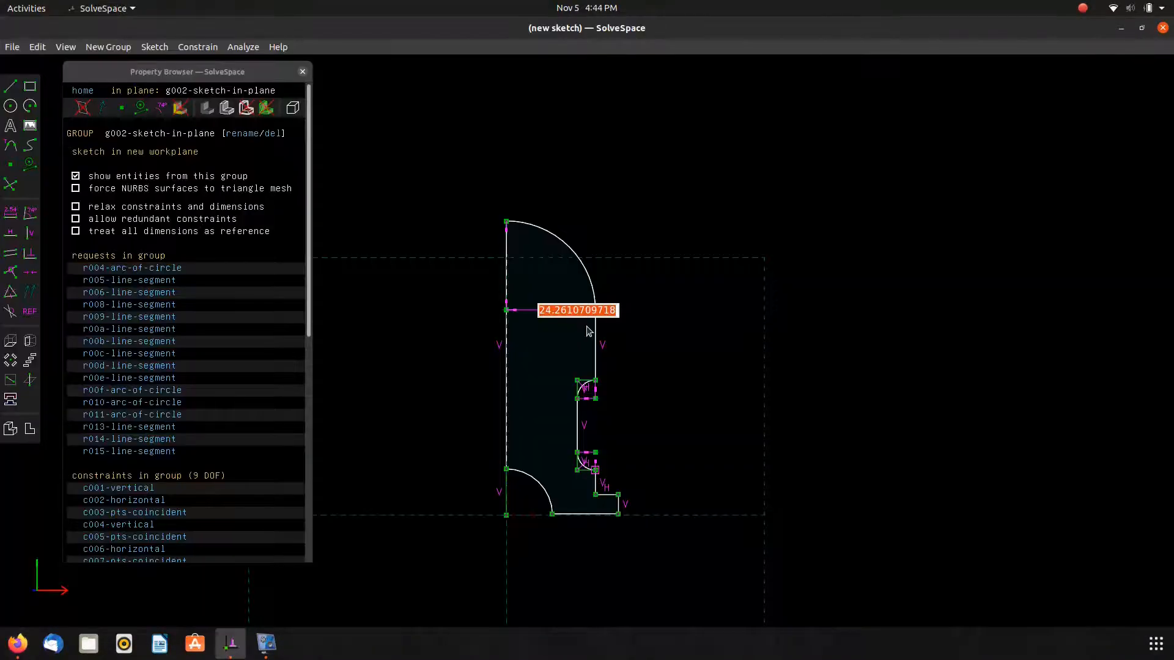
type("6")
key("Return")
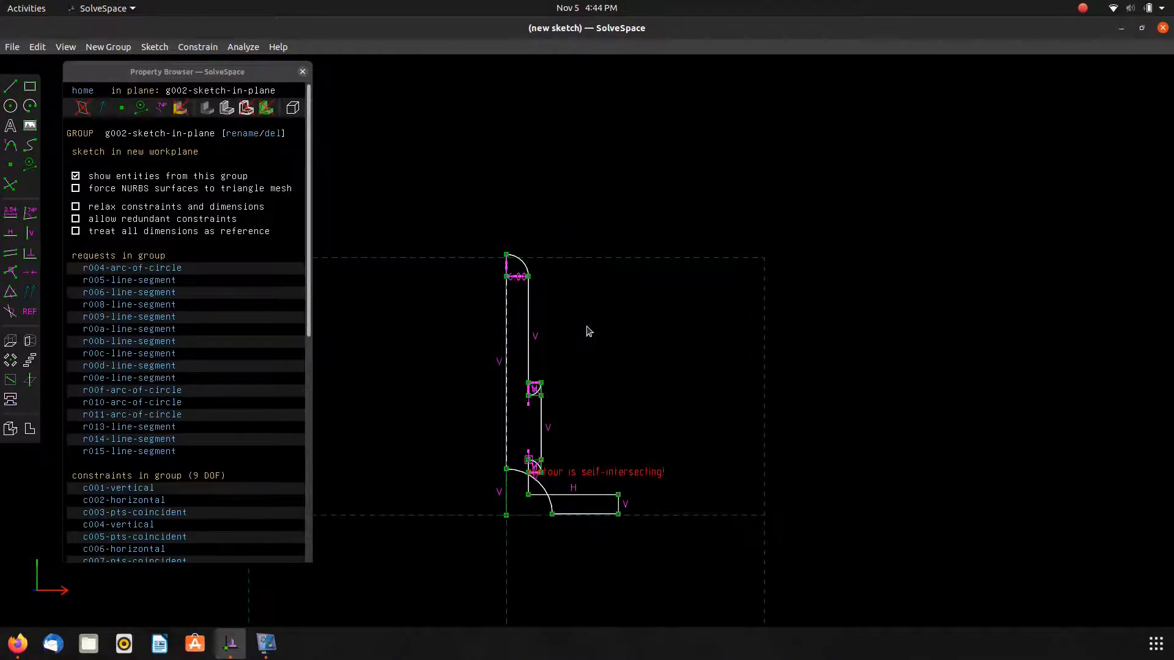
Drag the base corner and the axis's top point to untangle the self-intersecting profile.
mouse_move(618, 494)
left_mouse_down()
mouse_move(549, 505)
mouse_move(561, 516)
left_mouse_up()
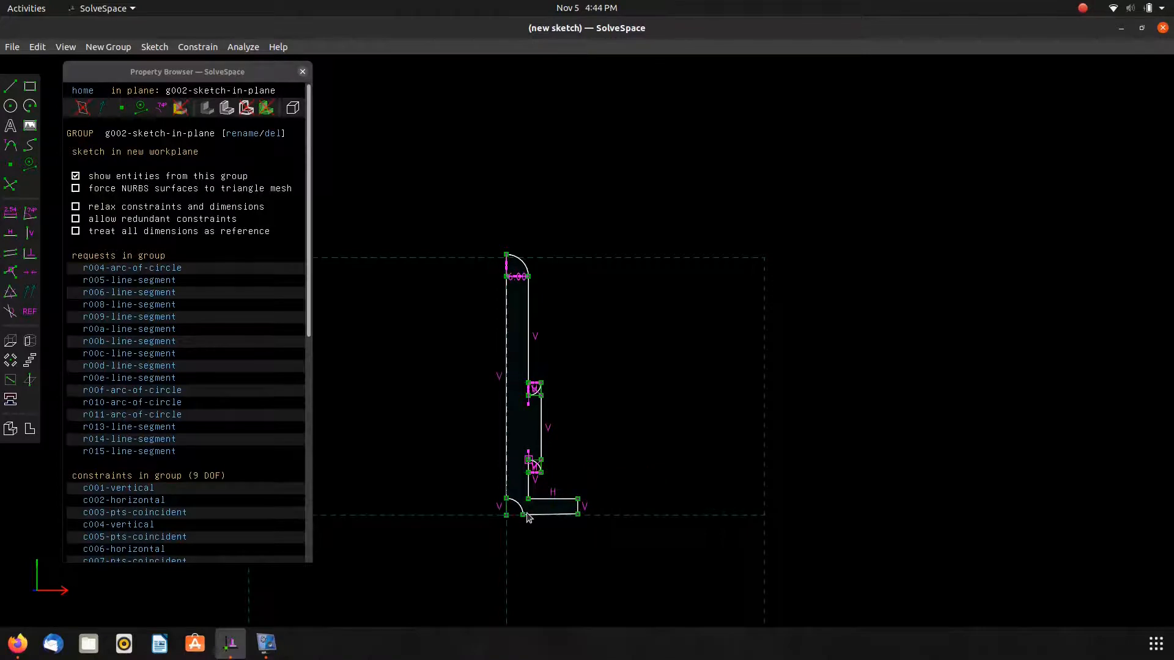
scroll(515, 469, "up", 4)
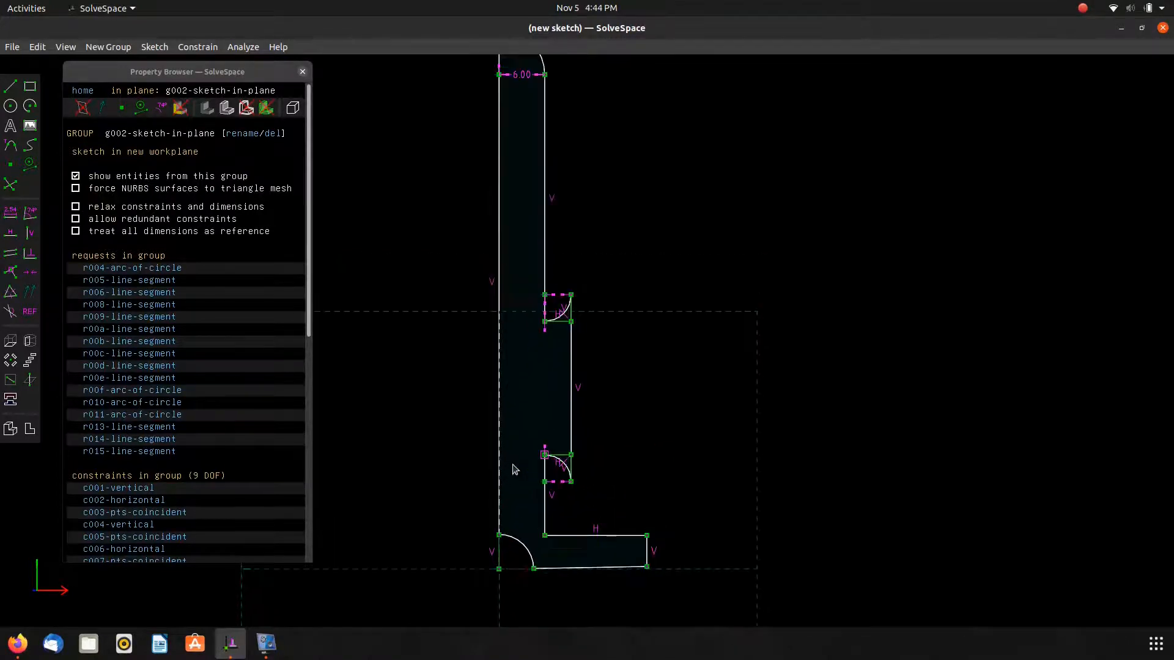
scroll(499, 93, "down", 2)
left_click(499, 81)
left_click_drag(499, 80, 500, 224)
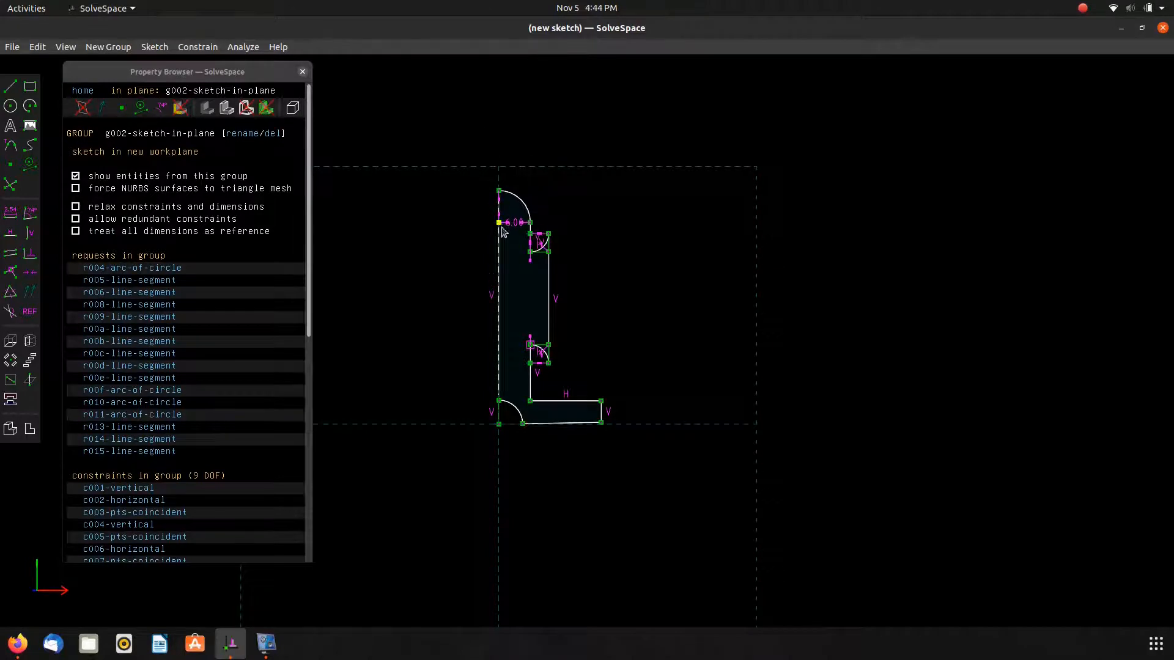
Drag the neck arcs and shoulder points to reshape the profile closer to the reference proportions.
scroll(529, 260, "up", 7)
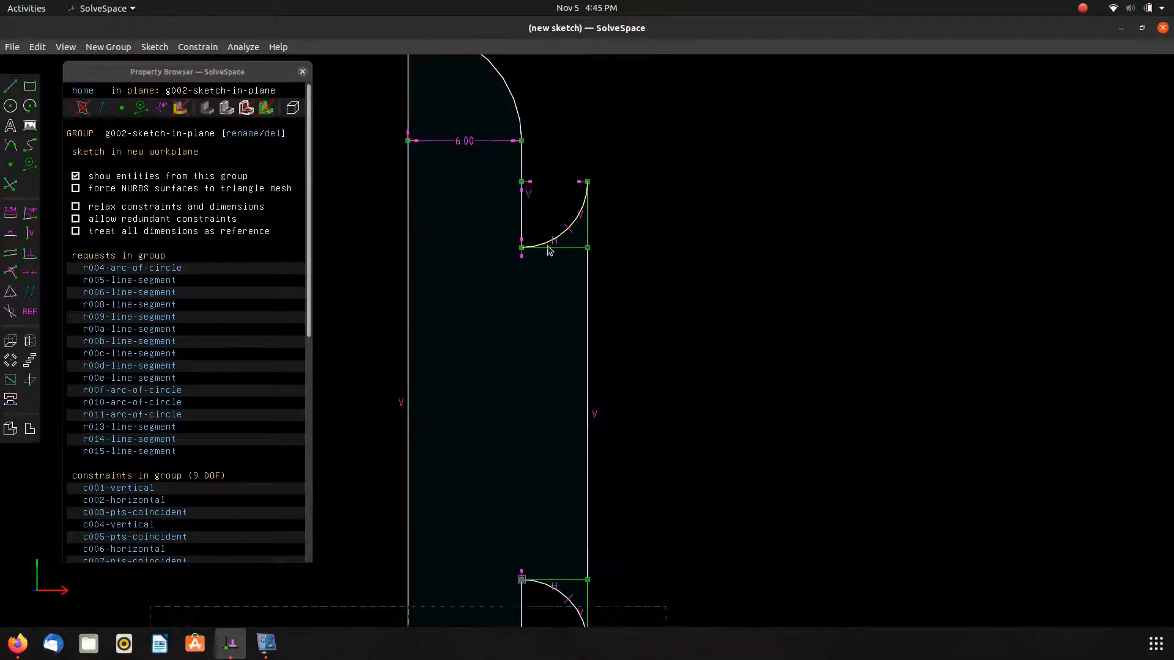
left_click_drag(587, 247, 591, 299)
left_click(593, 230)
left_click_drag(593, 231, 492, 340)
scroll(504, 401, "up", 4)
scroll(505, 401, "down", 4)
right_click_drag(631, 430, 691, 207)
left_click_drag(582, 368, 584, 507)
right_click_drag(695, 505, 851, 296)
scroll(862, 290, "down", 2)
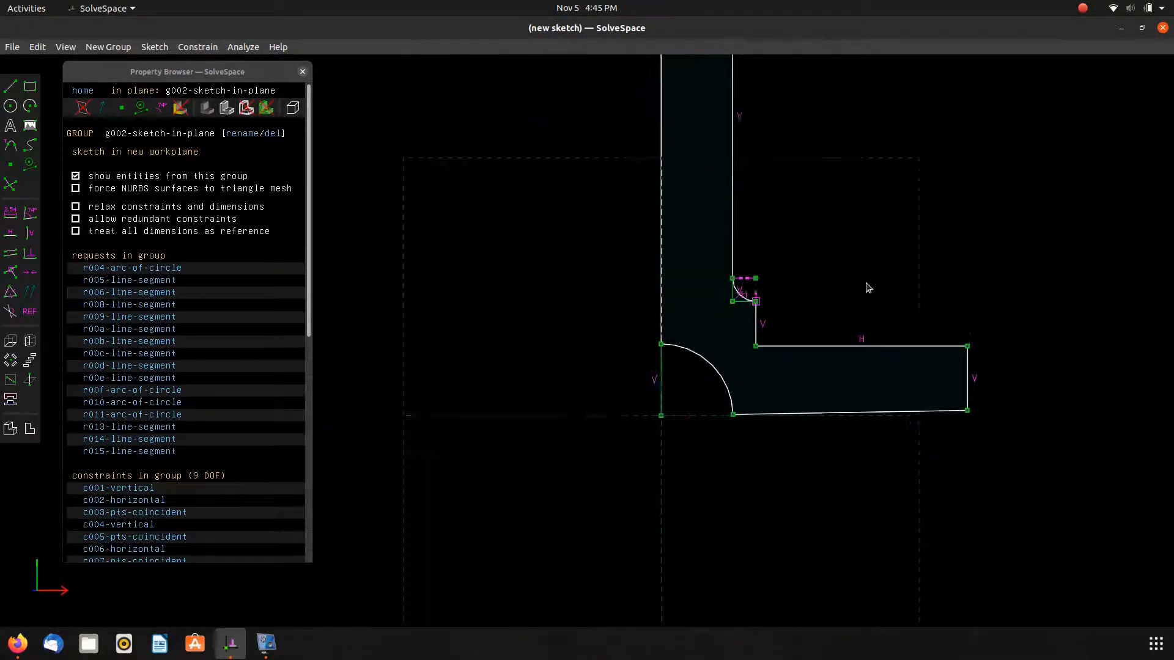
right_click_drag(834, 241, 745, 449)
left_click_drag(843, 539, 689, 550)
Make the bottom edge horizontal and level its right end with the axis's lower end.
left_click(669, 595)
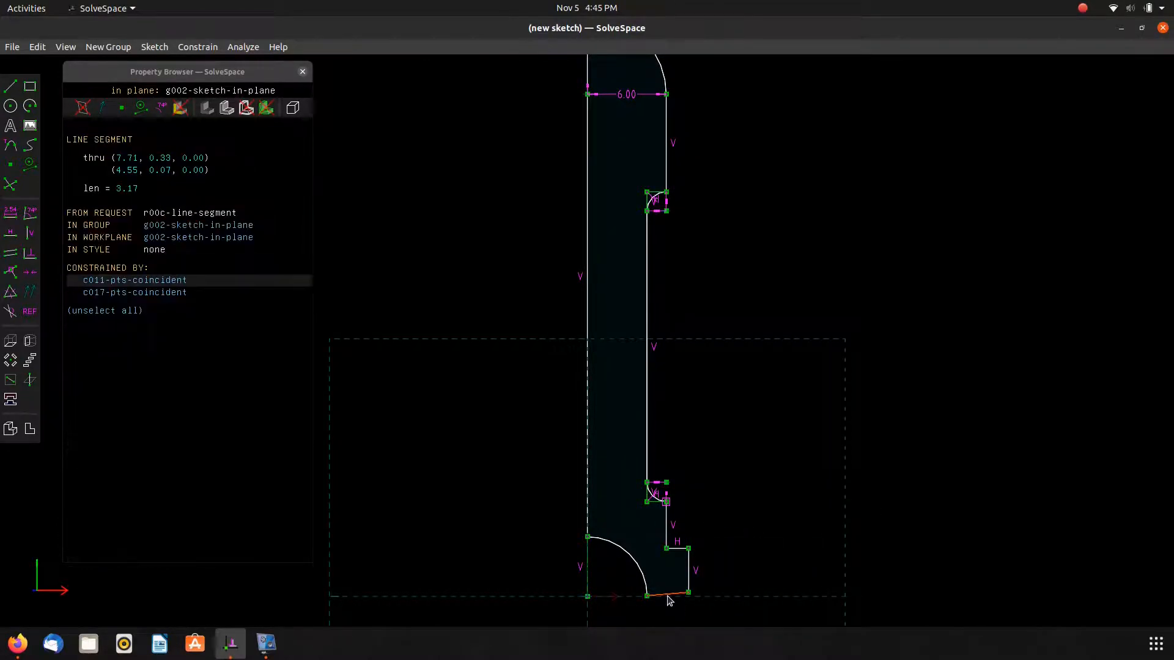
key("h")
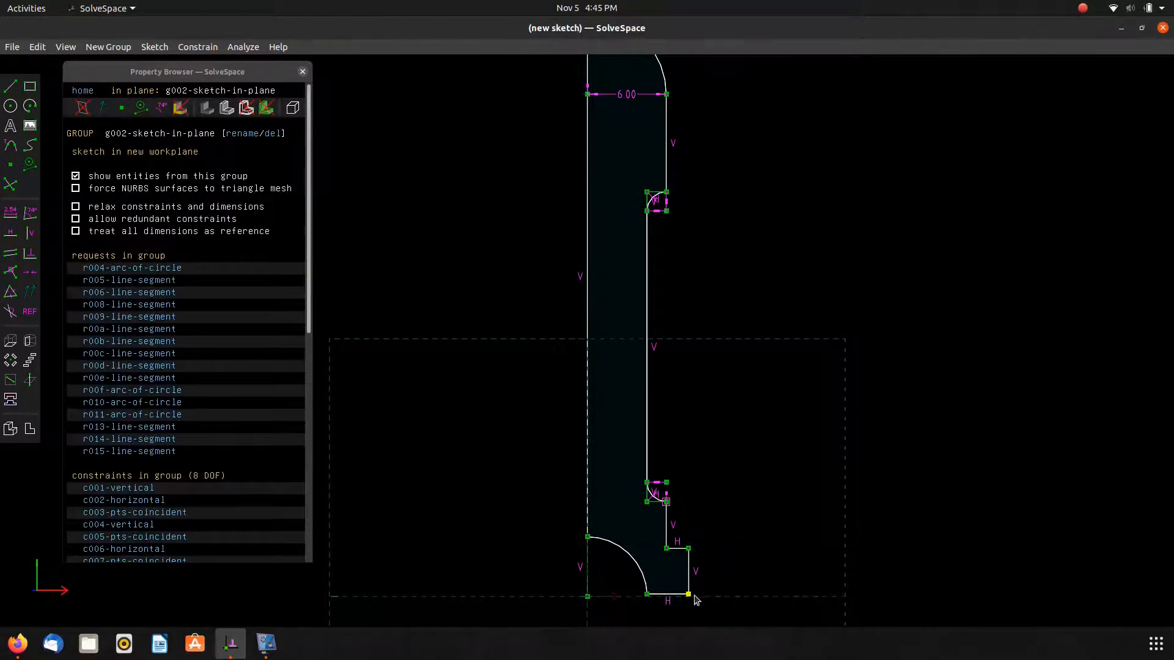
left_click(691, 596)
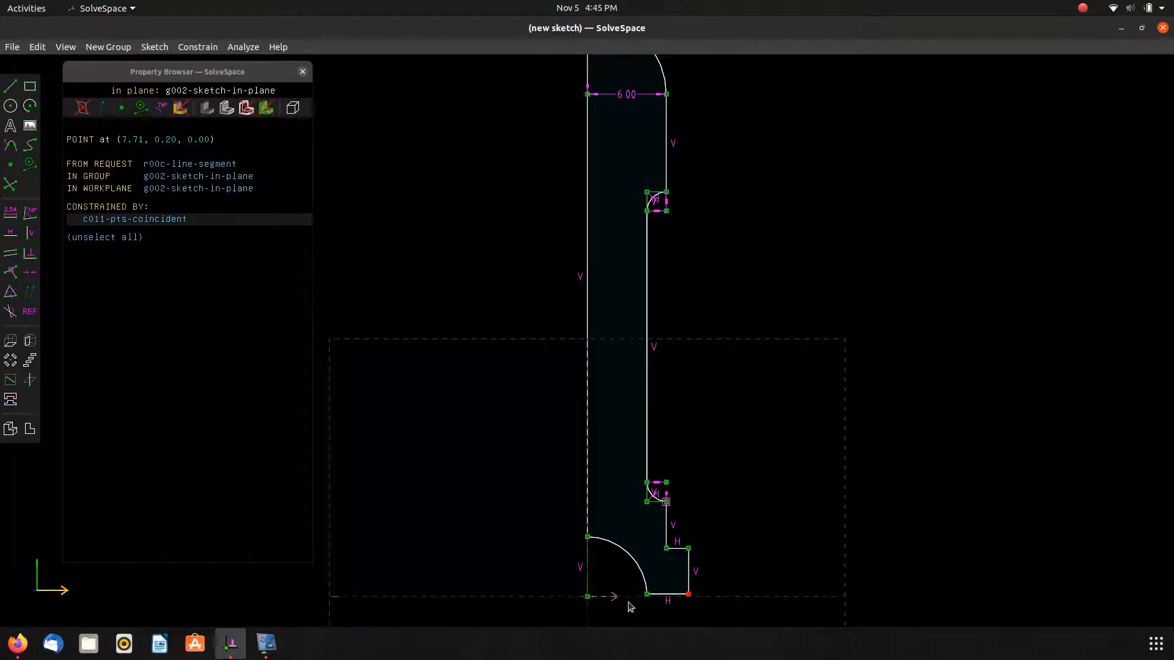
left_click(588, 596)
key("h")
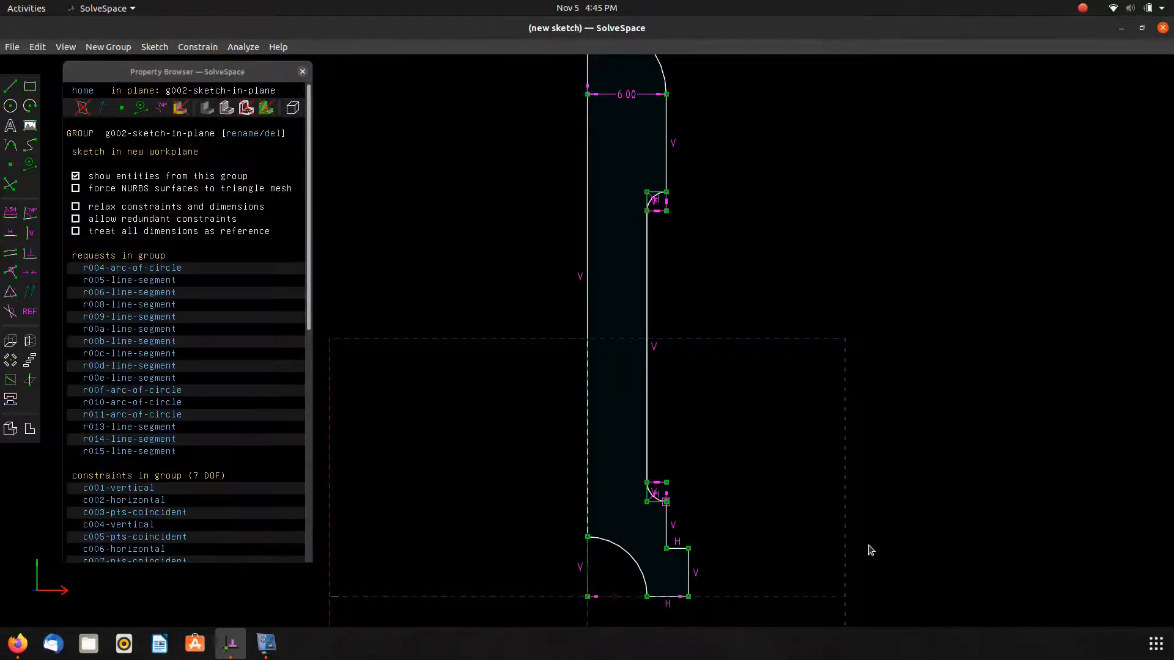
Dimension the upper neck arc's horizontal construction segment as 1.
right_click_drag(777, 371, 830, 463)
mouse_move(833, 366)
right_mouse_down()
mouse_move(747, 288)
mouse_move(777, 313)
right_mouse_up()
key("alt+Tab")
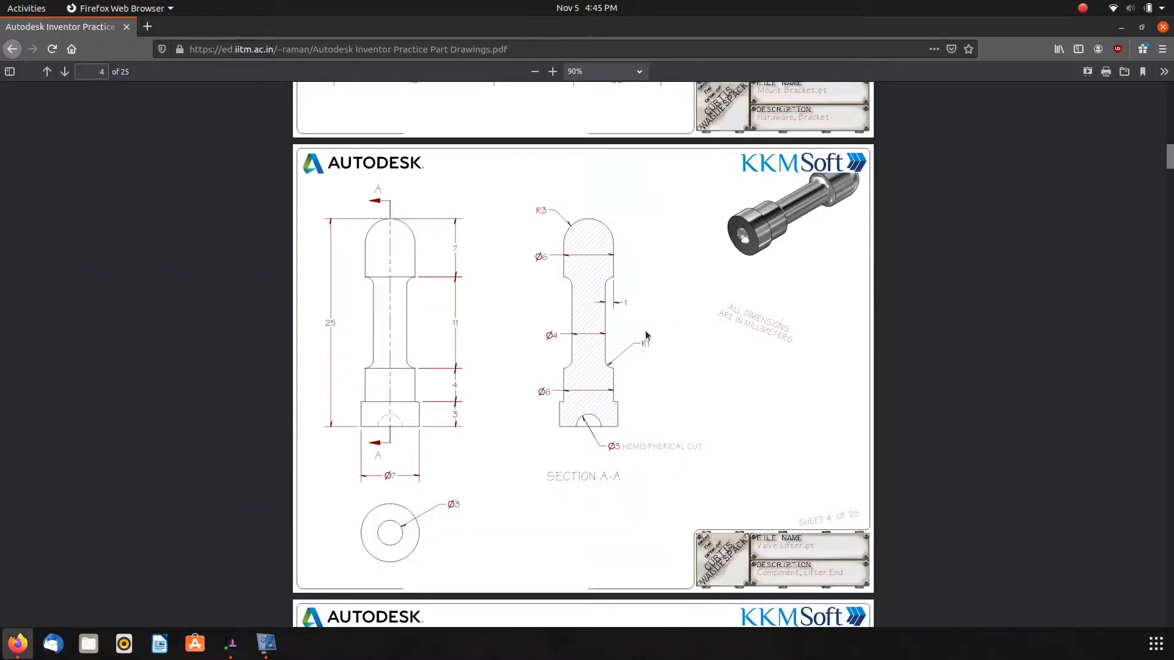
key("alt+Tab")
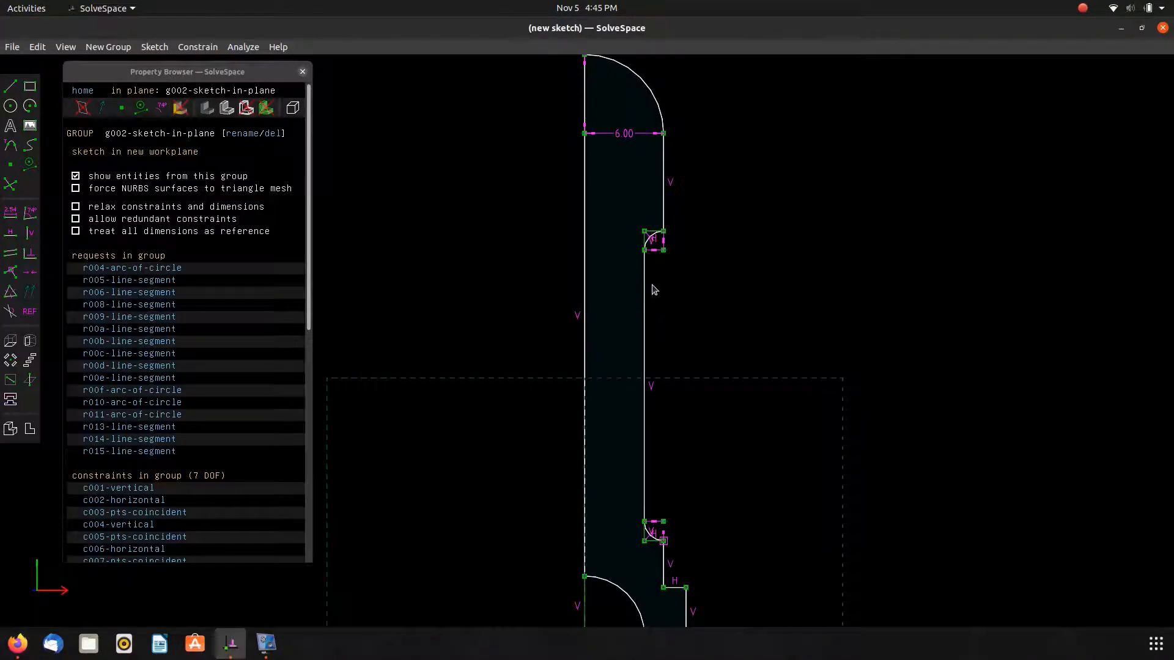
scroll(645, 242, "up", 6)
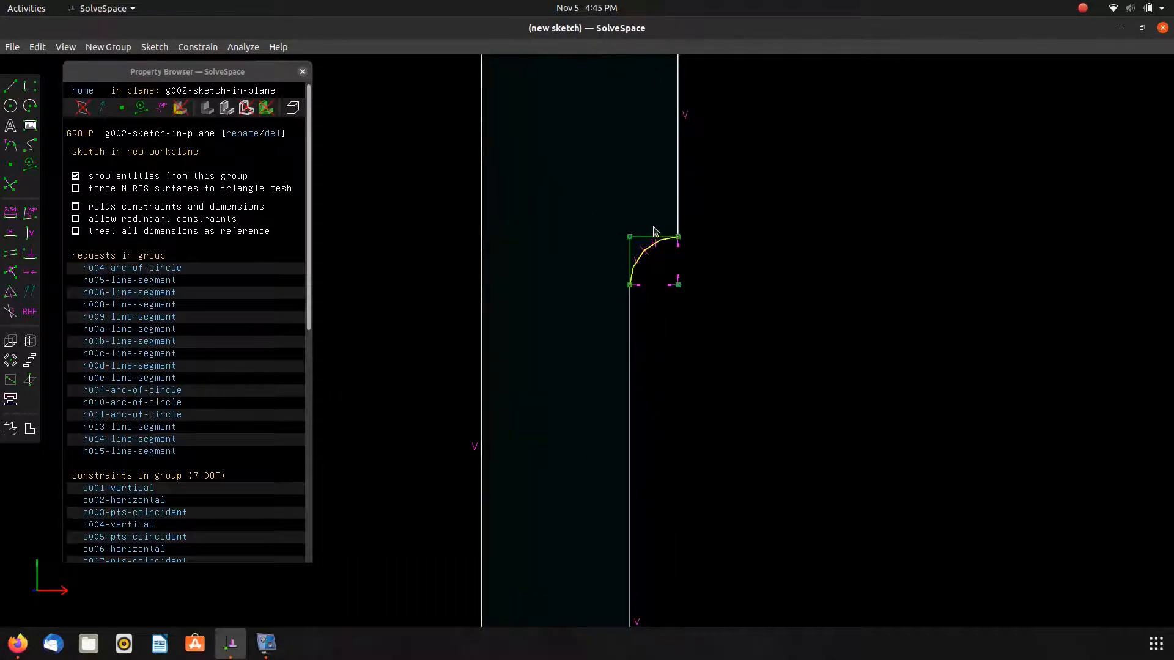
left_click(642, 240)
type("d1")
key("Return")
scroll(683, 229, "down", 4)
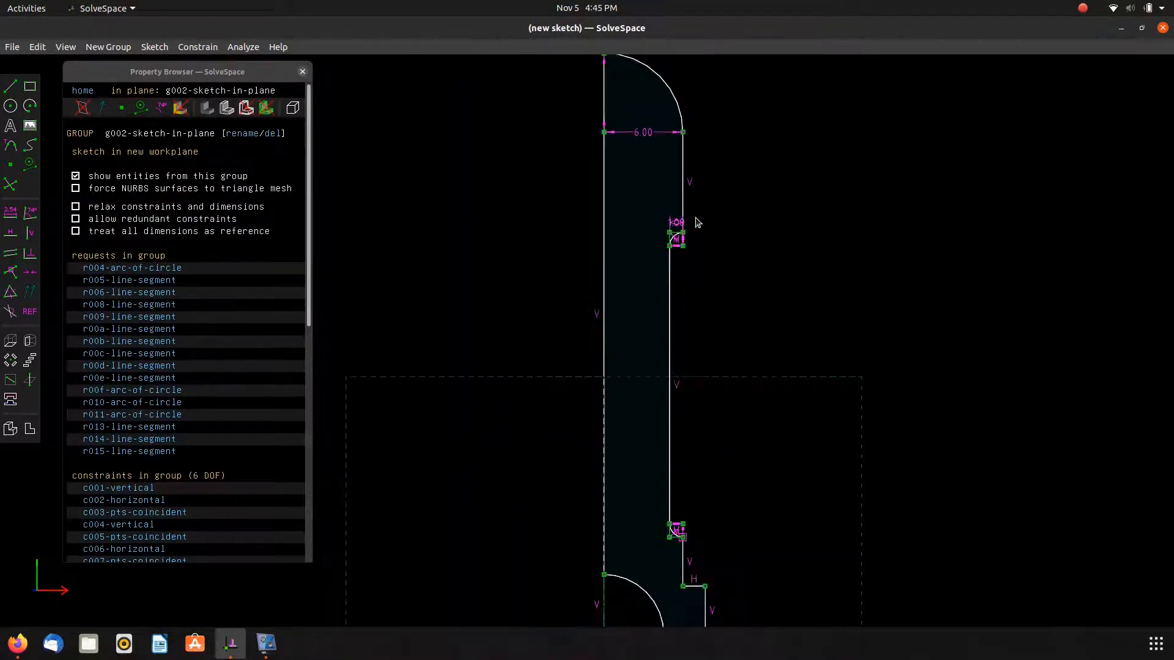
Measure the distance from the upper neck arc's lower end to the central axis, then delete that reference dimension.
key("alt+Tab")
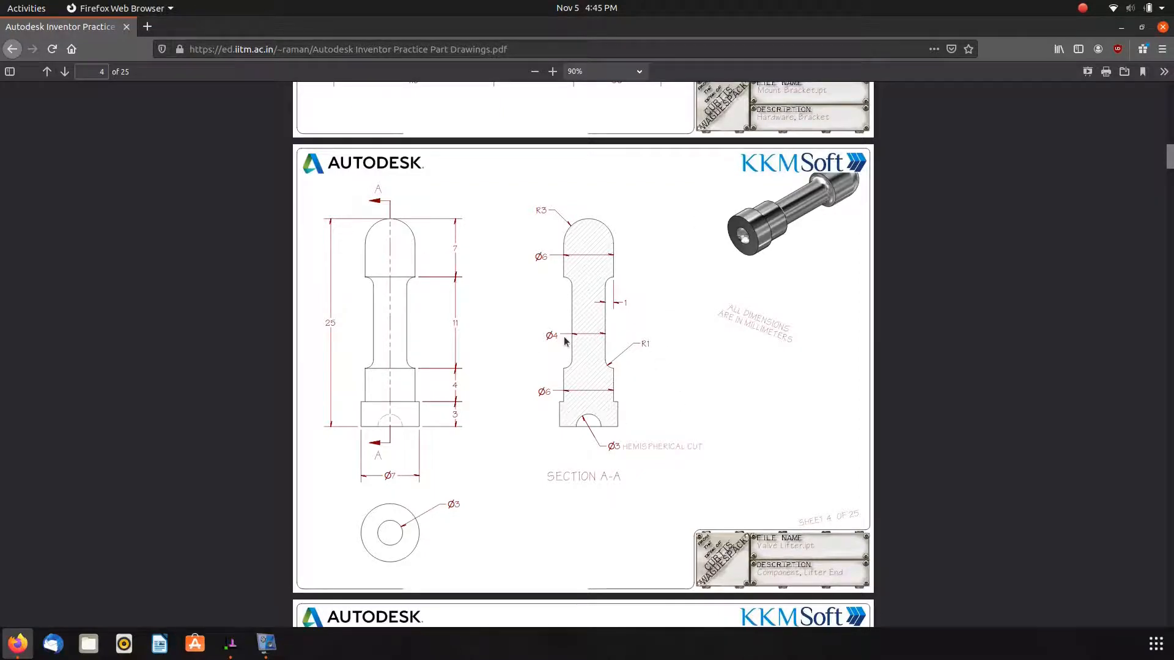
key("alt+Tab")
left_click(669, 246)
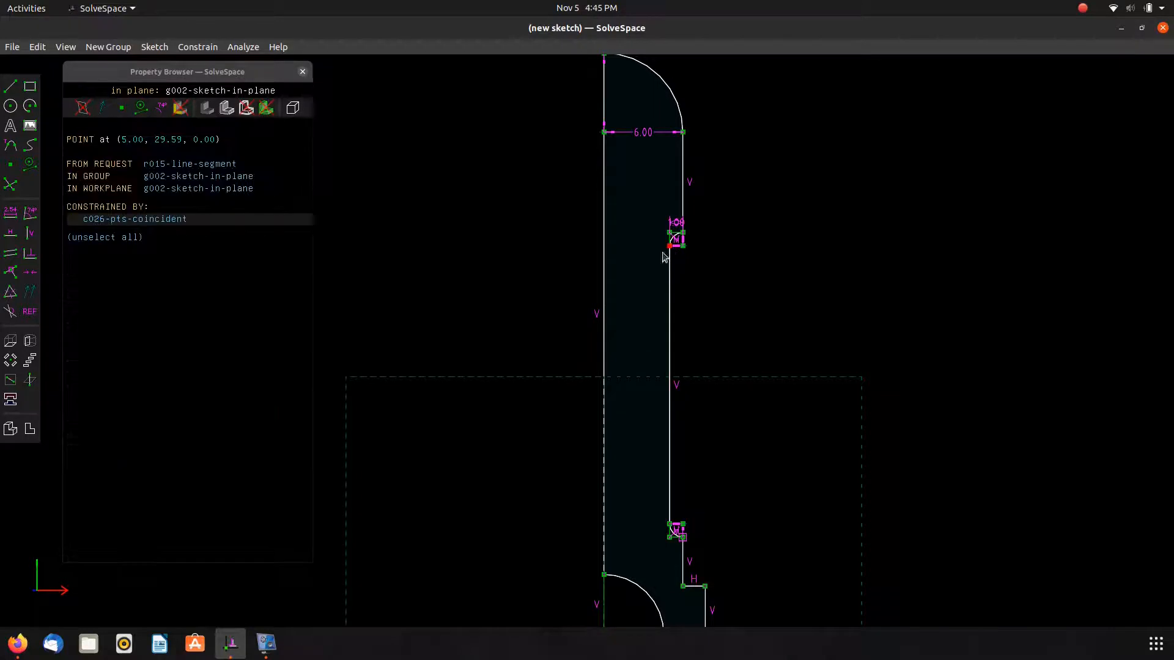
left_click(605, 276)
key("d")
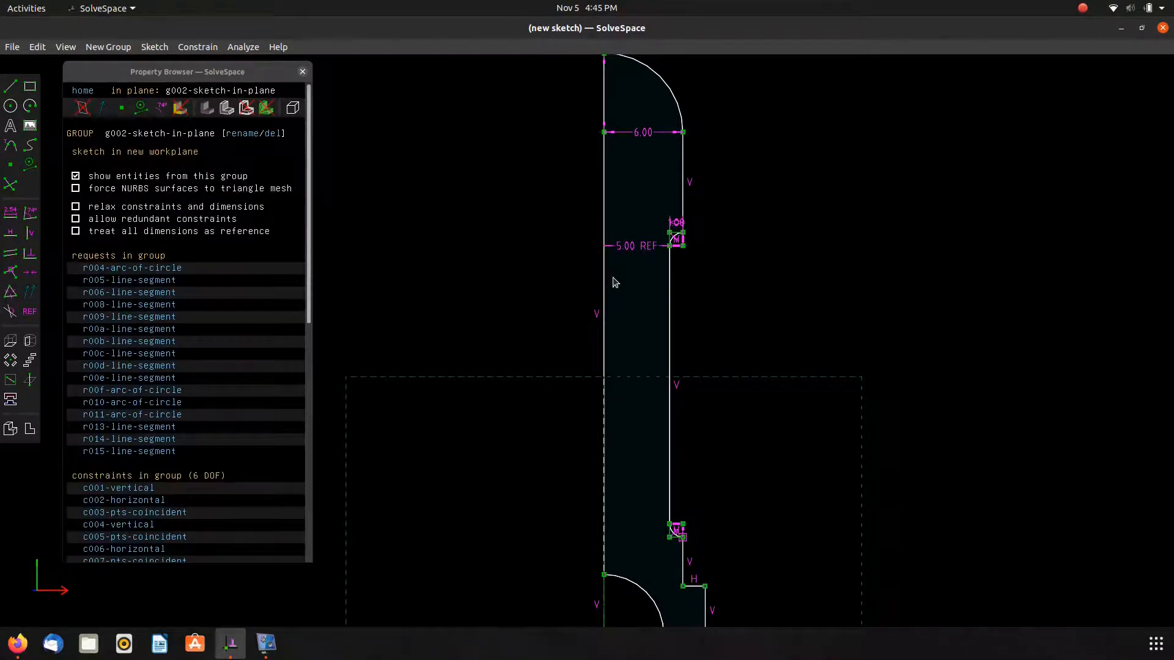
key("alt+Tab")
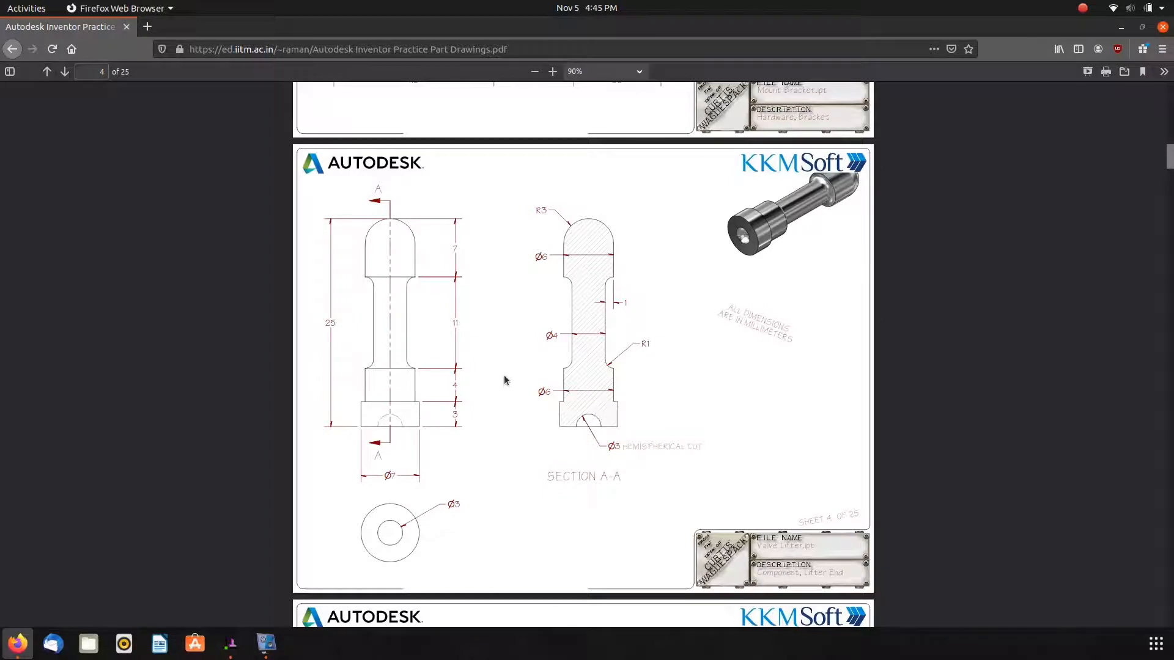
key("alt+Tab")
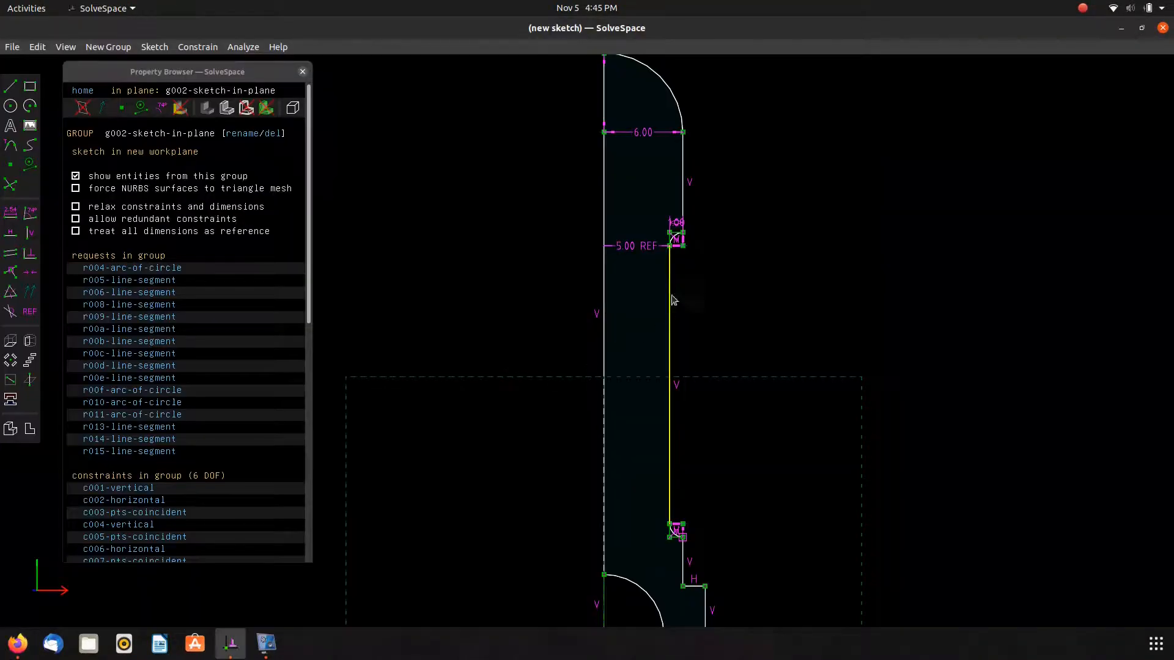
left_click_drag(644, 247, 786, 283)
left_click(731, 287)
key("Delete")
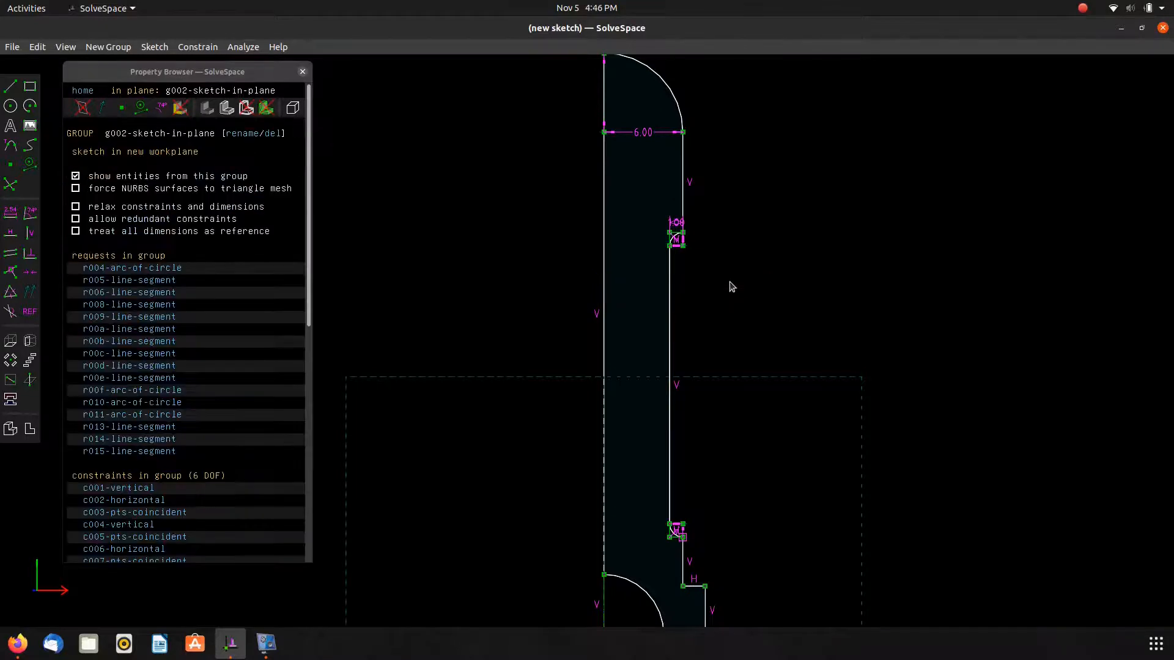
key("Tab")
Set the upper neck arc's horizontal dimension to 2.
scroll(686, 251, "down", 2)
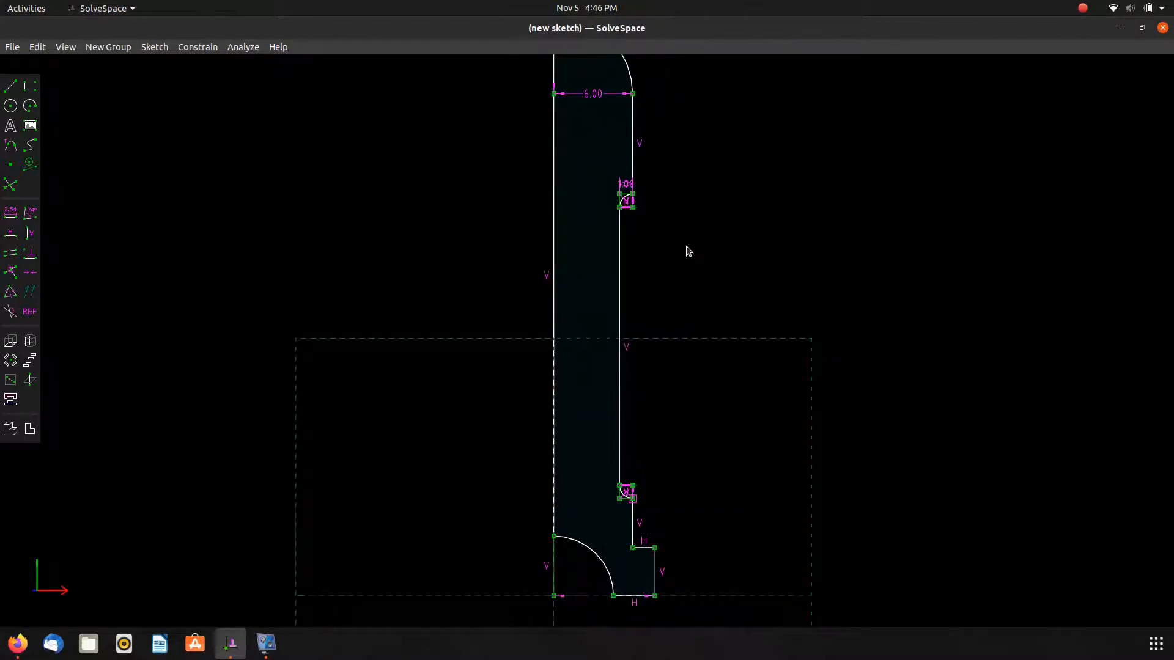
left_click_drag(630, 273, 627, 268)
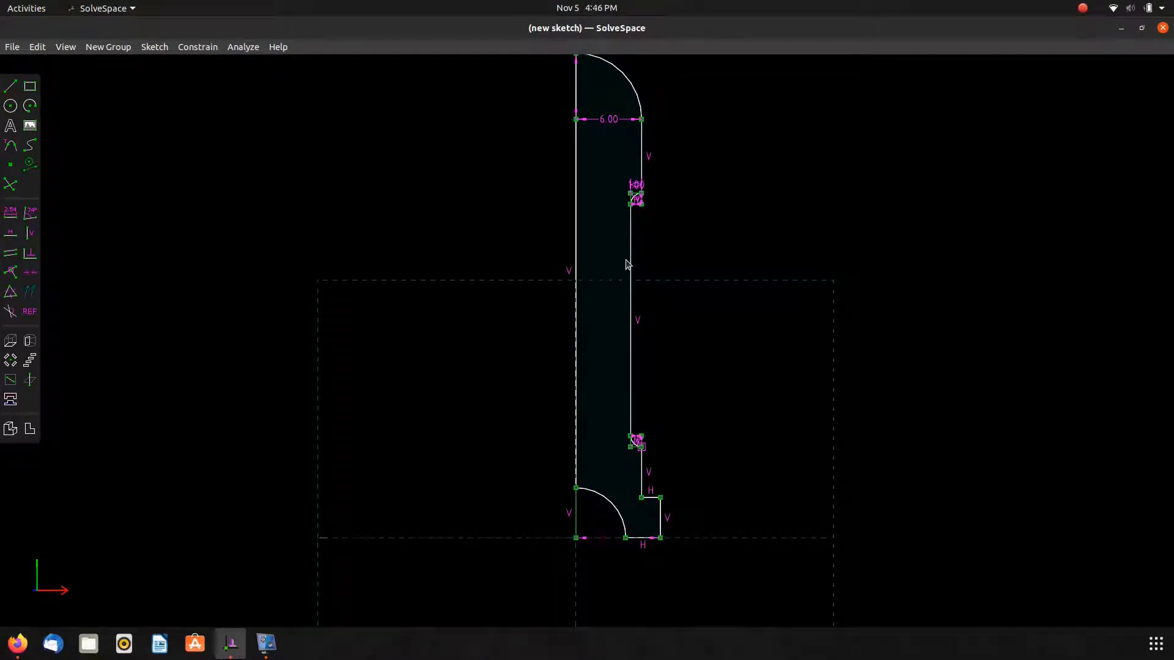
key("alt+Tab")
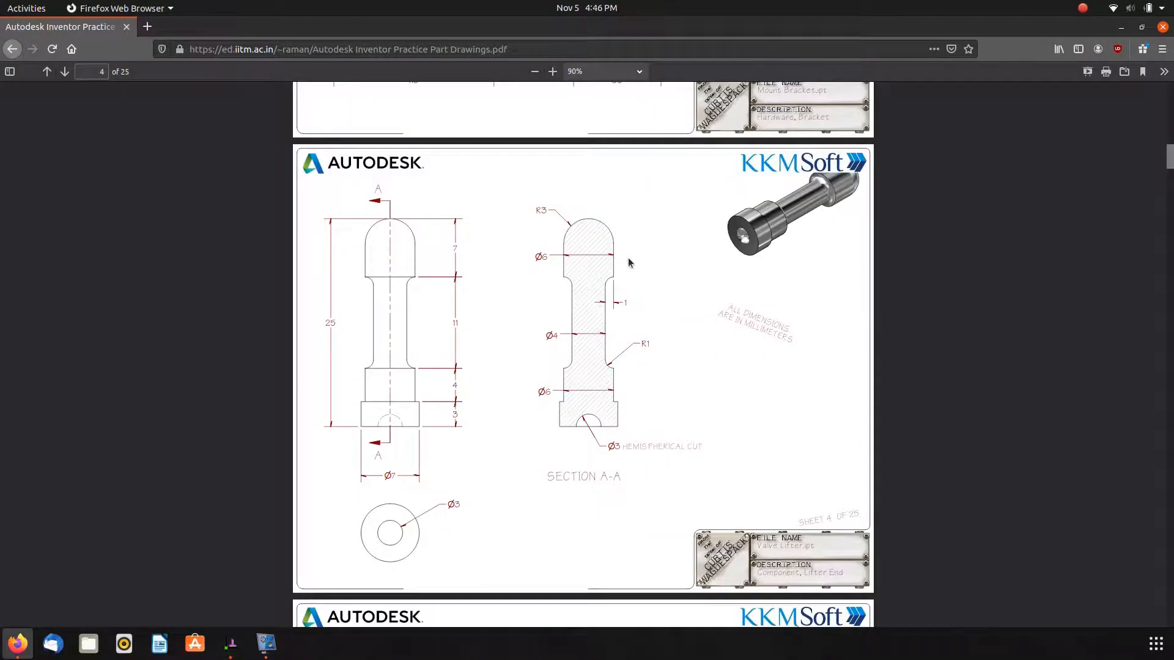
key("alt+Tab")
scroll(629, 223, "up", 6)
double_click(659, 114)
type("2")
key("Return")
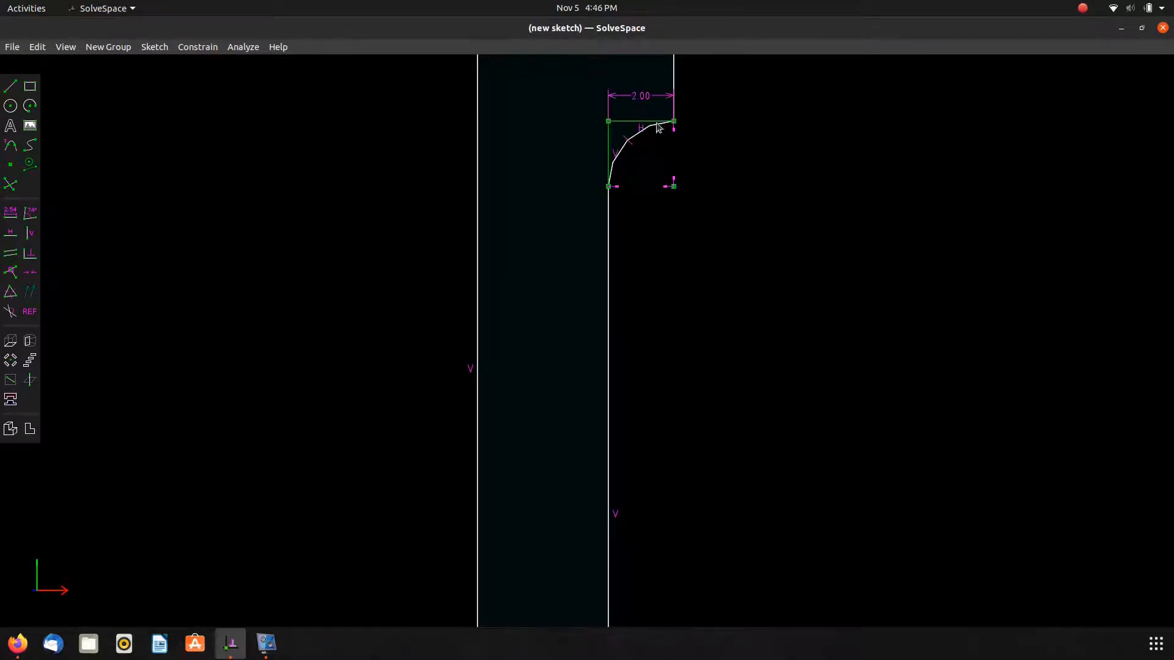
scroll(678, 221, "down", 4)
scroll(648, 327, "down", 2)
right_click_drag(714, 422, 665, 347)
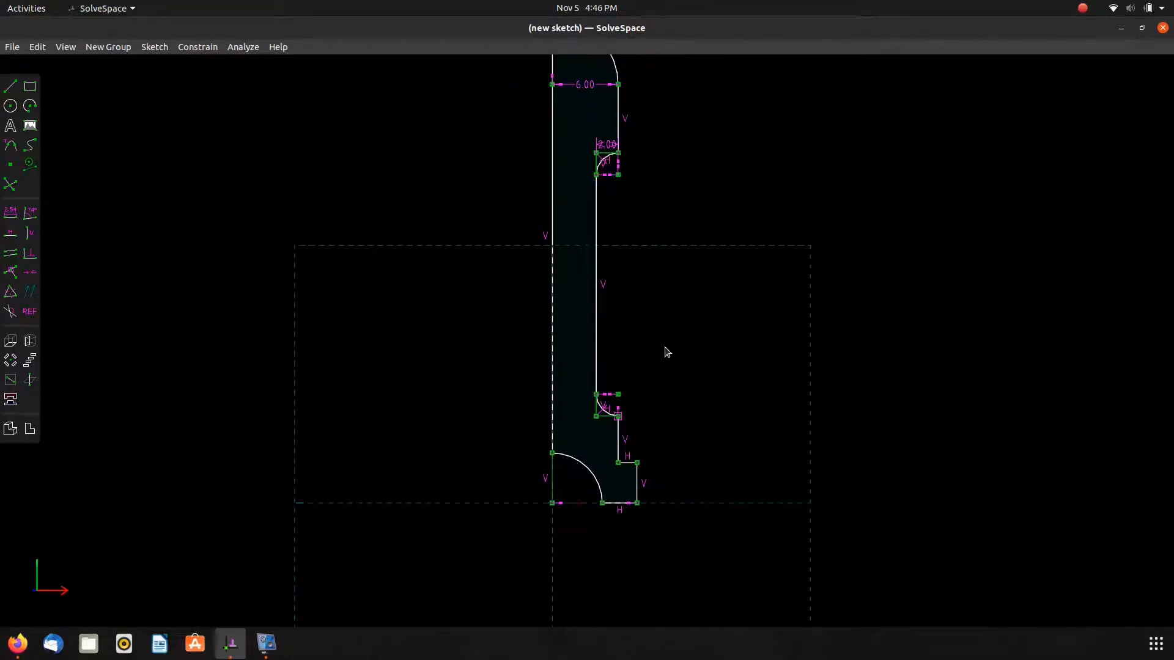
key("alt+Tab")
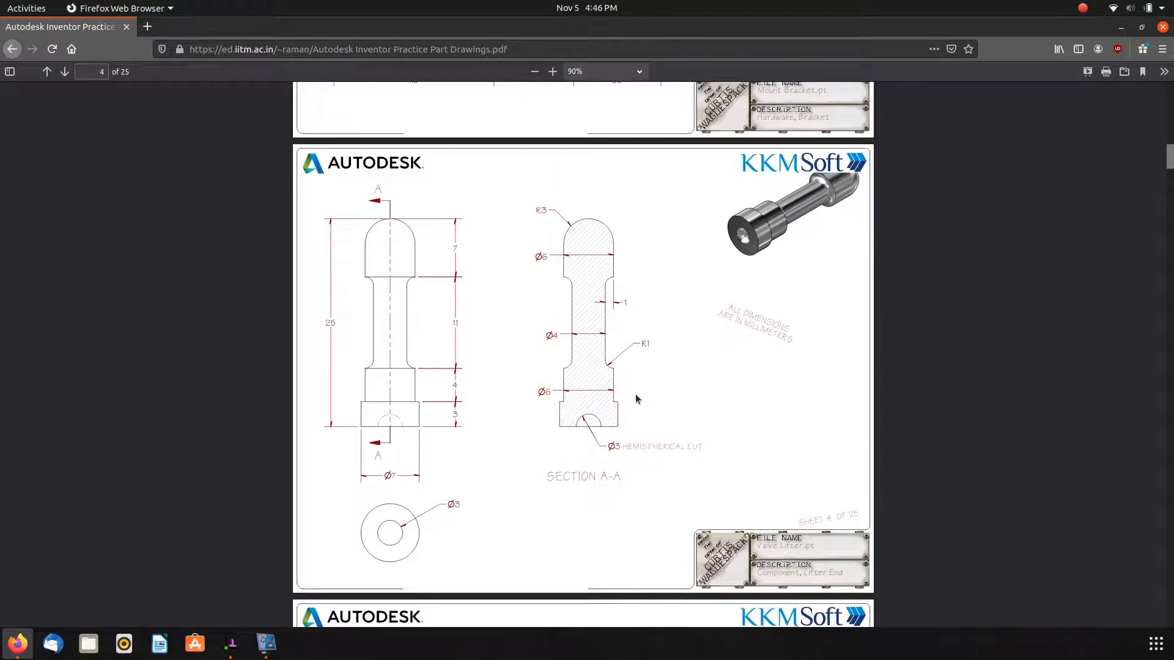
Compare with the reference drawing and dimension the base's half-width from the axis to its right corner as 7.
key("alt+Tab")
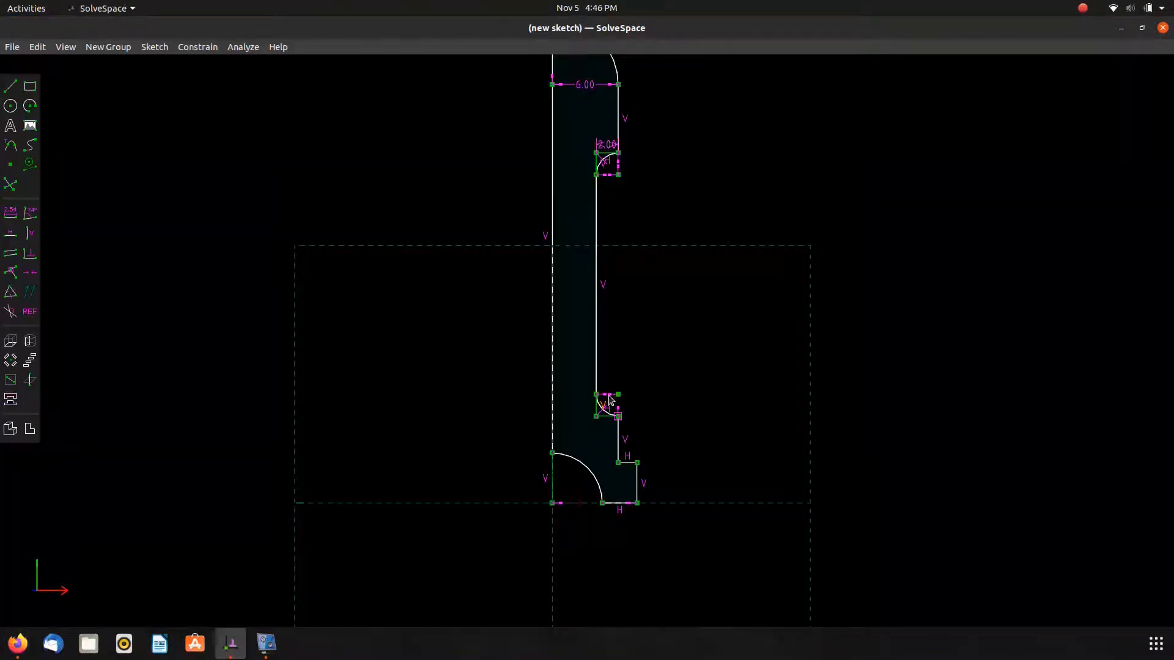
key("alt+Tab")
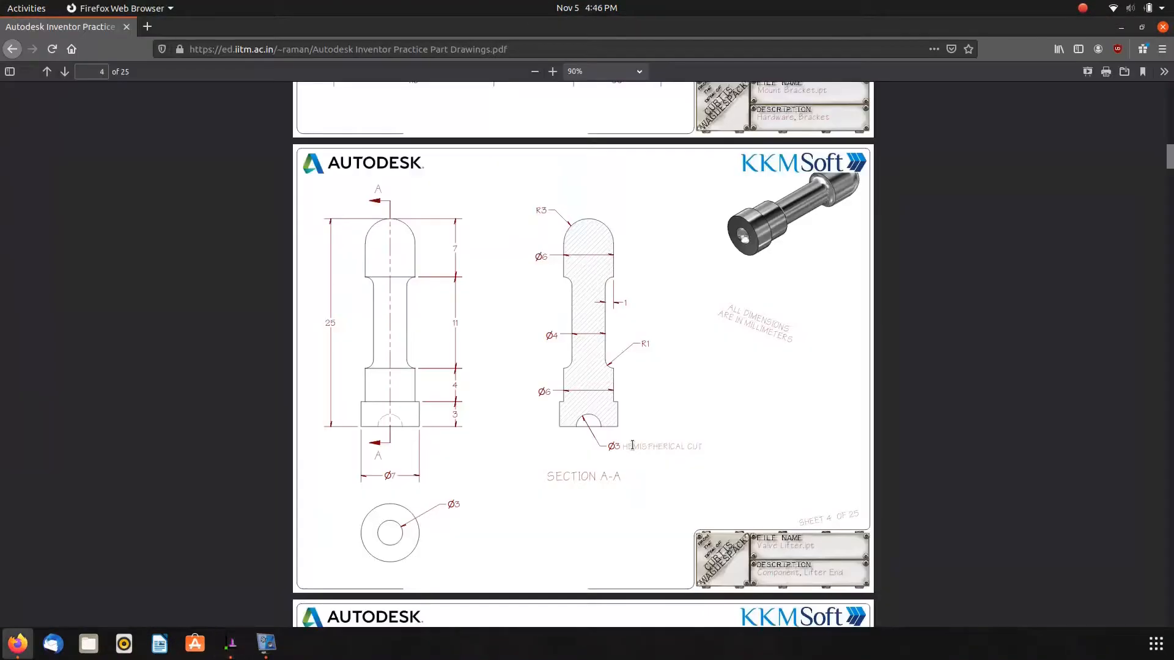
key("alt+Tab")
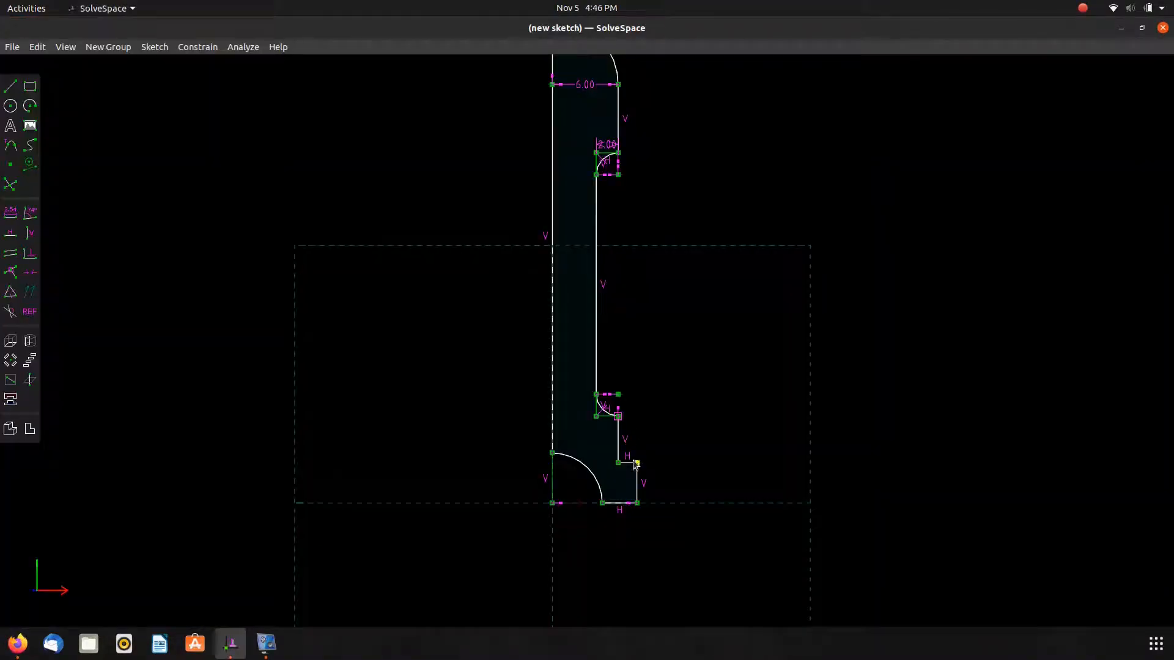
key("alt+Tab")
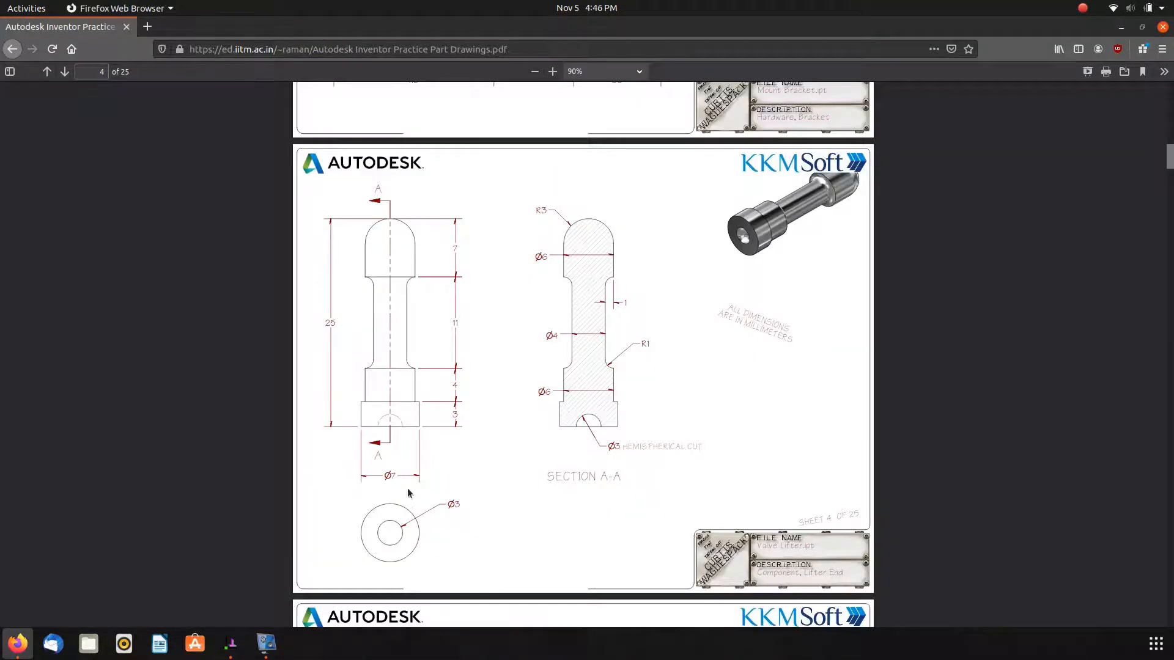
key("alt+Tab")
left_click(637, 463)
left_click(552, 431)
type("d")
type("7")
key("Return")
left_click_drag(591, 465, 604, 539)
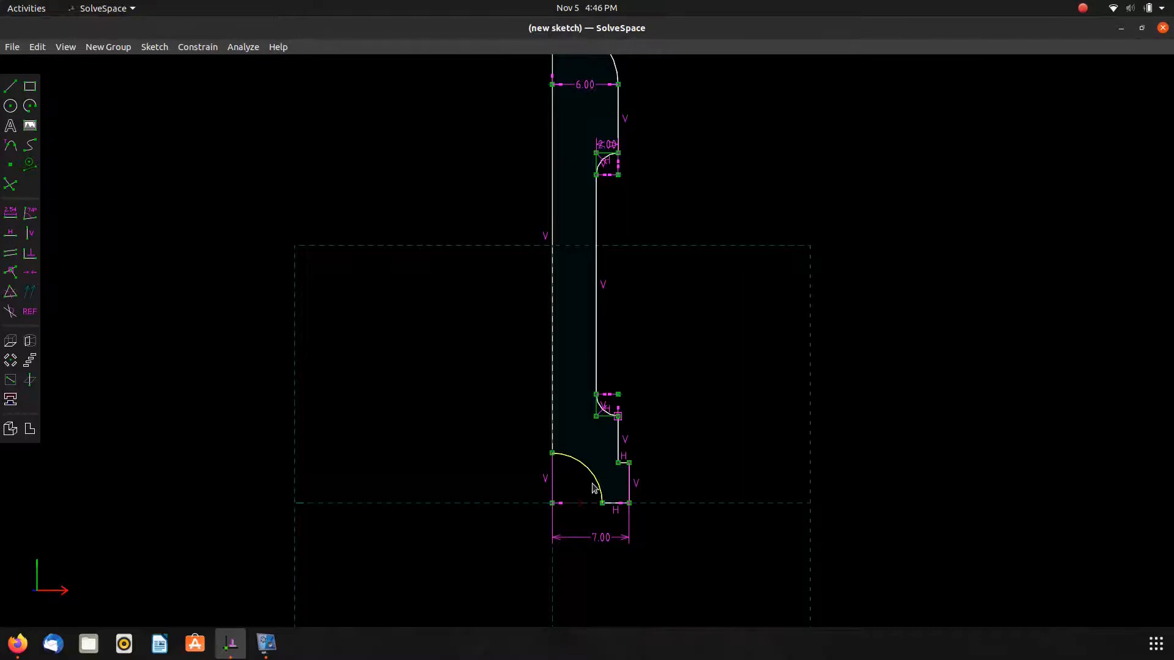
Set the hemispherical cut arc's diameter to 3 and move its label aside.
key("alt+Tab")
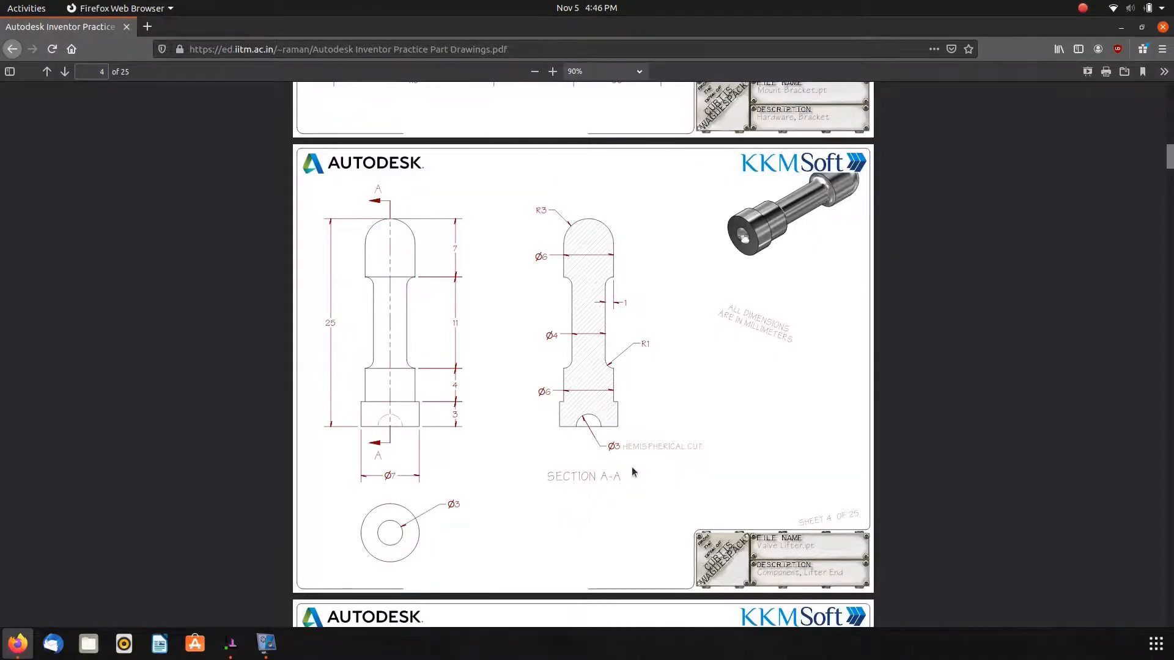
key("alt")
key("alt")
key("alt+Tab")
type("3")
key("Return")
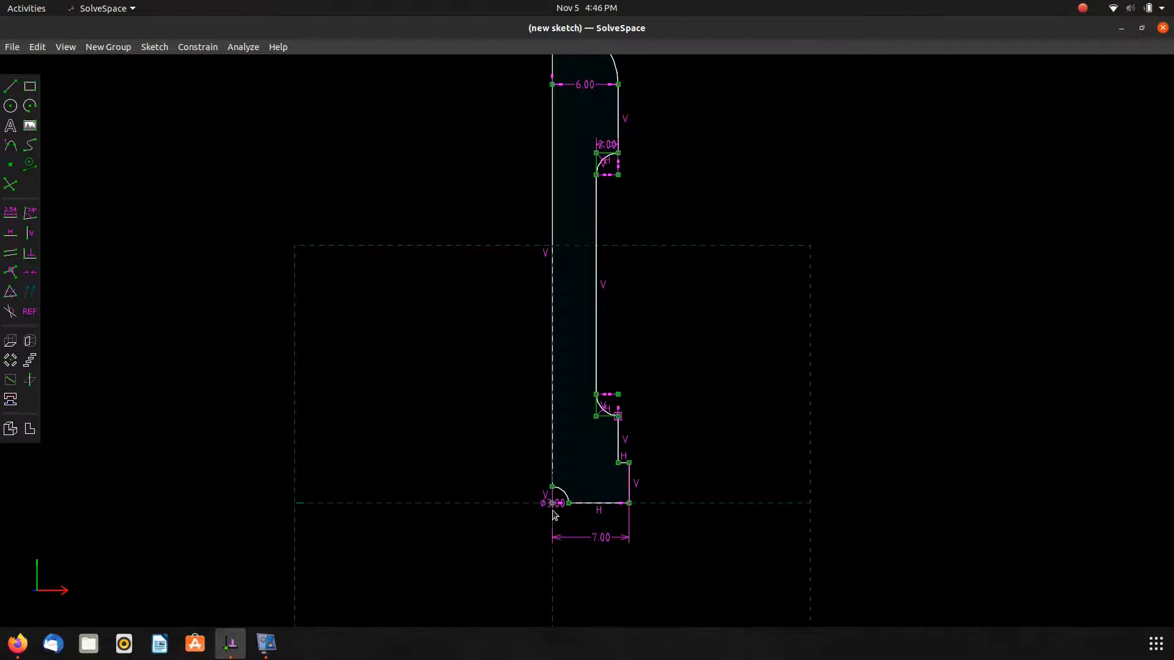
scroll(561, 512, "up", 5)
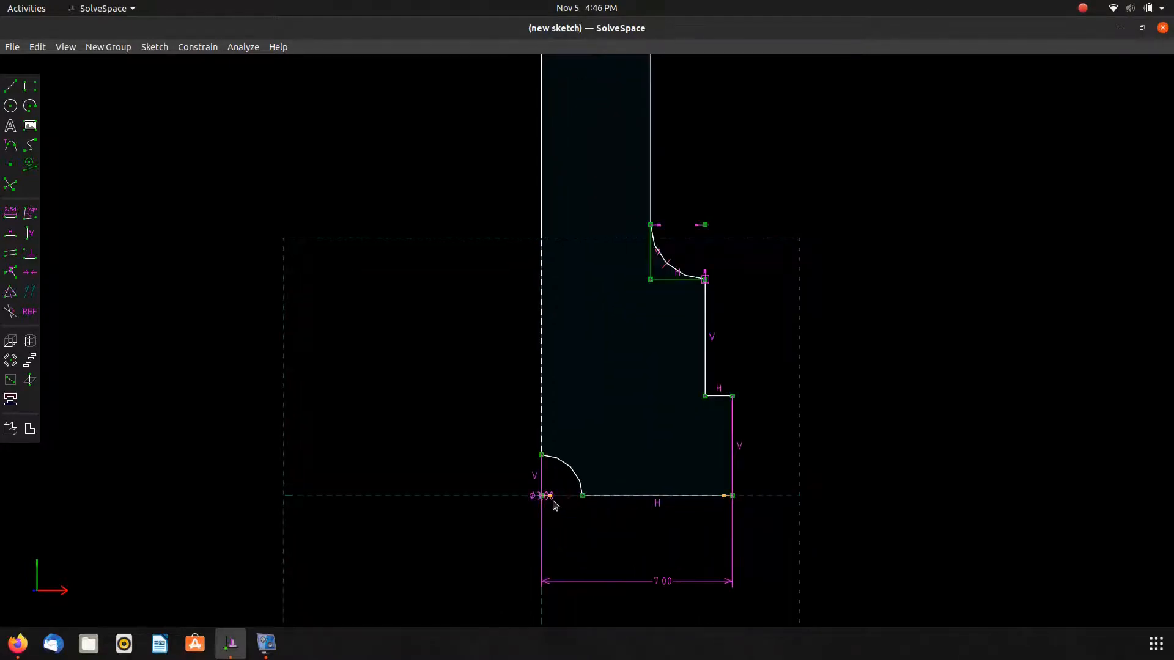
left_click_drag(550, 511, 396, 549)
Dimension the base's right vertical edge height as 3.
key("alt+Tab")
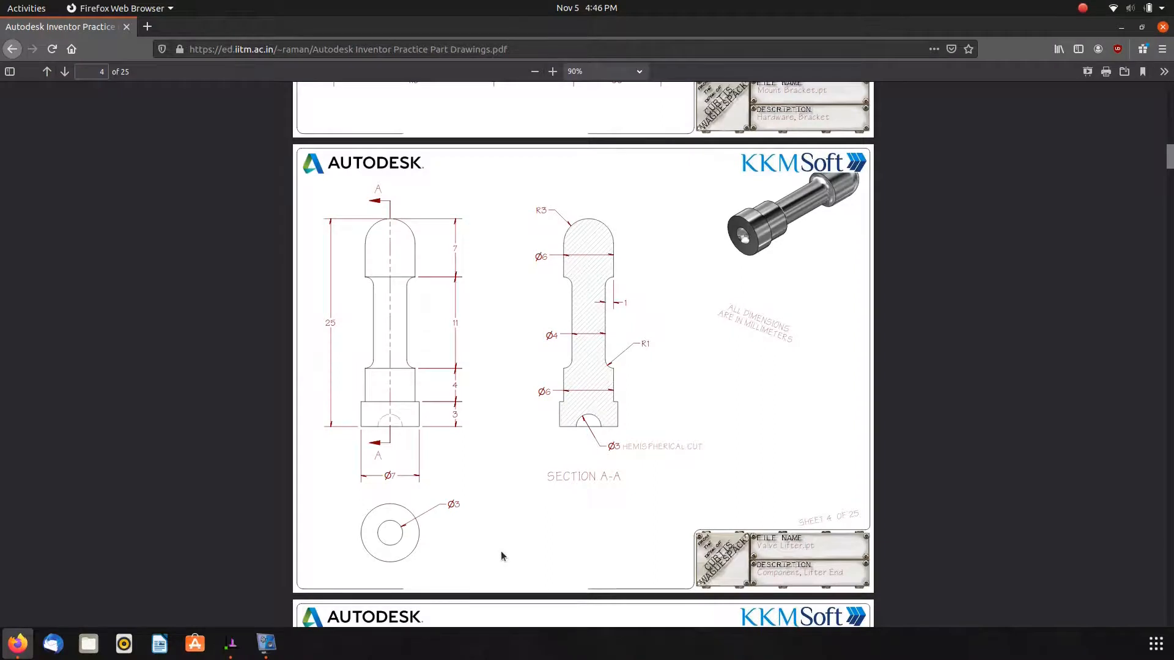
key("alt+Tab")
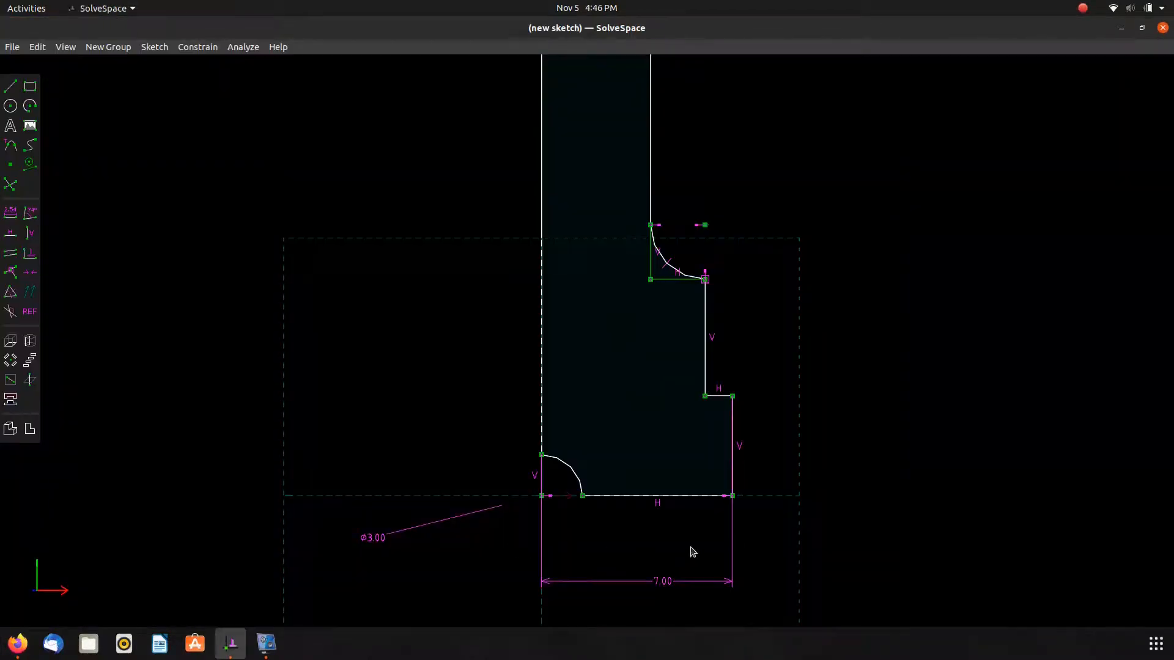
scroll(754, 480, "down", 2)
scroll(752, 359, "down", 5)
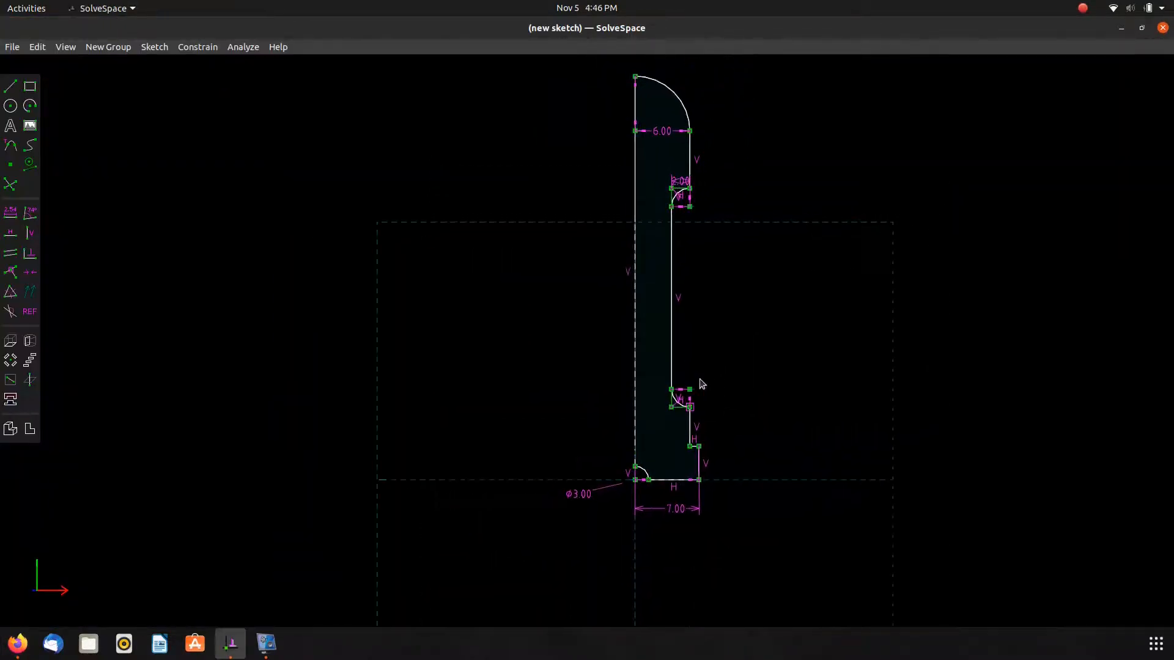
key("alt+Tab")
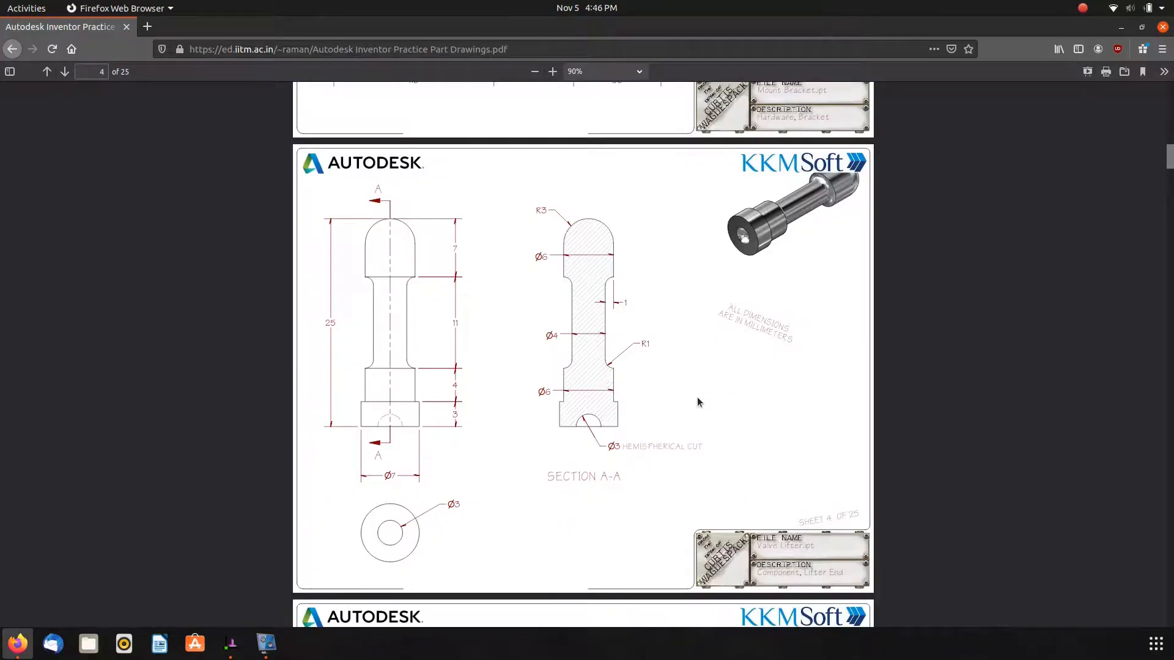
key("alt+Tab")
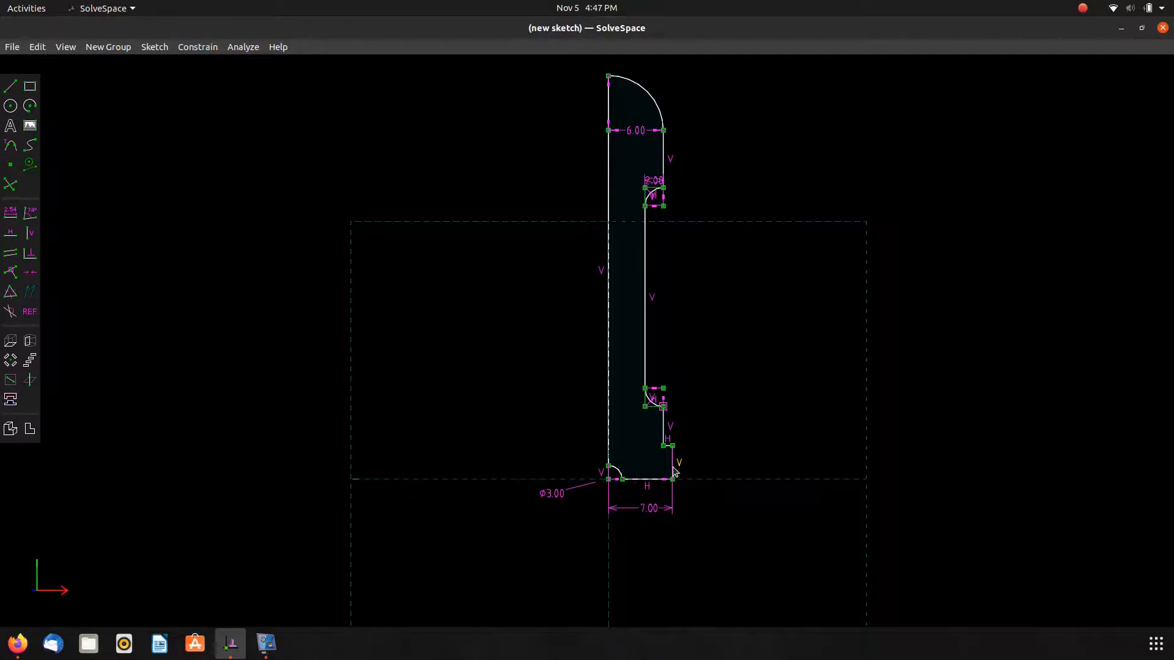
scroll(672, 471, "up", 6)
key("d")
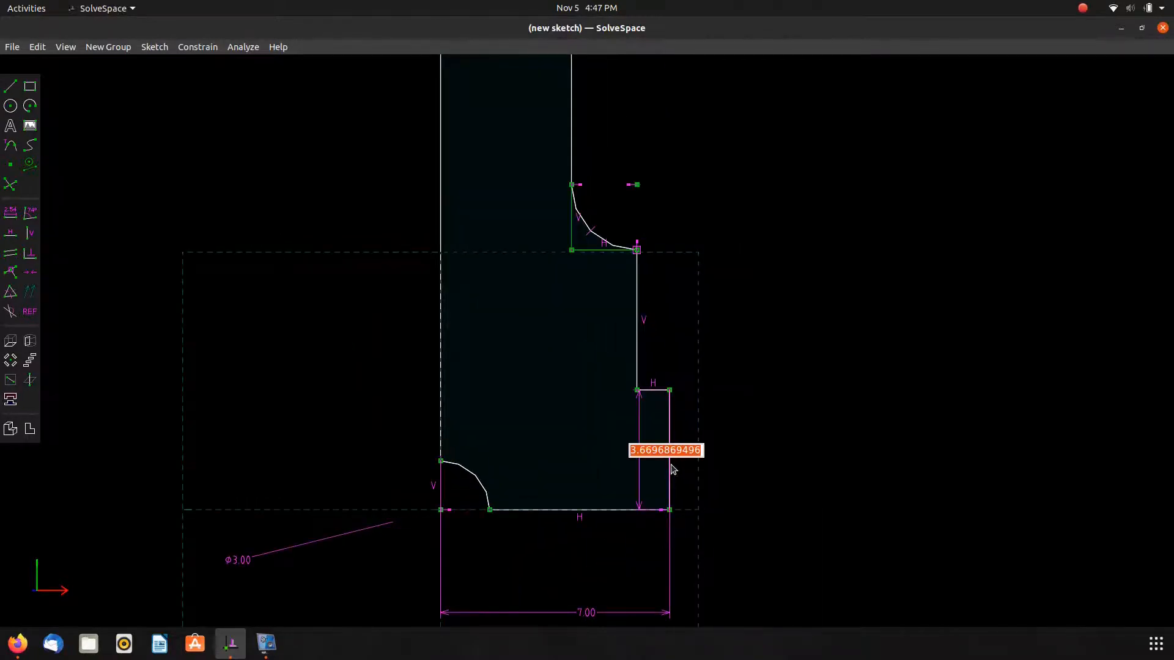
key("alt+Tab")
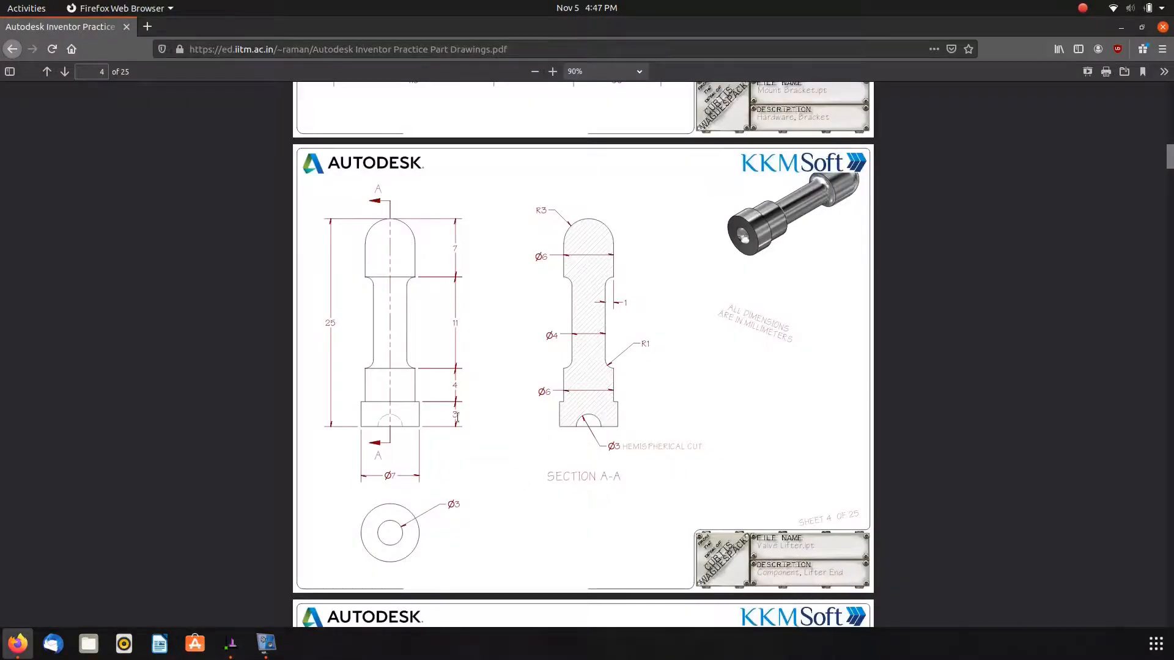
key("alt+Tab")
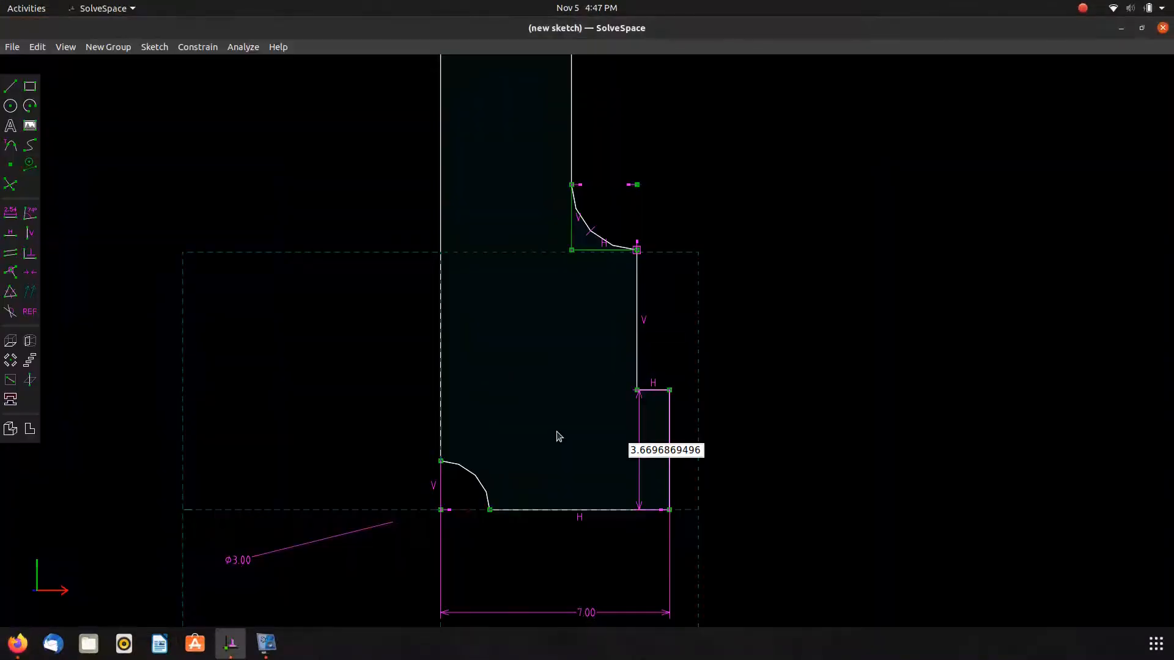
type("3.0")
key("BackSpace")
key("BackSpace")
key("BackSpace")
key("BackSpace")
key("BackSpace")
key("BackSpace")
key("BackSpace")
key("BackSpace")
key("BackSpace")
key("BackSpace")
key("BackSpace")
key("BackSpace")
key("BackSpace")
key("BackSpace")
key("BackSpace")
key("Return")
Dimension the vertical edge above the base as 4 and move its label aside.
key("alt+Tab")
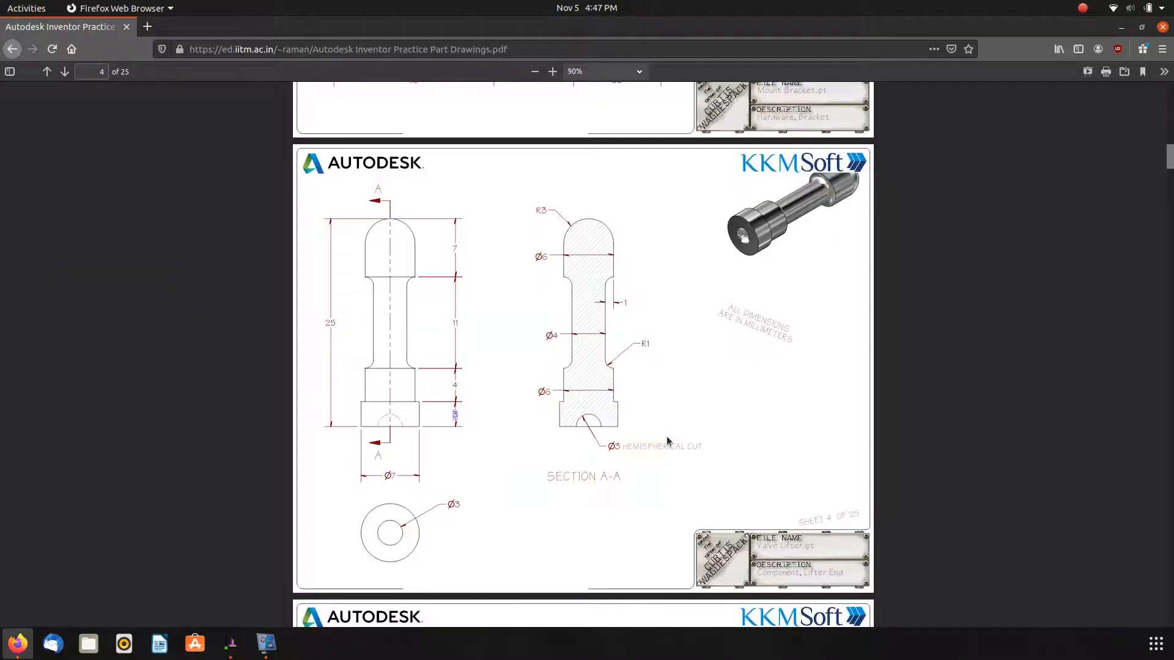
key("alt+Tab")
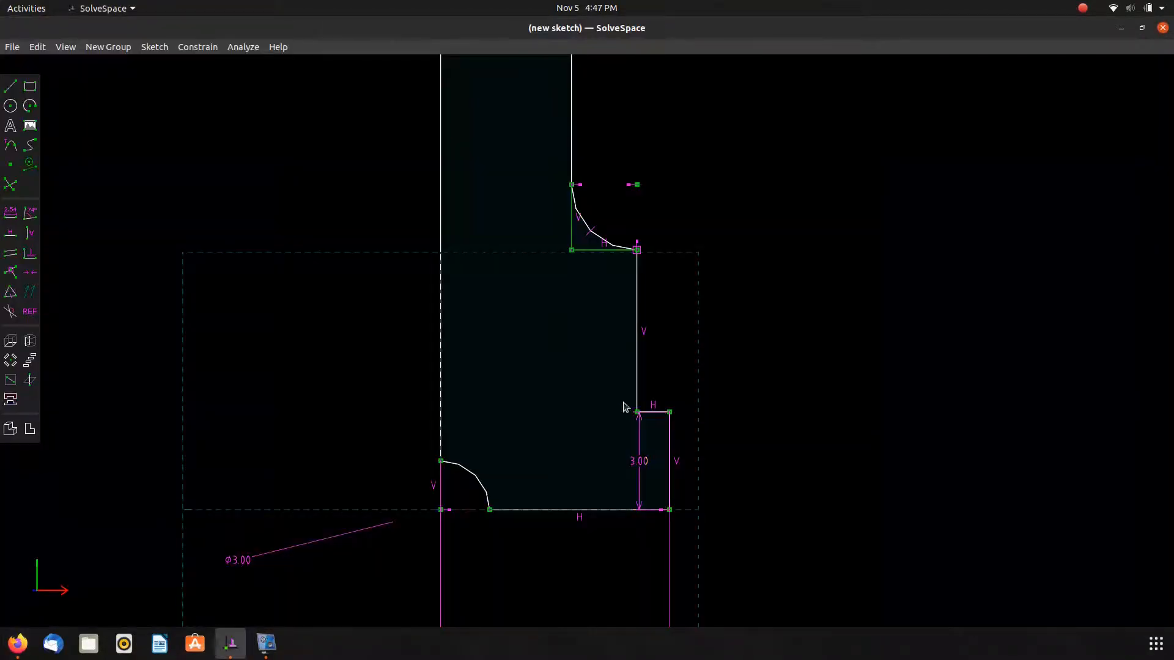
left_click(634, 364)
type("d4")
key("Return")
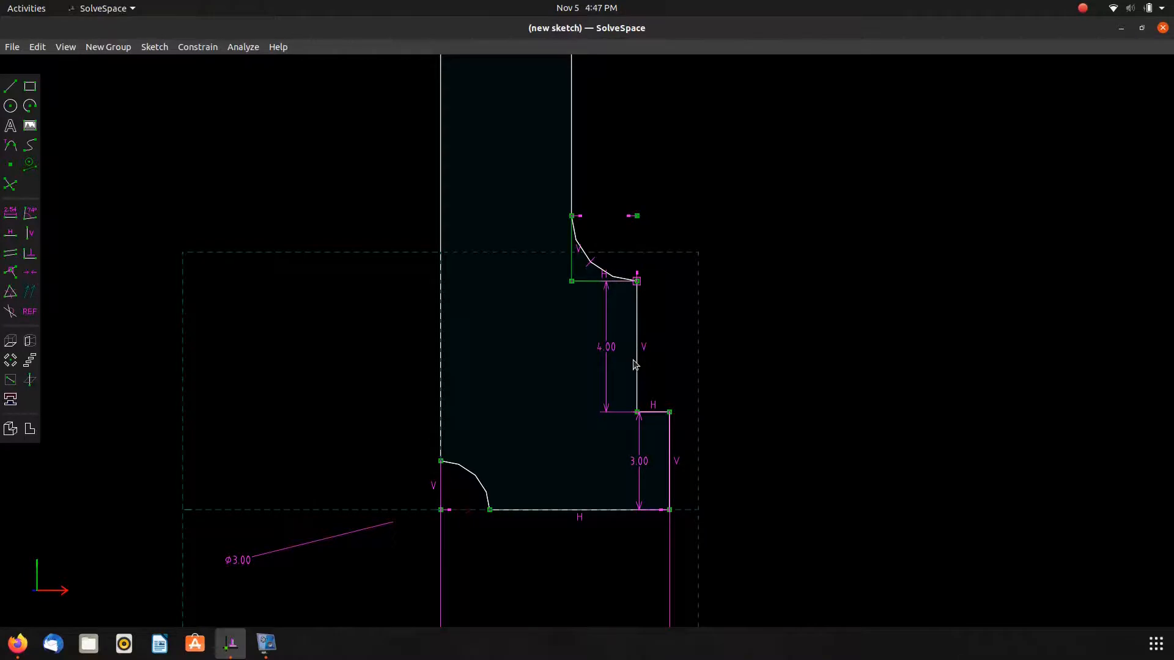
left_click_drag(606, 346, 788, 366)
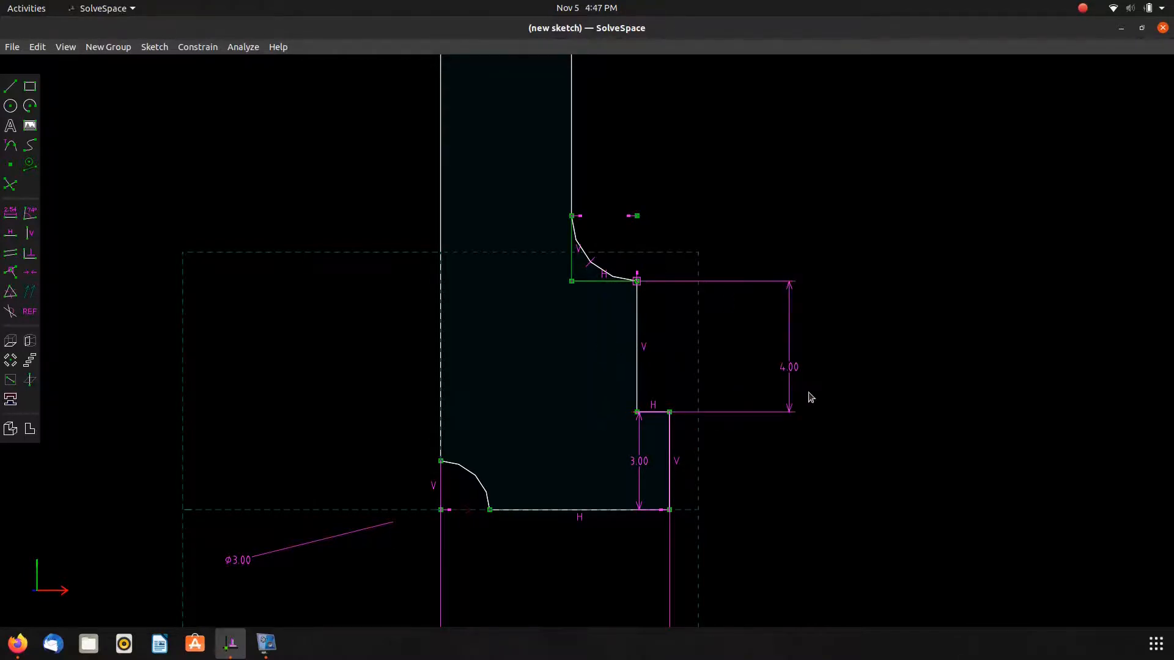
Dimension the neck's vertical length between the two neck arcs as 11.
key("alt+Tab")
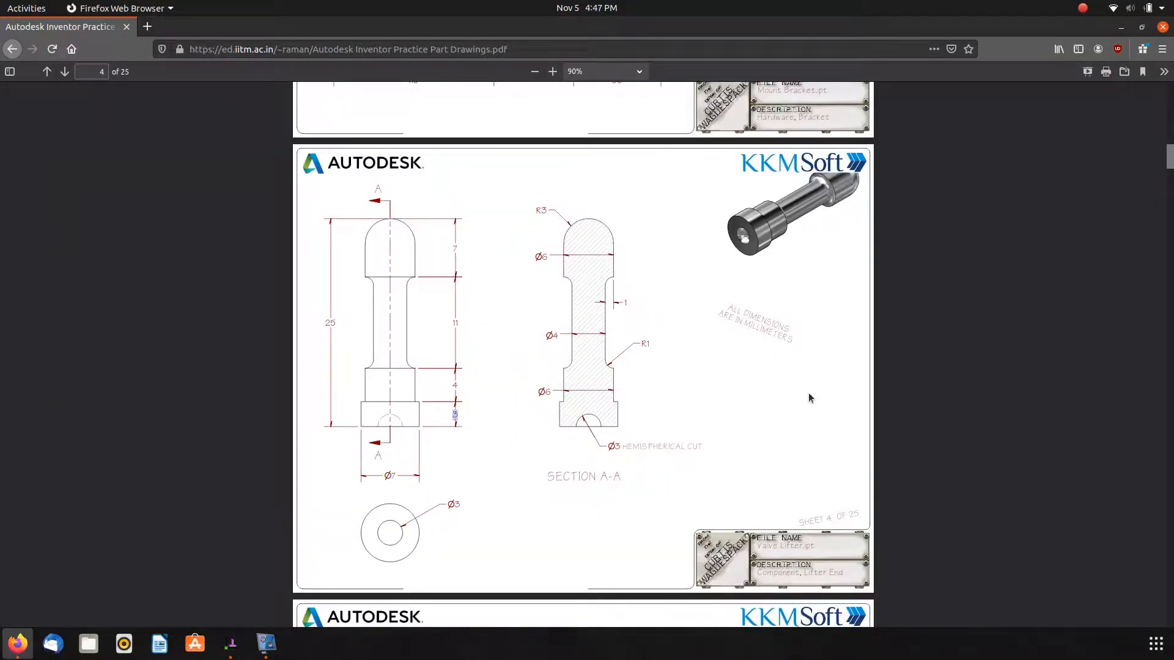
key("alt+Tab")
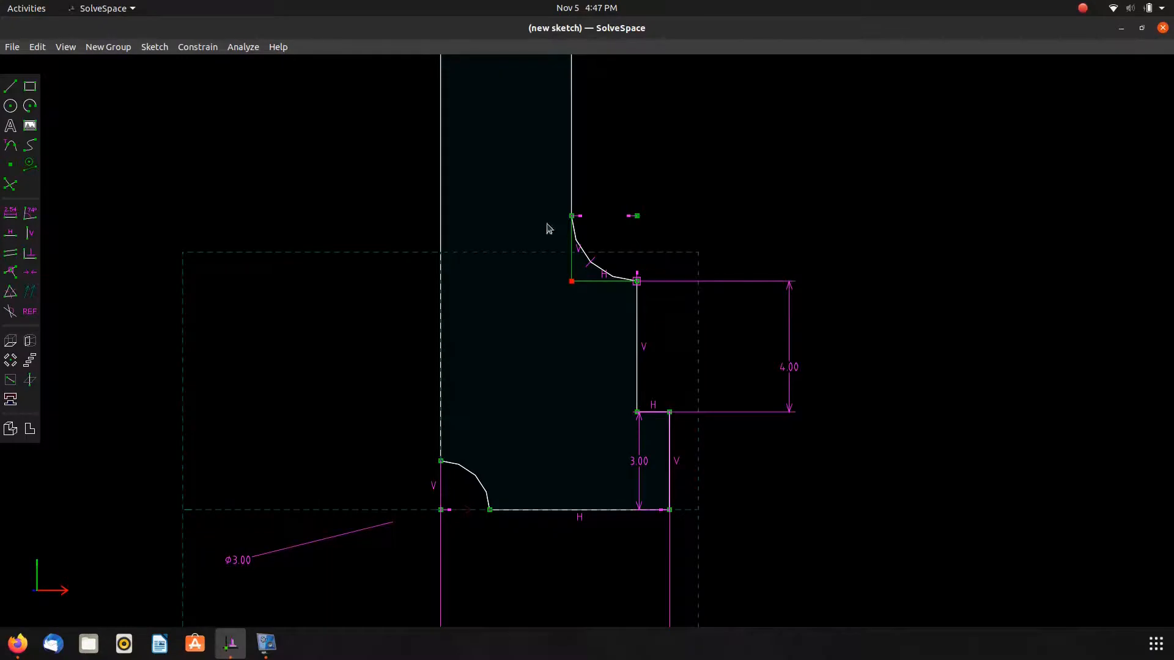
middle_click_drag(548, 229, 556, 534)
scroll(558, 516, "down", 3)
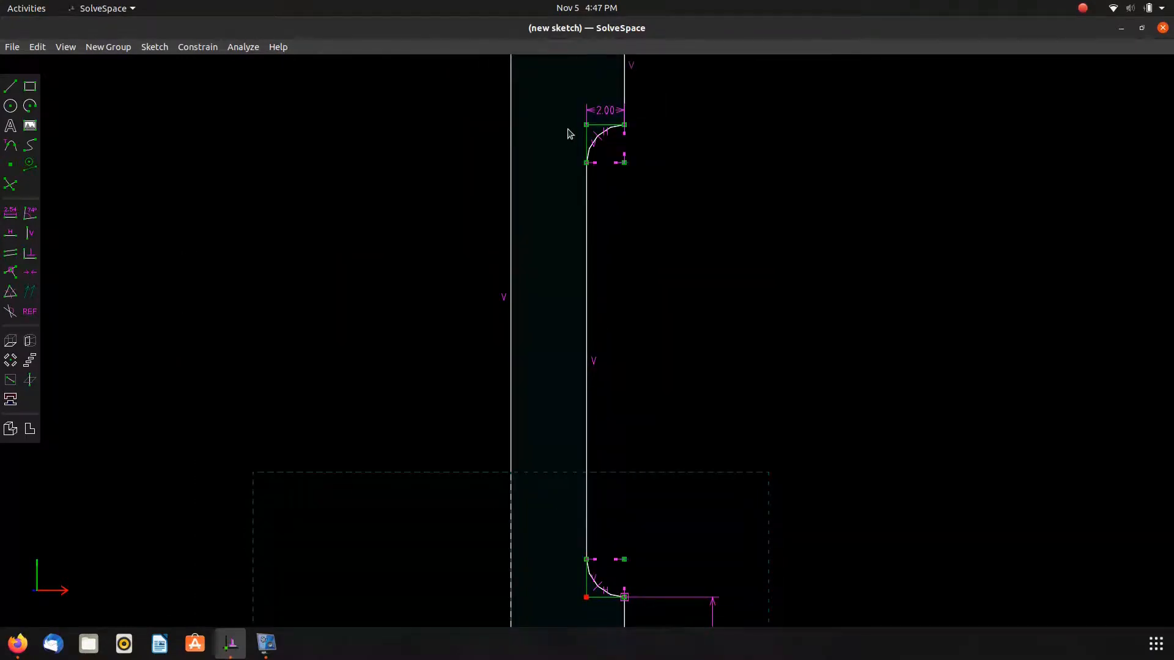
type("d")
type("11")
key("Return")
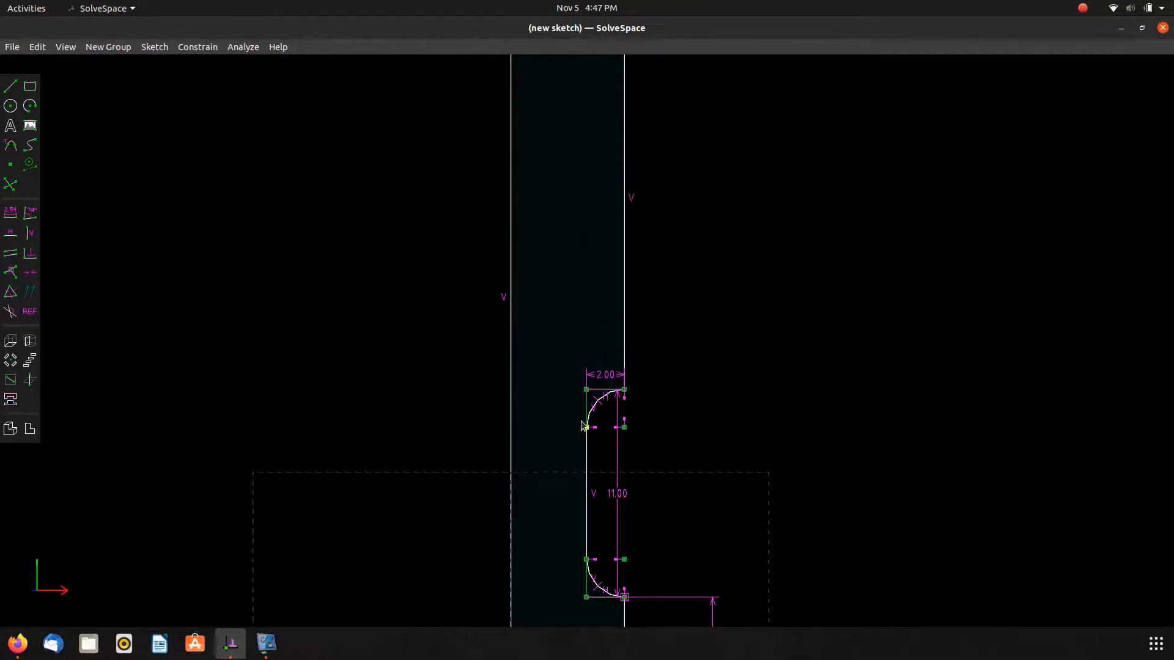
left_click_drag(619, 493, 713, 492)
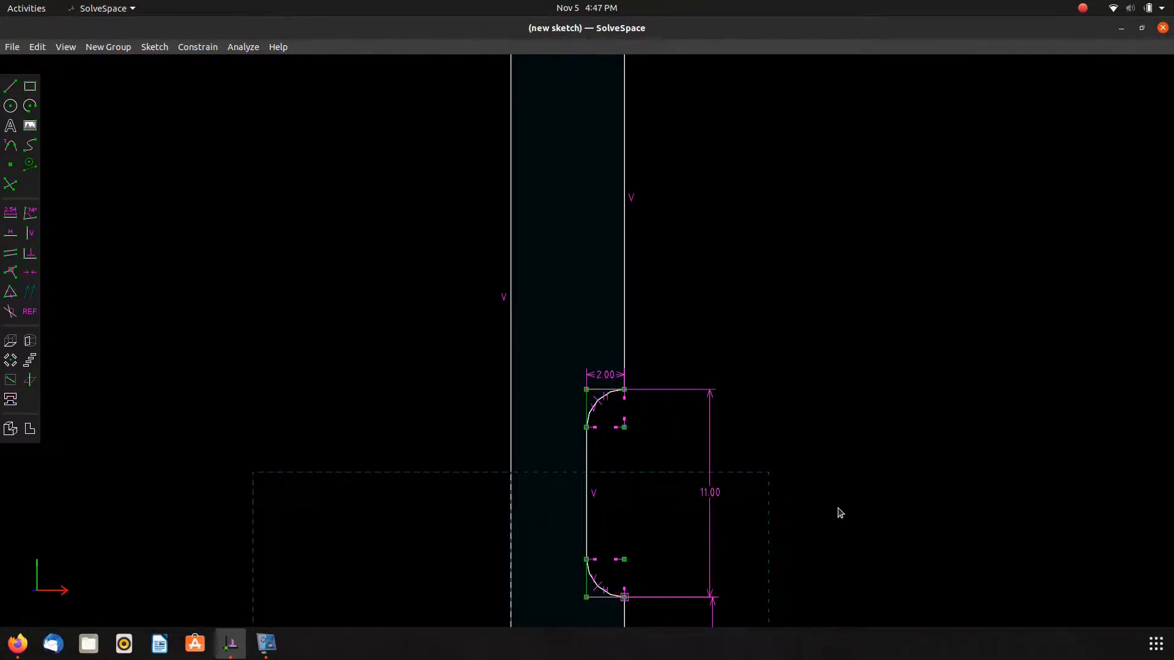
Compare the sketch against the section dimensions on the reference drawing.
key("alt+Tab")
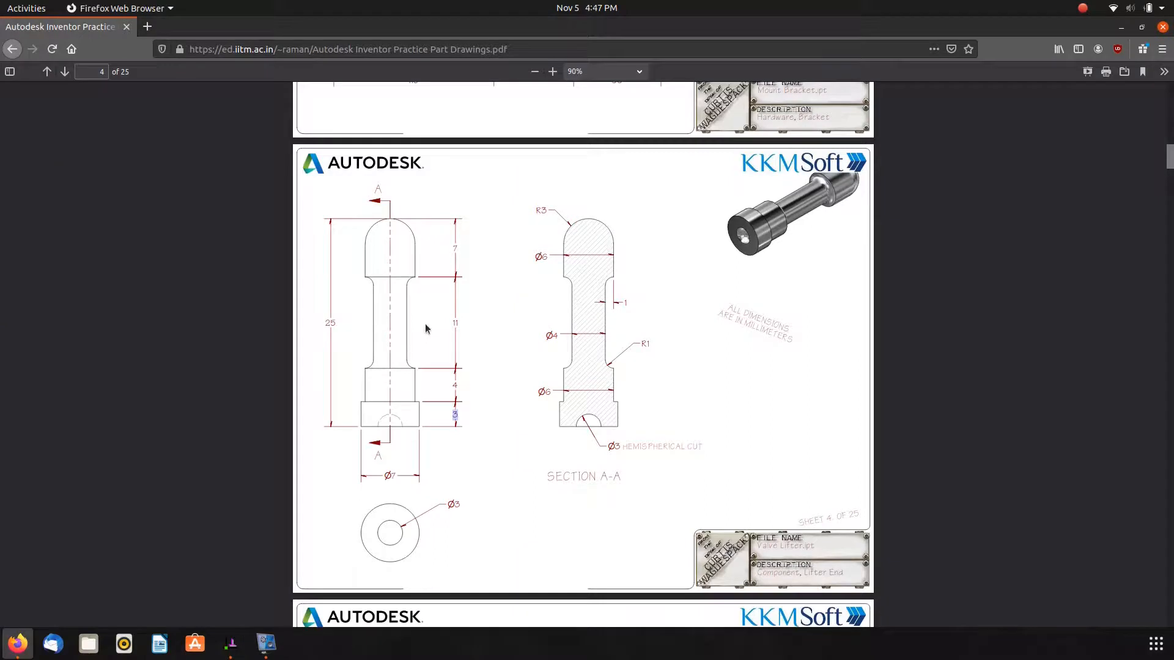
key("alt+Tab")
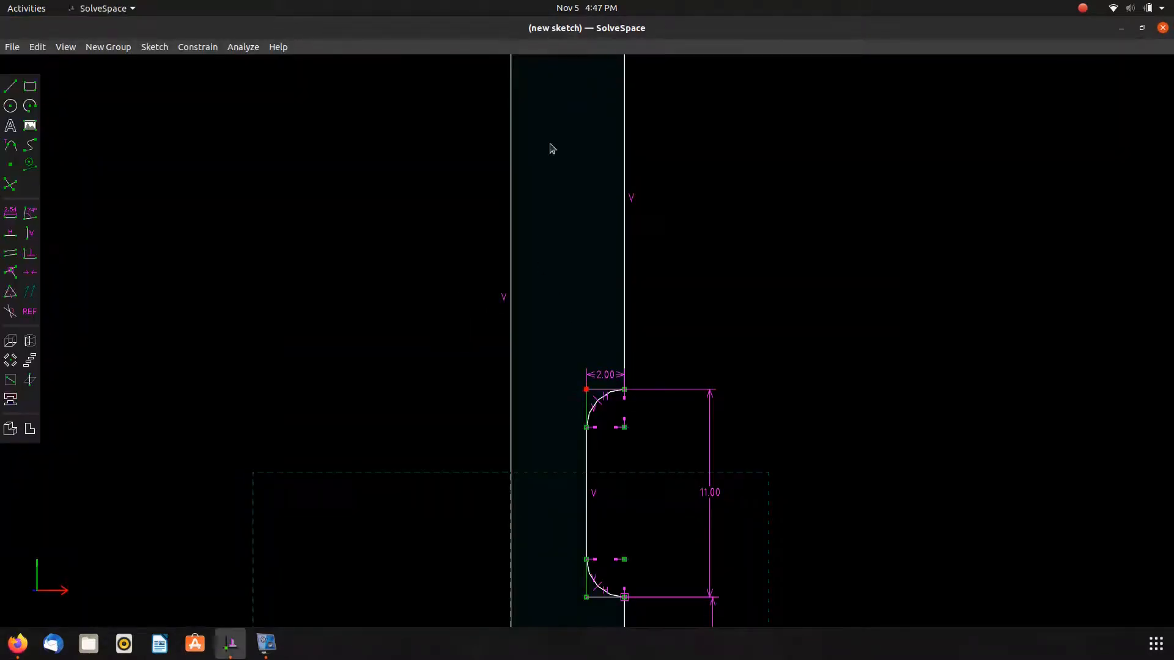
right_click_drag(552, 148, 554, 350)
key("alt+Tab")
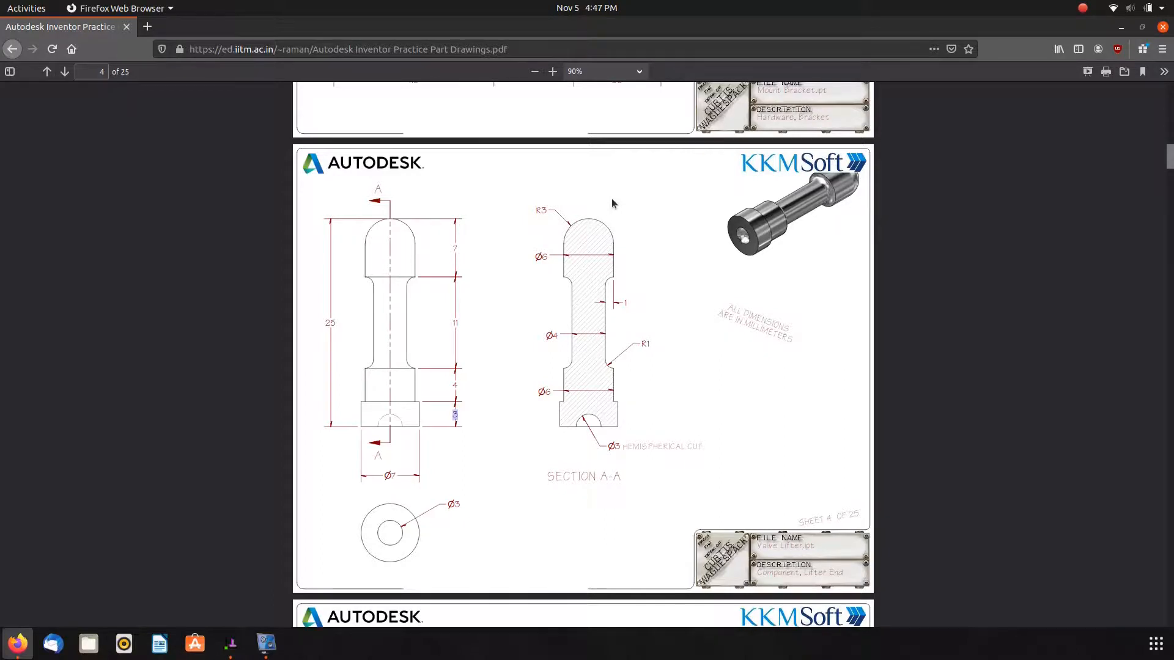
key("alt+Tab")
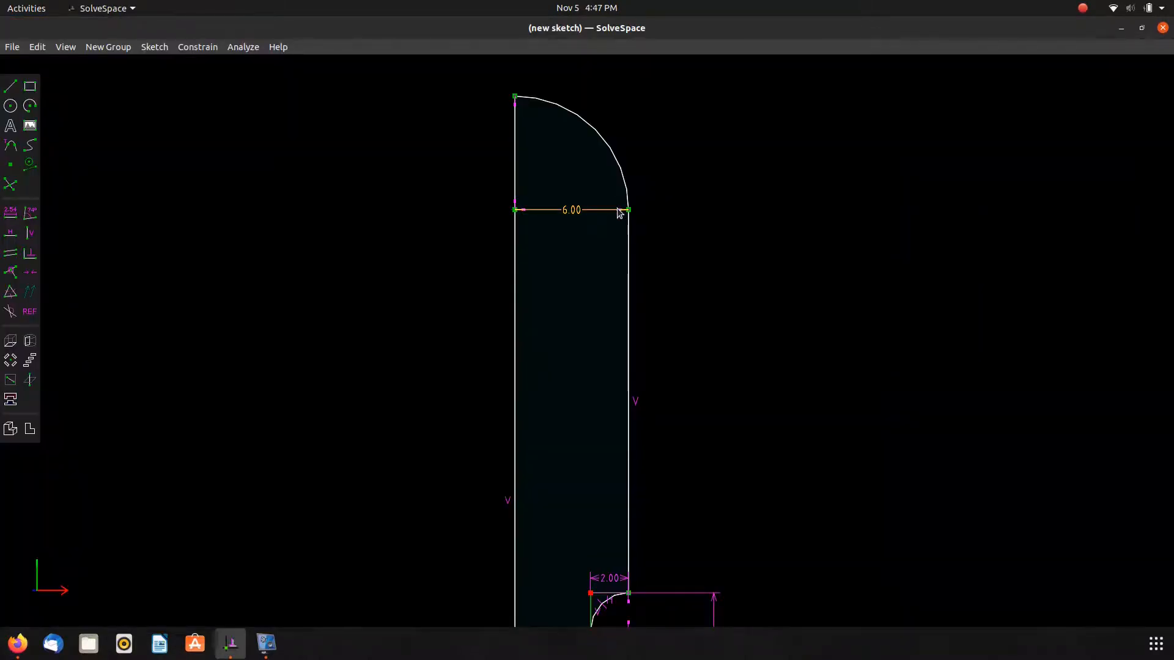
Dimension the head's height from its top point to the neck shoulder as 7.
left_click(515, 96)
scroll(602, 600, "up", 7)
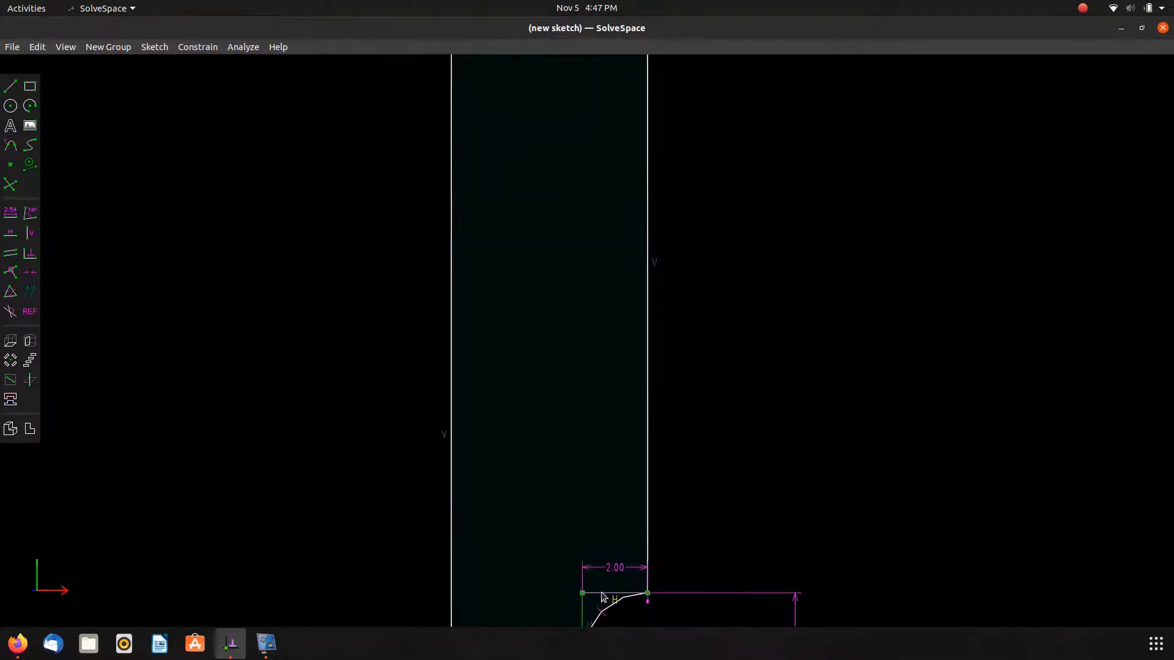
scroll(598, 605, "up", 5)
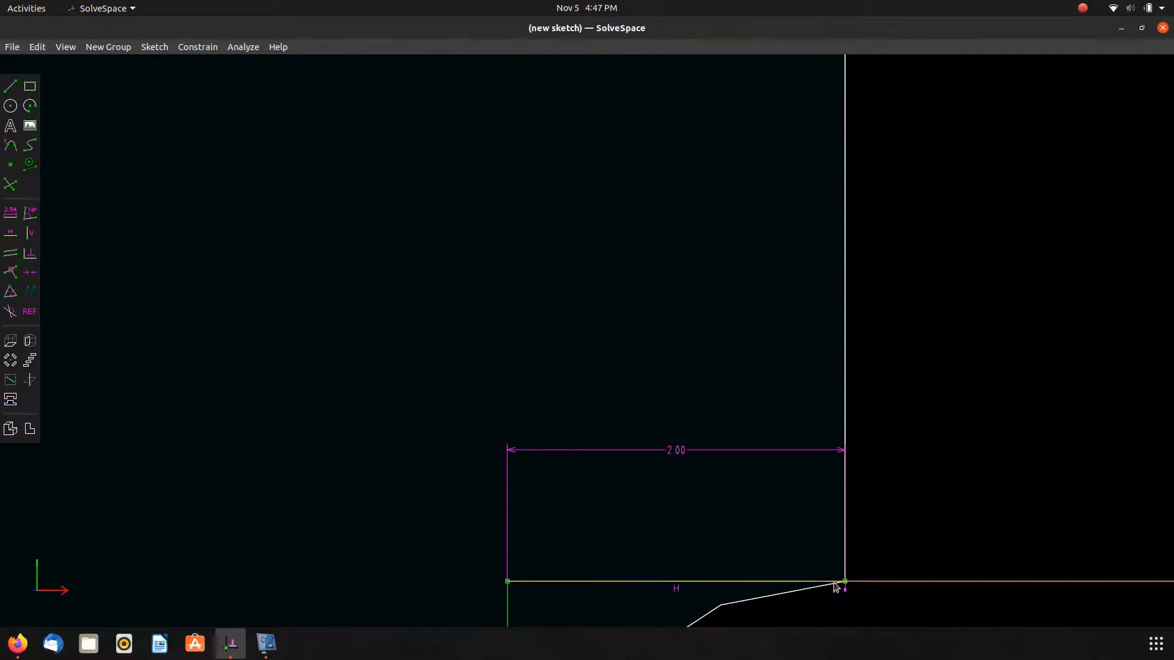
scroll(1016, 580, "down", 10)
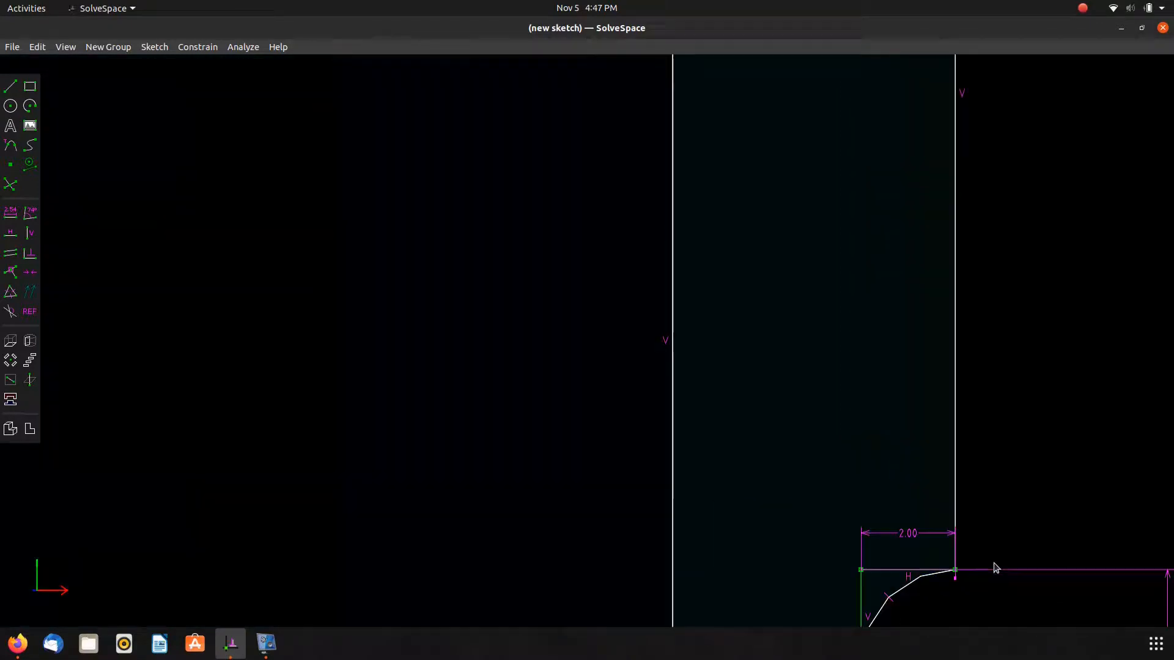
left_click_drag(863, 493, 618, 489)
scroll(758, 404, "up", 5)
scroll(758, 403, "up", 4)
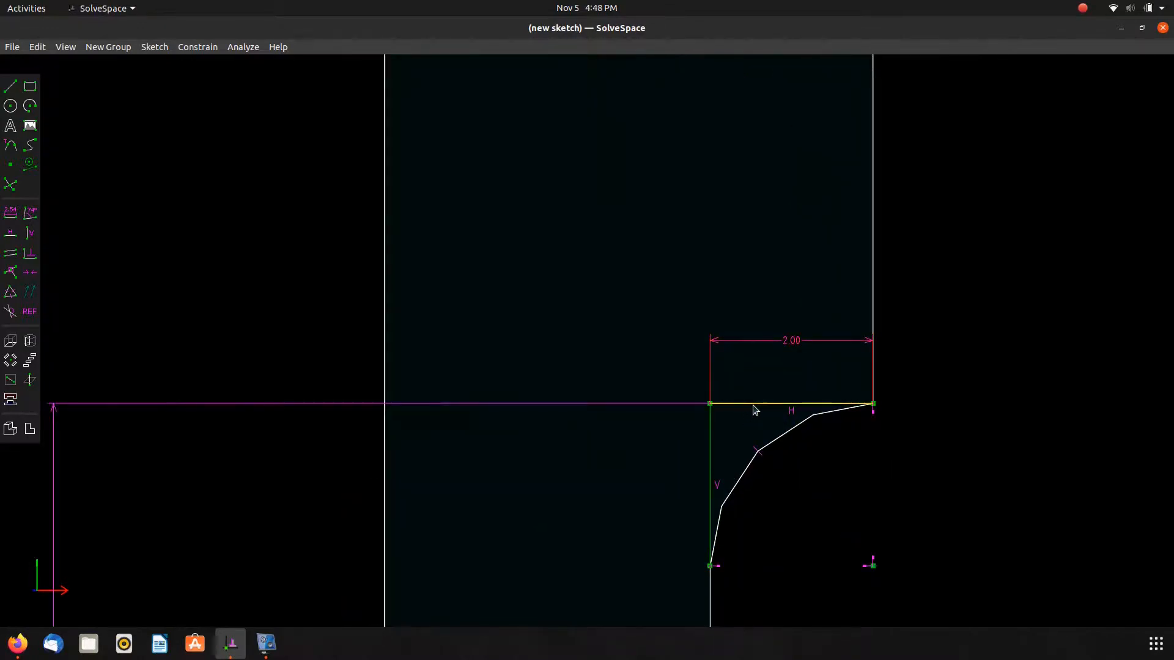
scroll(755, 409, "down", 8)
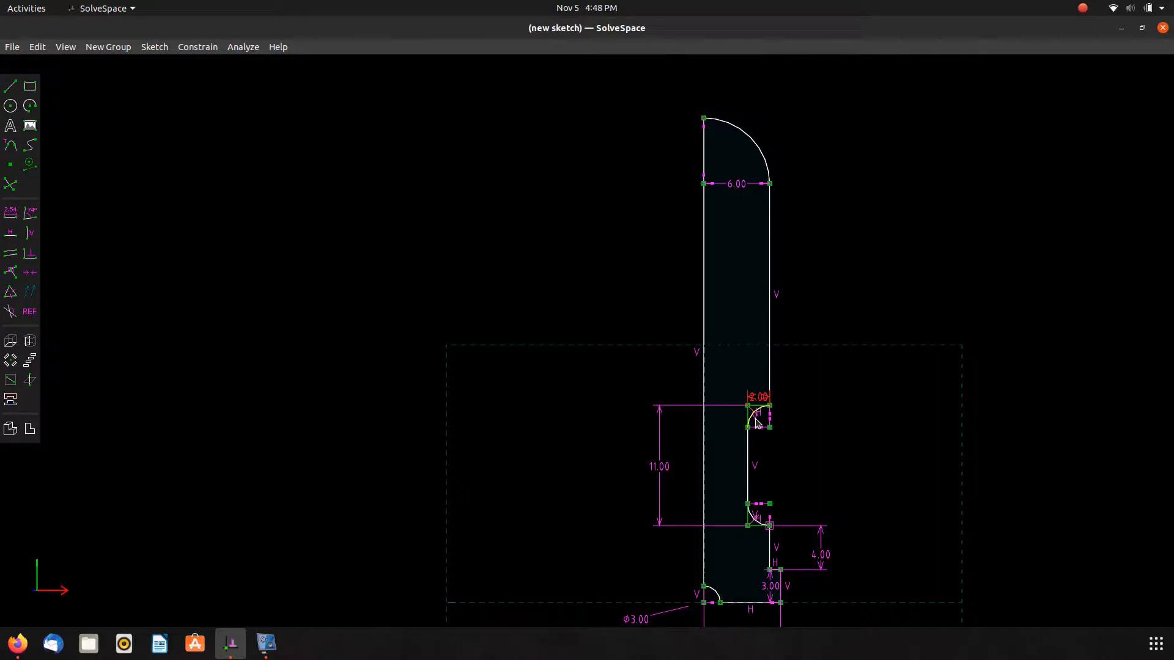
scroll(757, 422, "up", 7)
scroll(795, 354, "down", 3)
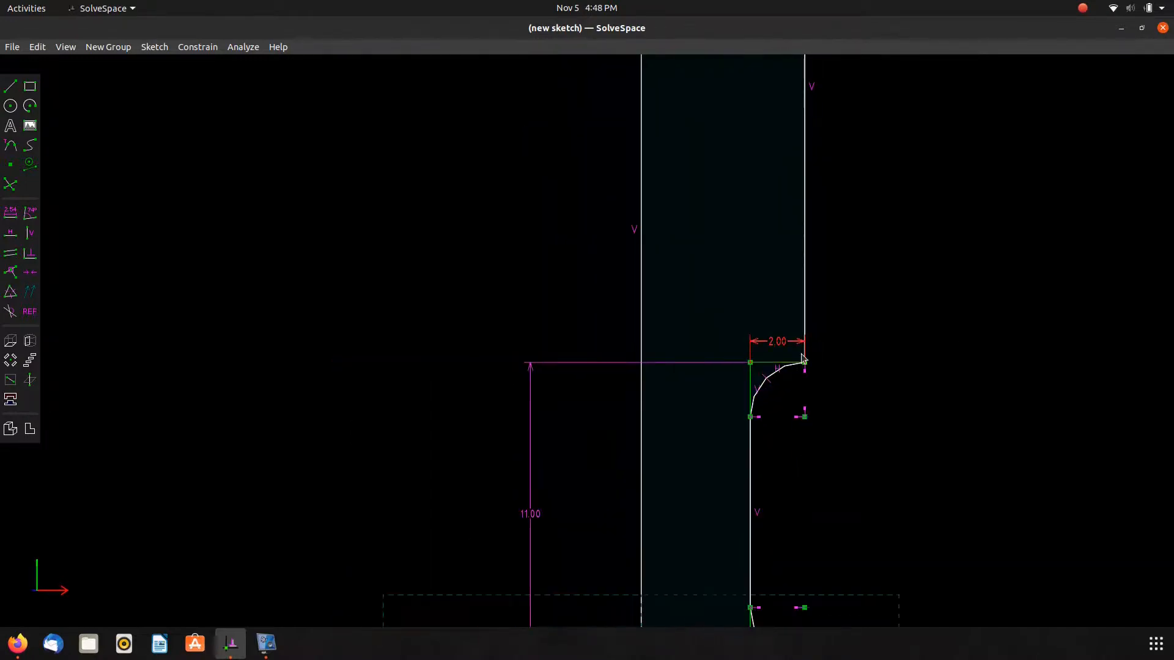
left_click(803, 359)
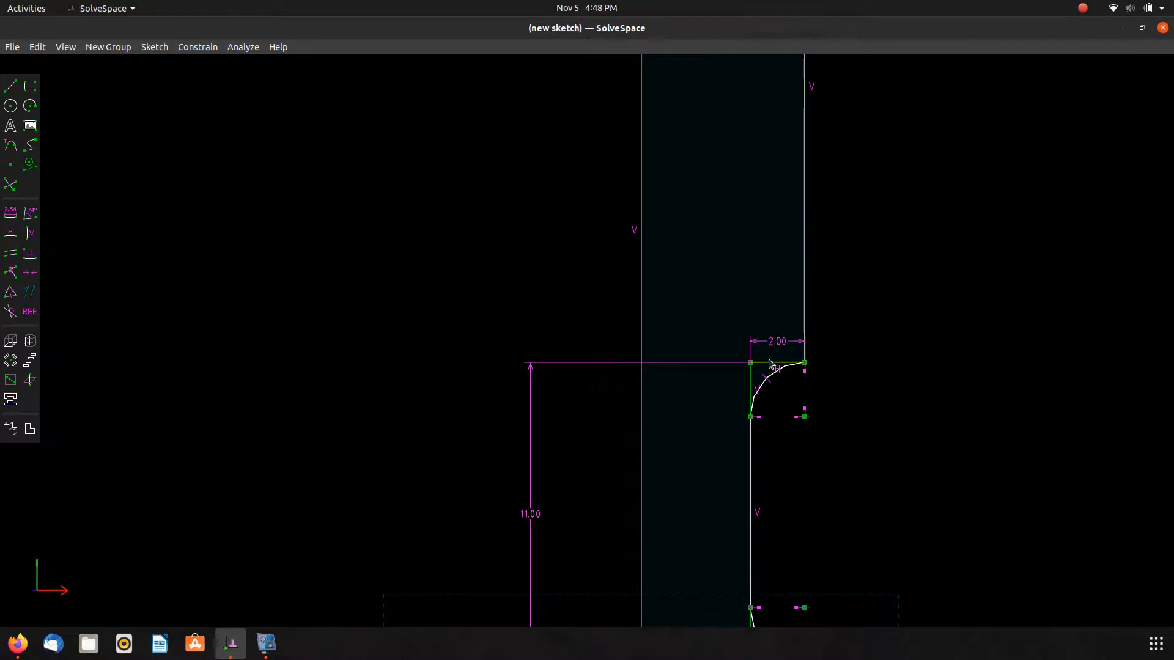
right_click_drag(624, 268, 584, 631)
right_click_drag(488, 333, 488, 590)
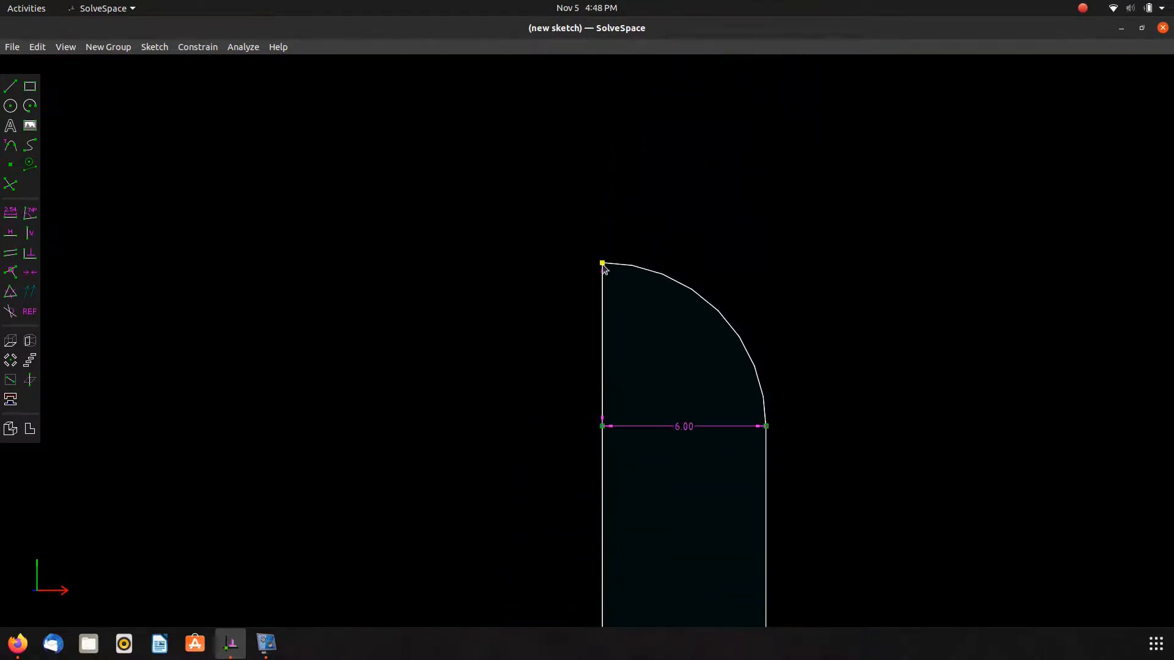
key("d")
scroll(588, 310, "down", 8)
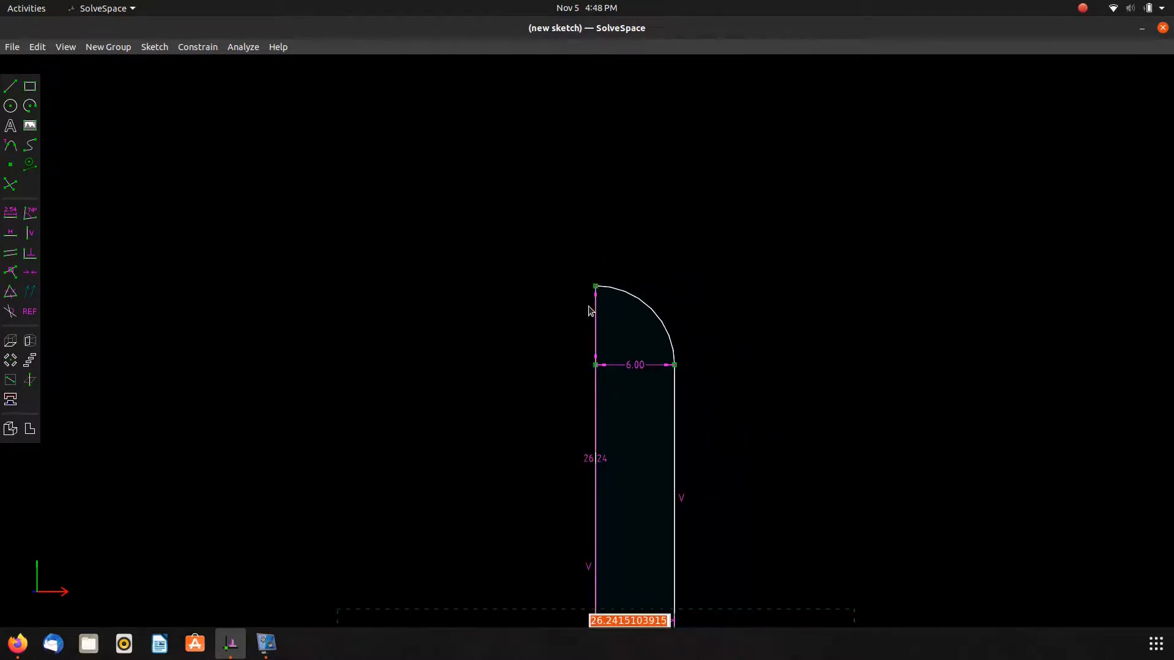
scroll(589, 310, "down", 3)
scroll(656, 456, "up", 5)
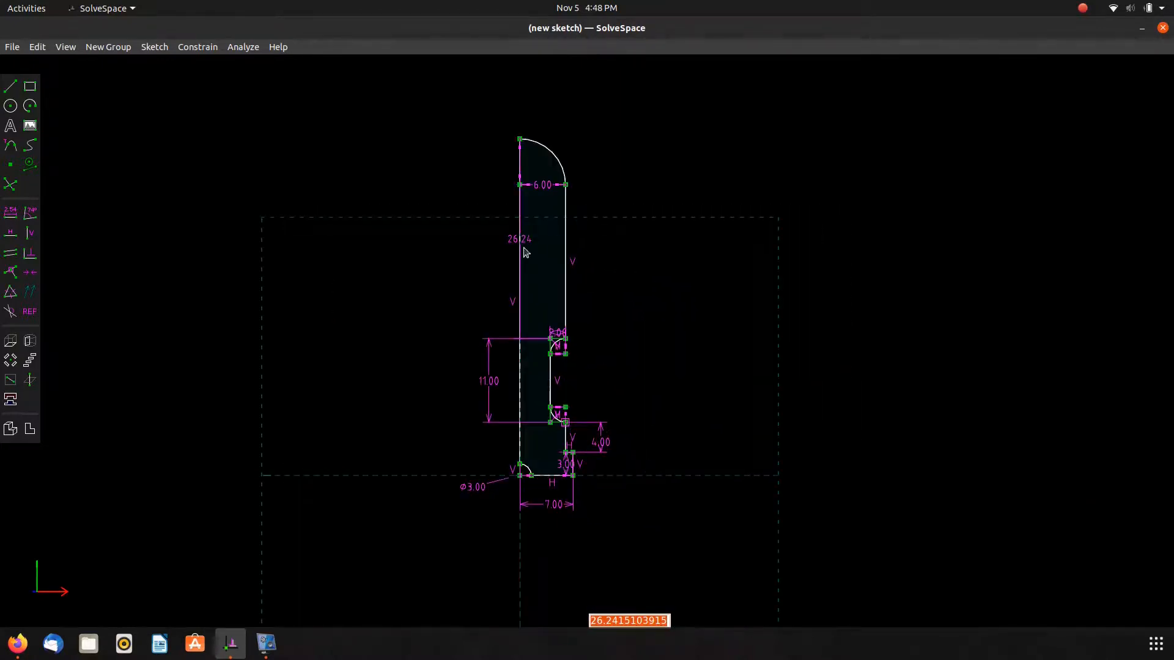
key("alt+Tab")
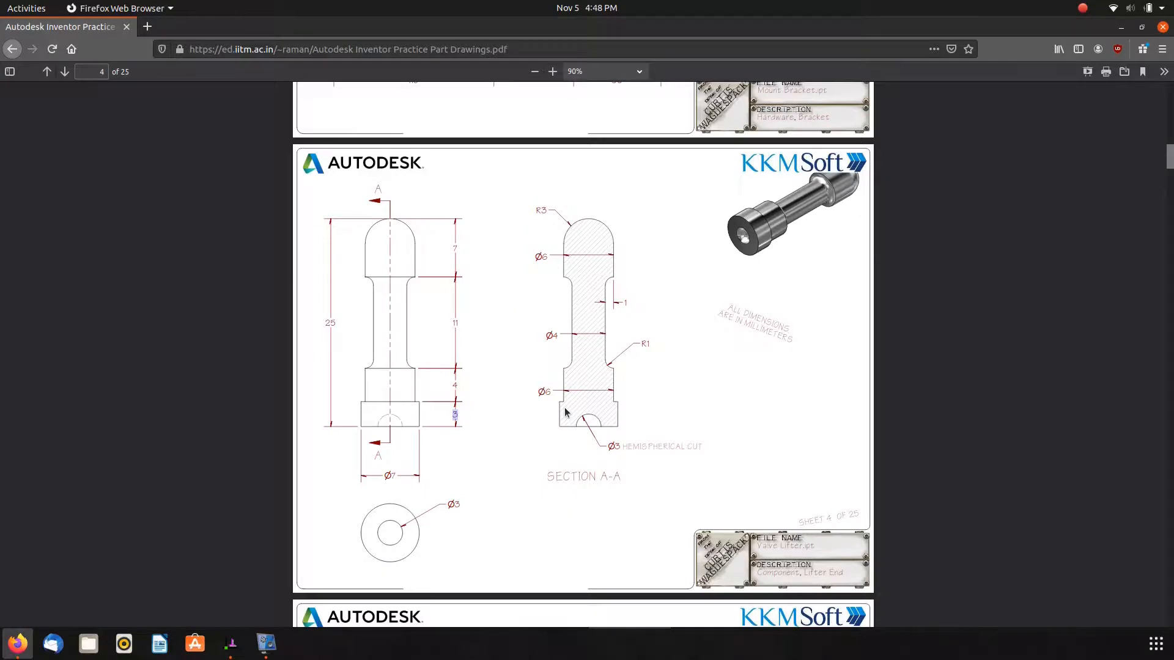
key("alt+Tab")
type("7")
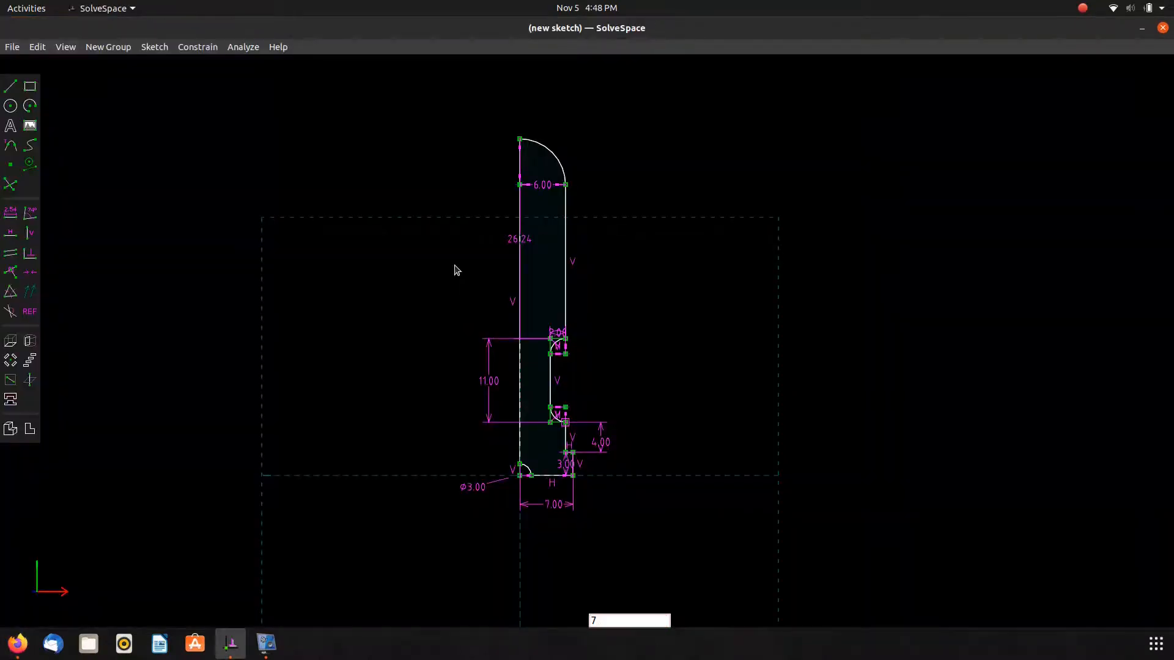
key("Return")
scroll(399, 321, "up", 4)
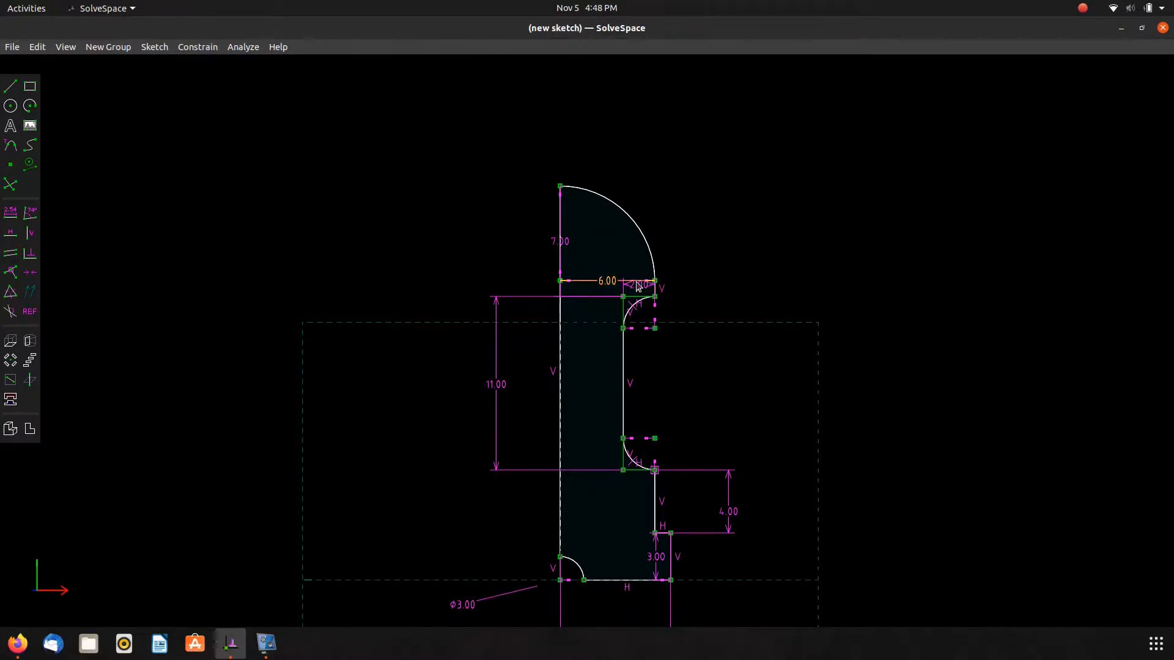
Move the head's 6 width label above the sketch and delete the head's 7 height dimension.
left_click_drag(608, 282, 758, 157)
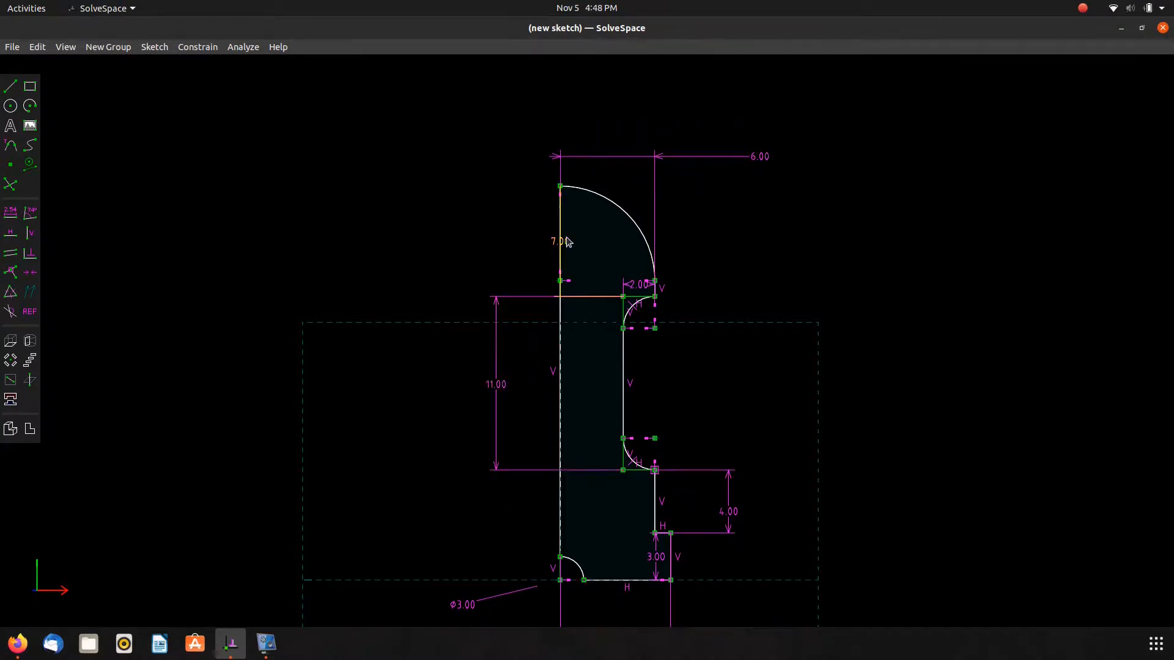
left_click_drag(560, 241, 481, 239)
key("alt+Tab")
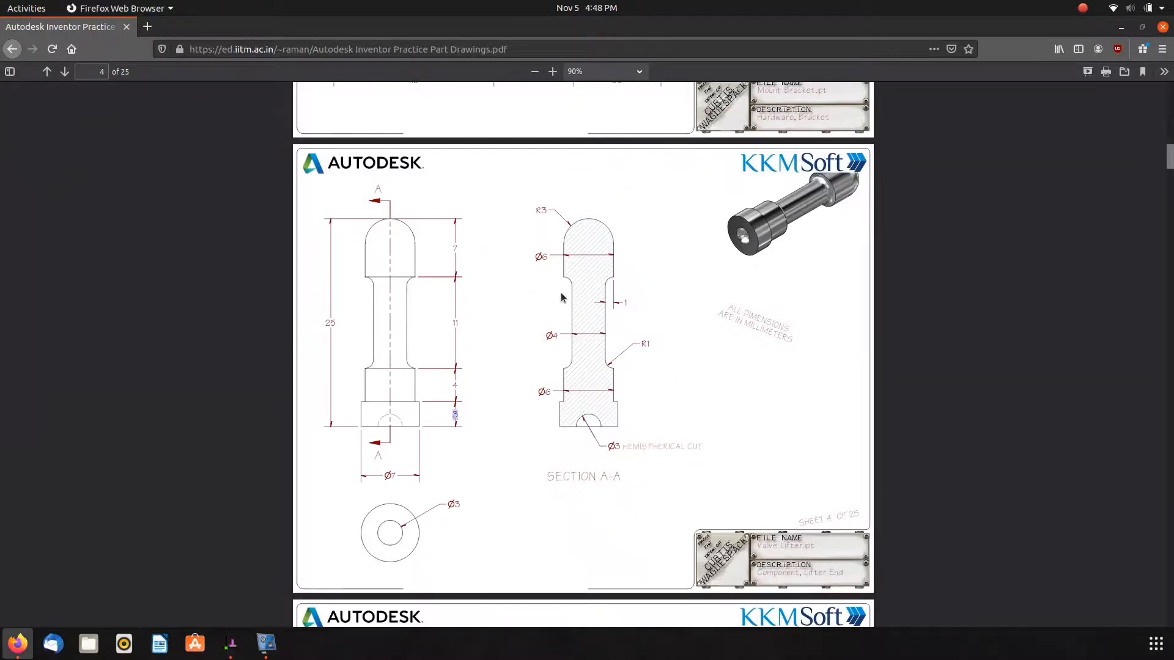
key("alt+Tab")
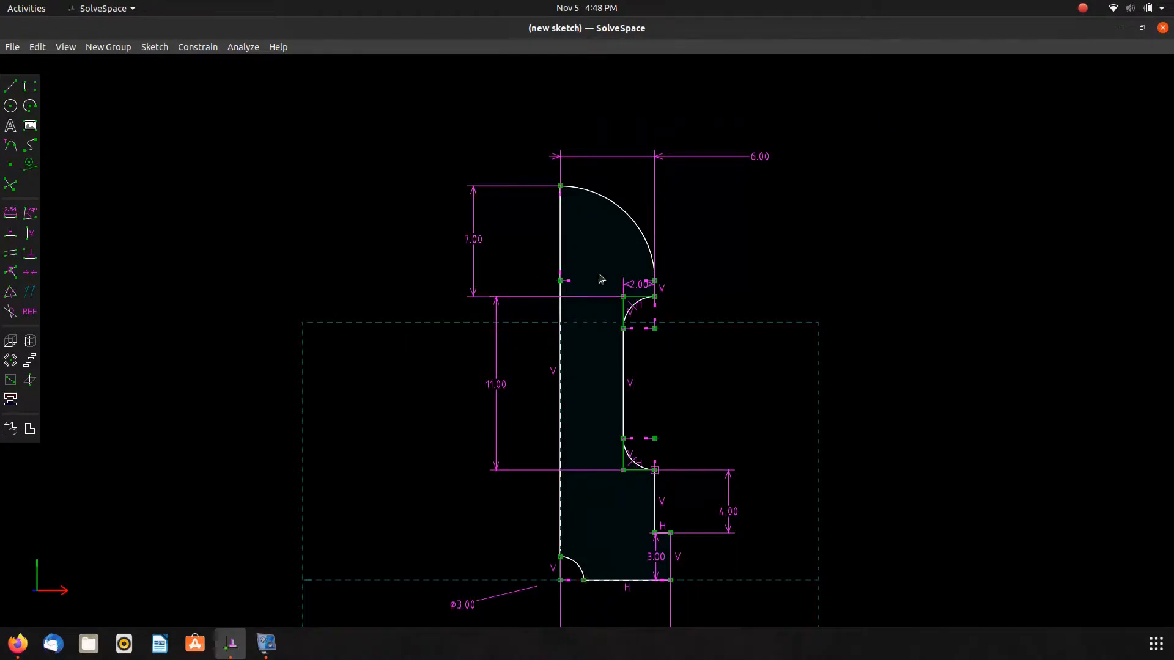
left_click(475, 266)
key("Delete")
Dimension the overall height from the base to the head's top as 25 and move its label aside.
left_click(560, 579)
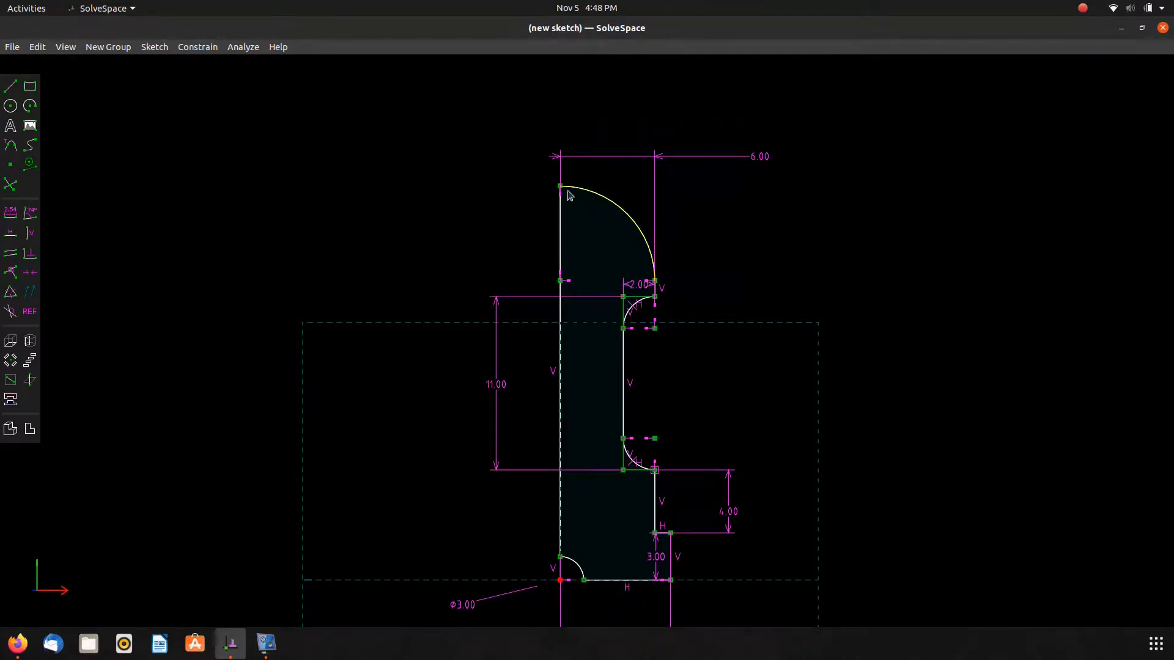
key("d")
key("alt+Tab")
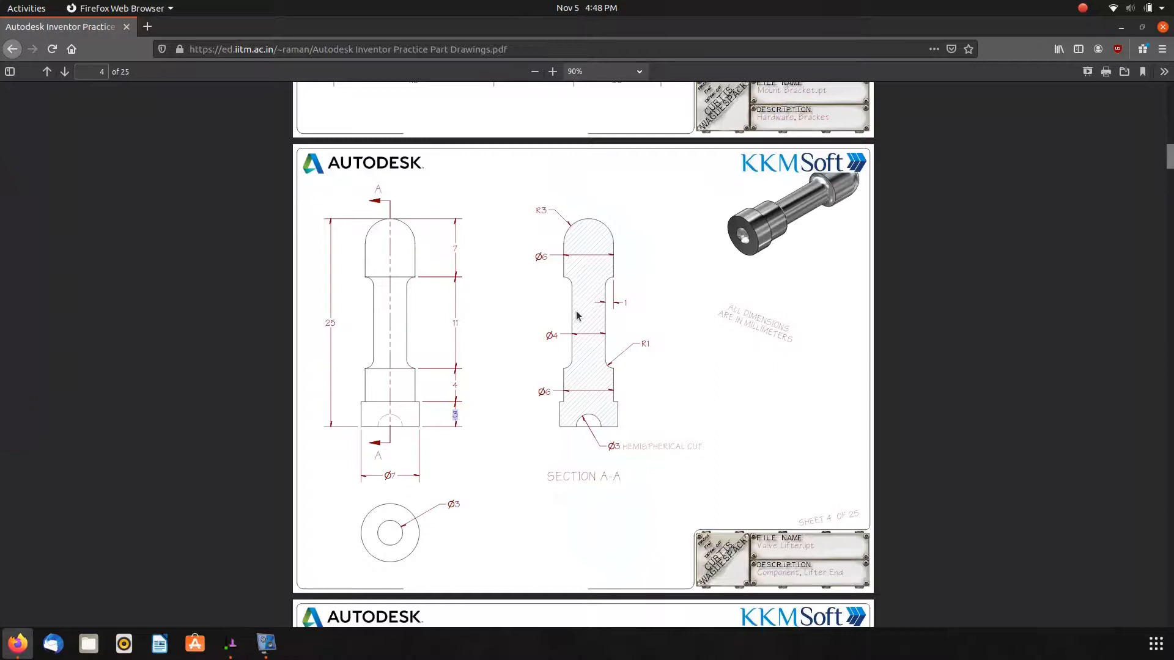
key("alt+Tab")
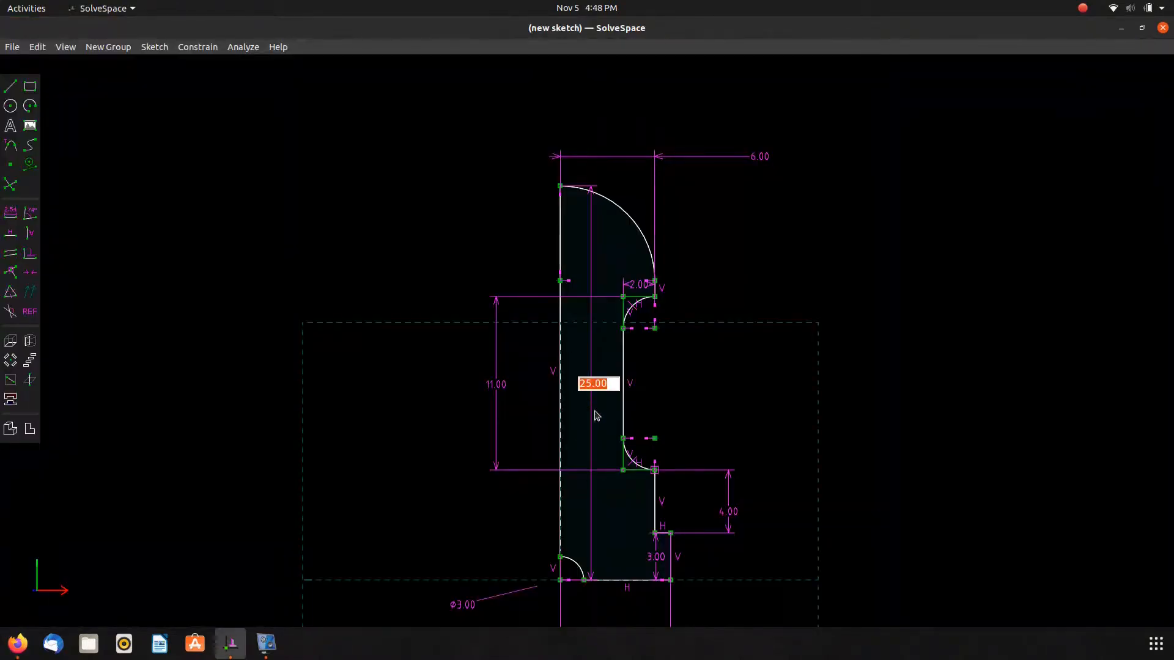
key("Return")
left_click_drag(600, 386, 443, 382)
key("Tab")
scroll(229, 465, "down", 5)
scroll(238, 453, "up", 5)
key("Tab")
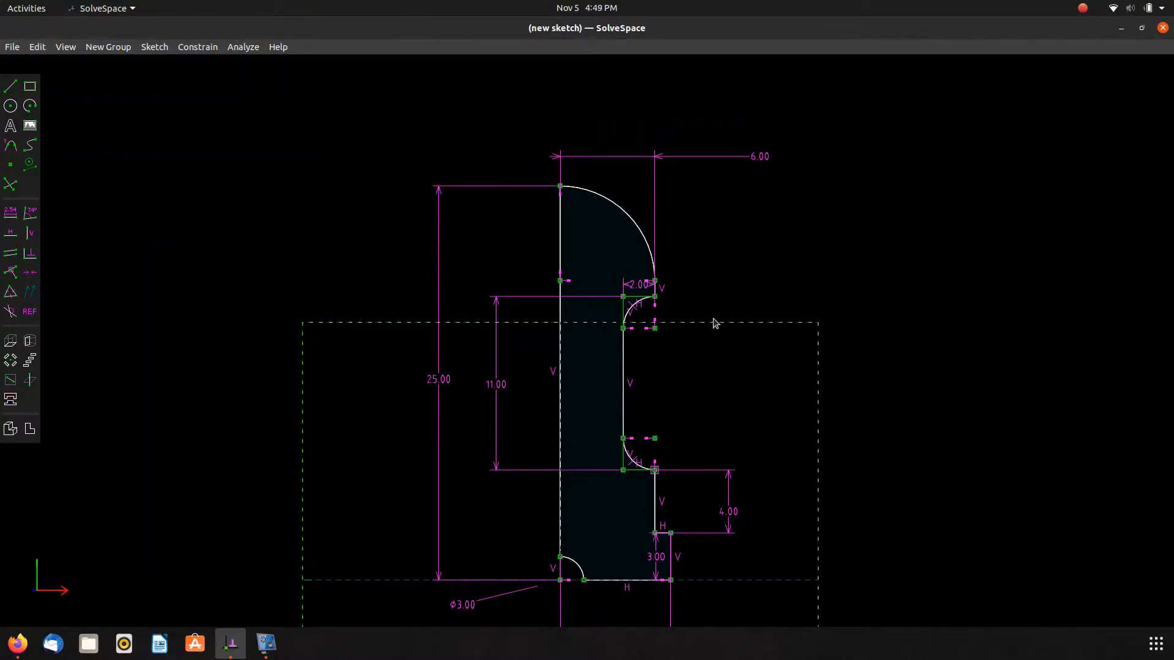
Move the neck arc's 2 label aside and delete the head's 6 width dimension.
scroll(659, 300, "up", 4)
left_click_drag(625, 276, 832, 380)
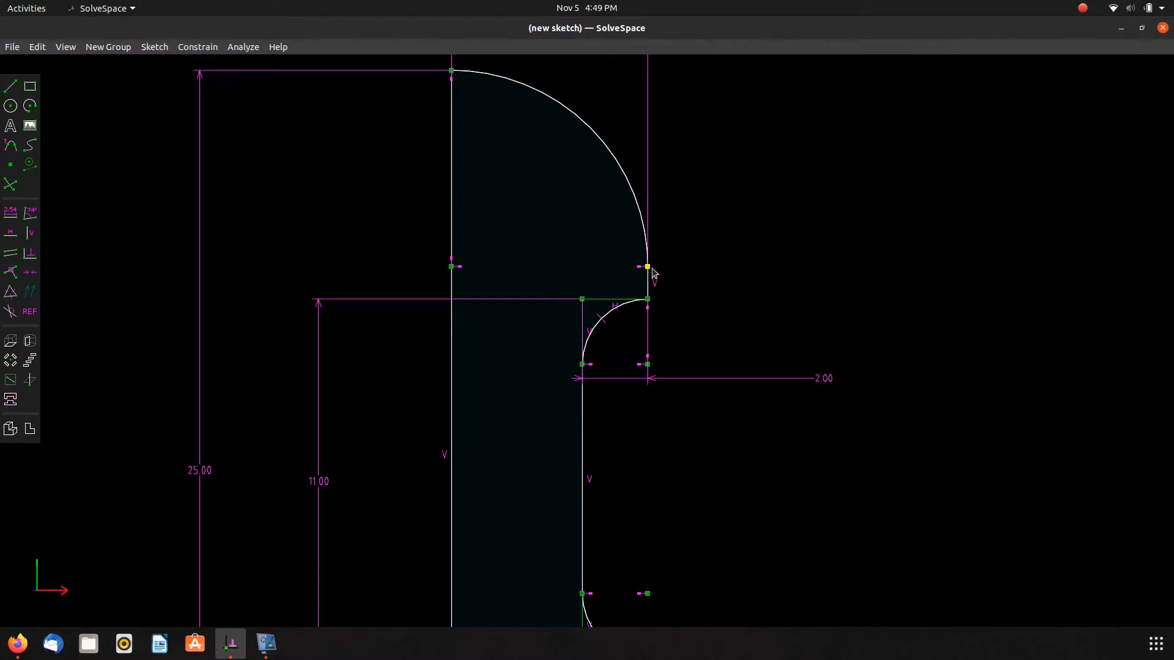
scroll(650, 264, "down", 4)
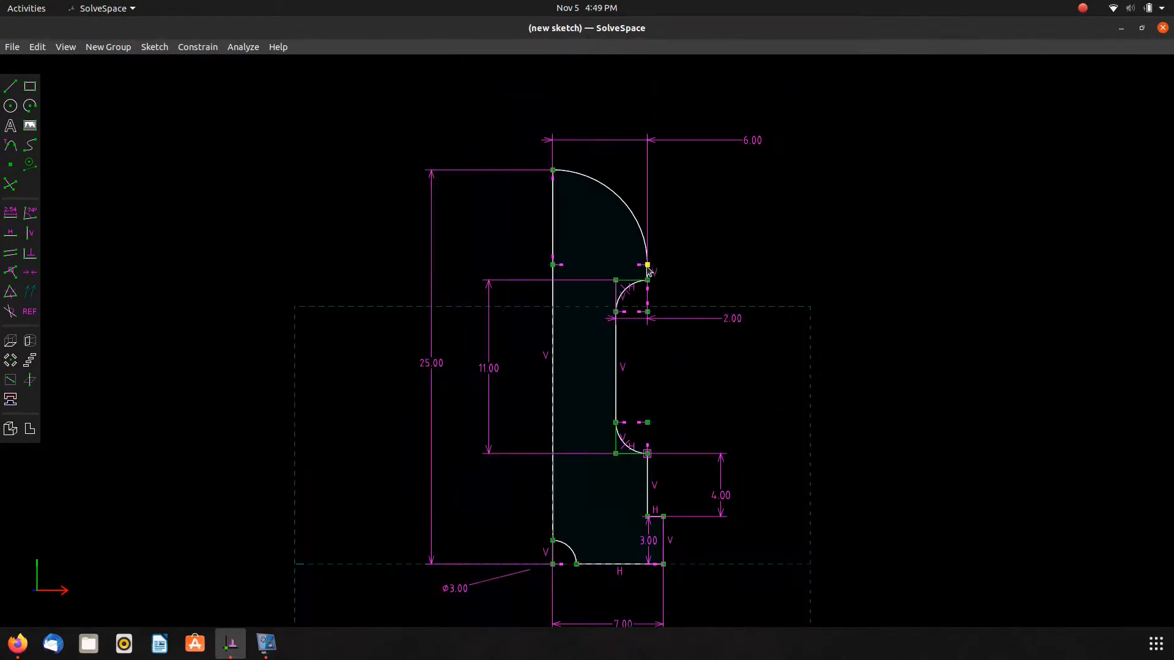
left_click(648, 168)
key("Delete")
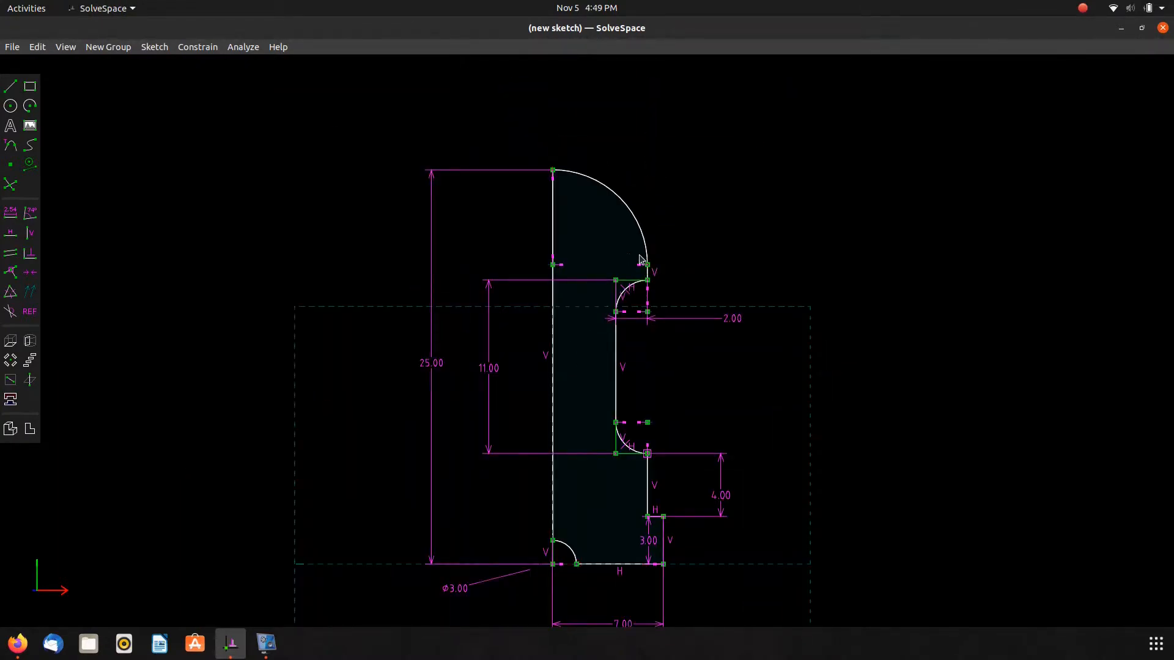
Reshape the head arc and dimension the head's width from the axis to the arc end as 3.
left_click_drag(641, 260, 644, 191)
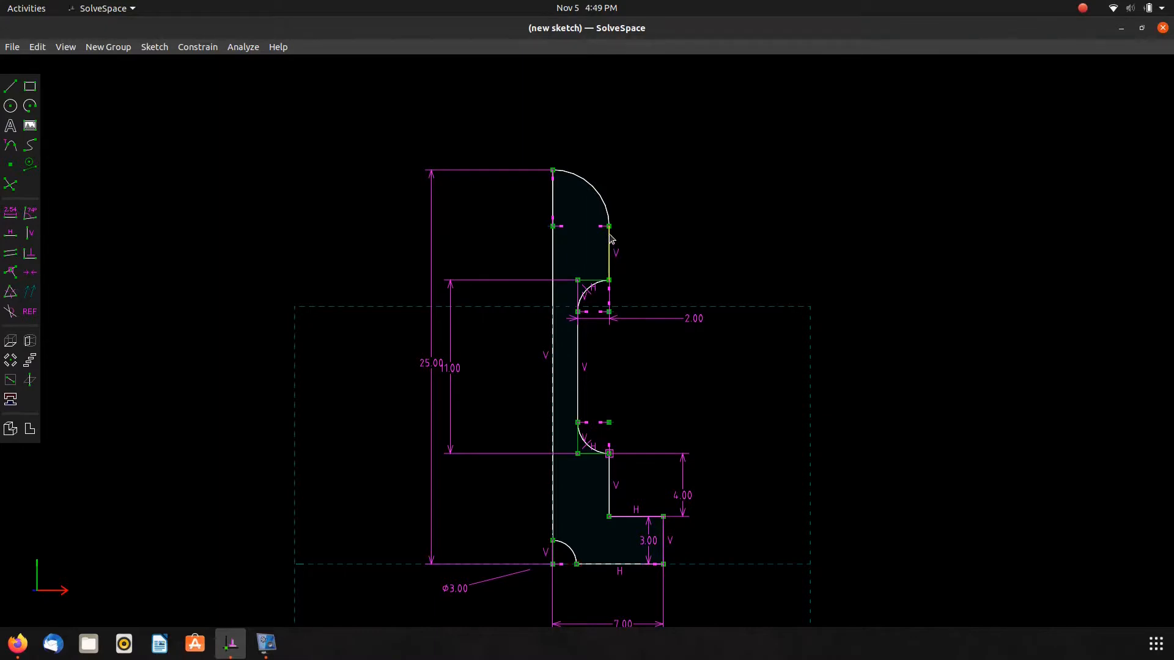
key("alt+Tab")
key("alt+Tab")
left_click(550, 243)
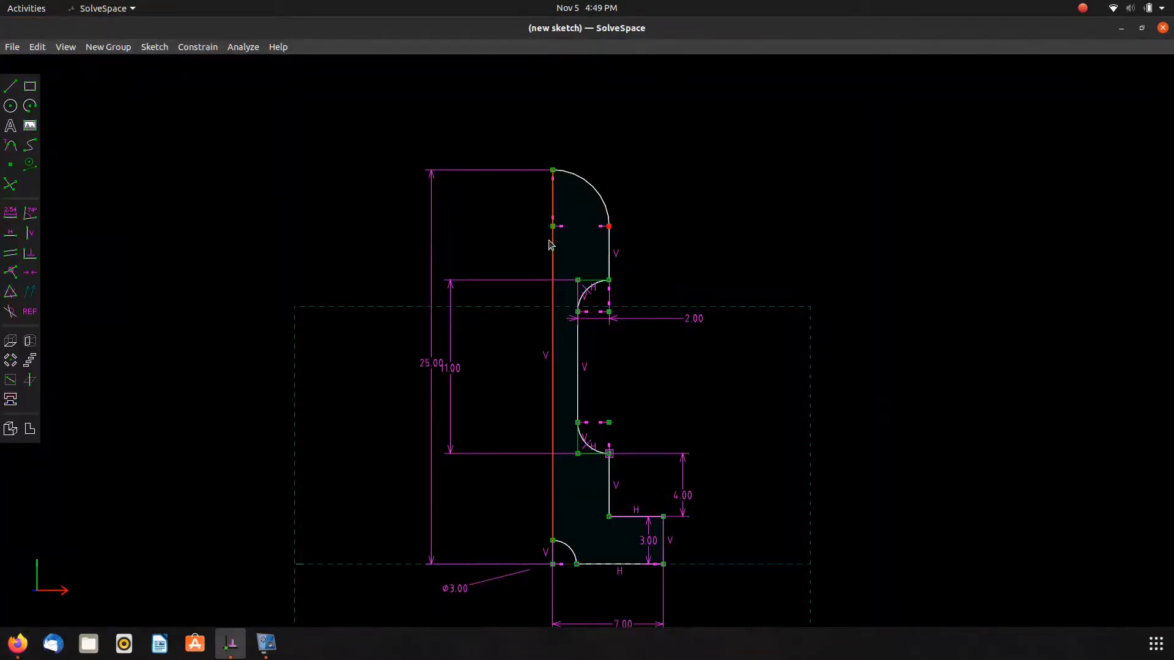
key("d")
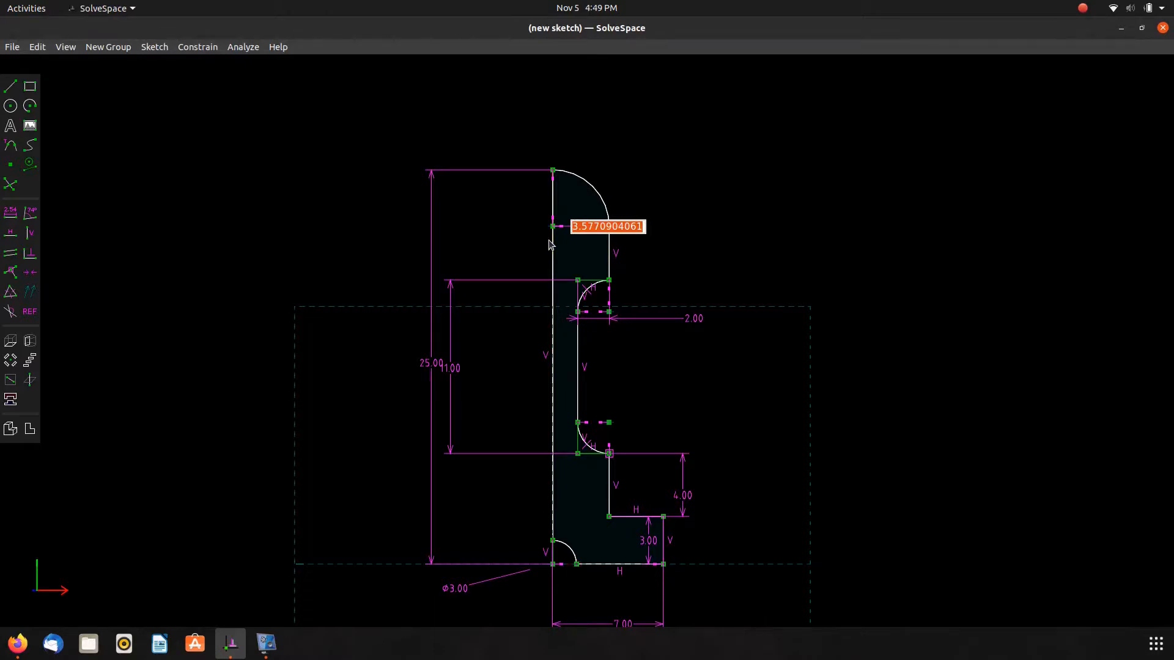
type("3")
key("Return")
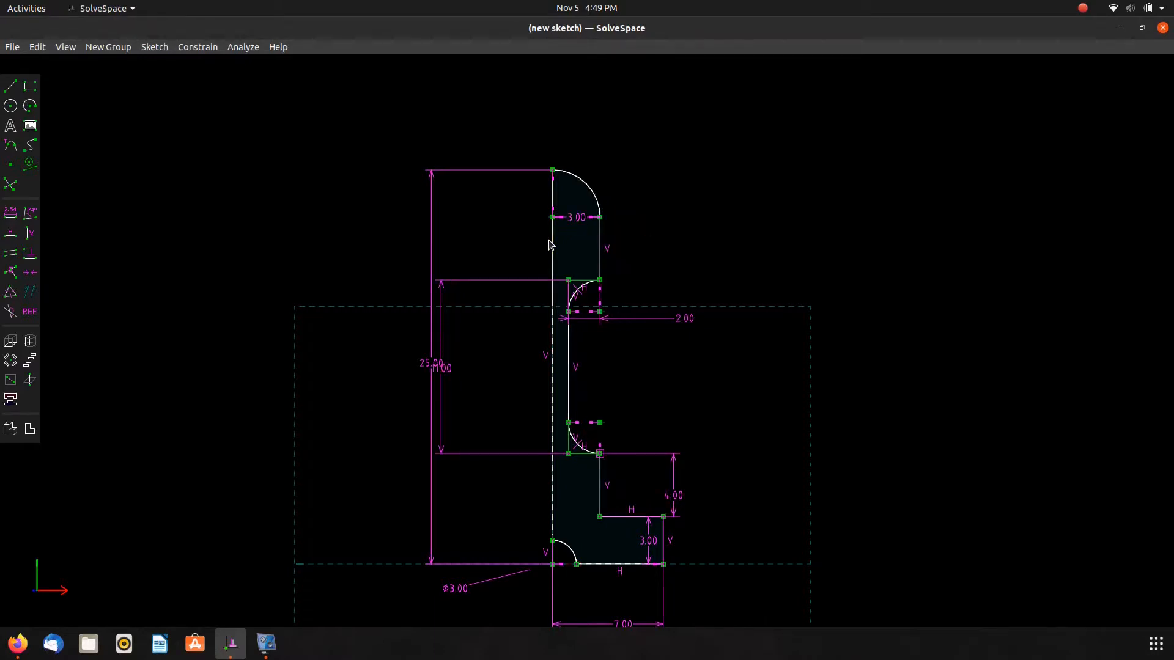
Move the head's 3 and neck's 11 labels aside and set the base's width dimension to 3.5.
mouse_move(578, 220)
left_mouse_down()
mouse_move(595, 168)
mouse_move(676, 145)
left_mouse_up()
left_click_drag(445, 381, 880, 386)
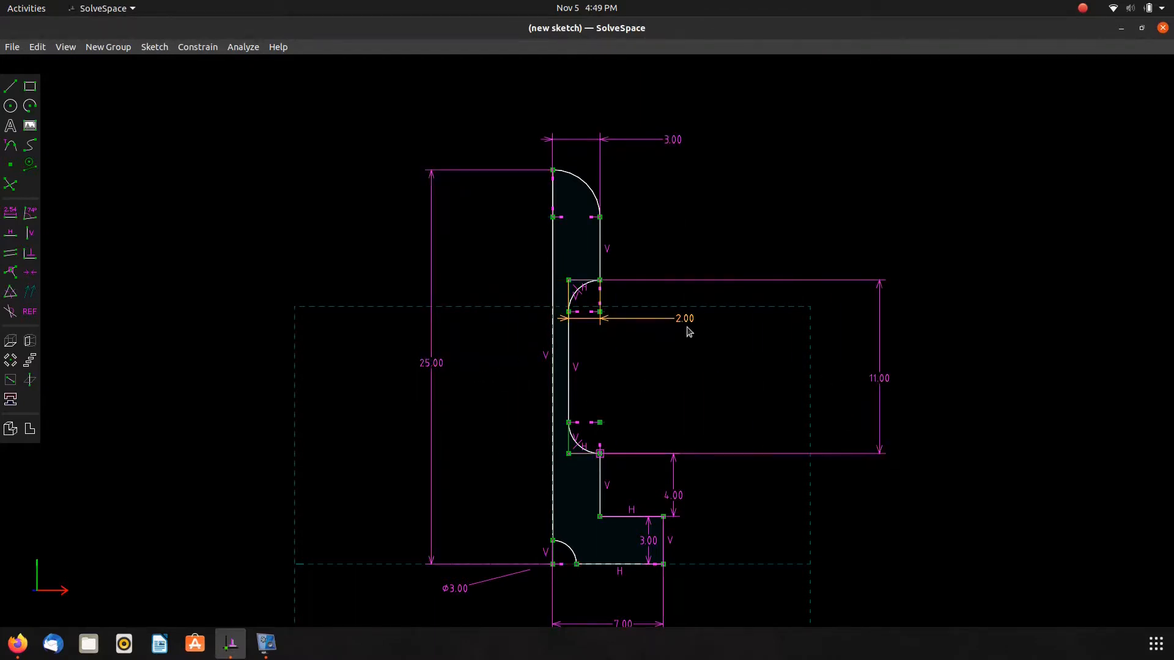
double_click(623, 623)
type("3")
key("Return")
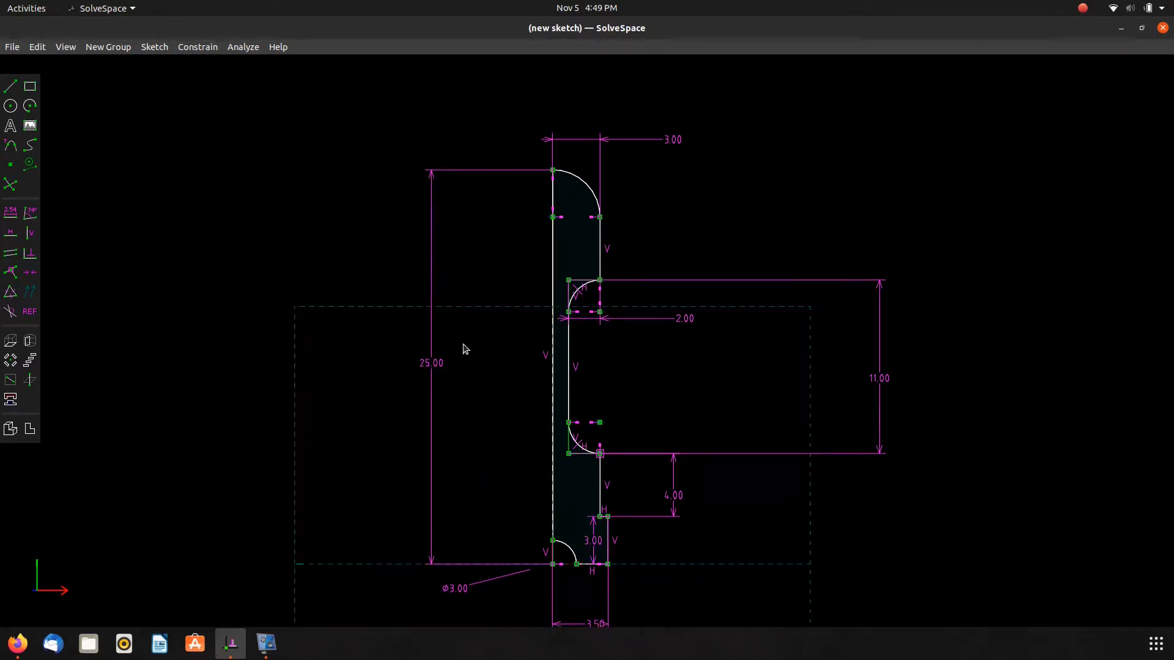
Open the property browser to review the sketch's requests and constraints.
right_click_drag(466, 349, 513, 275)
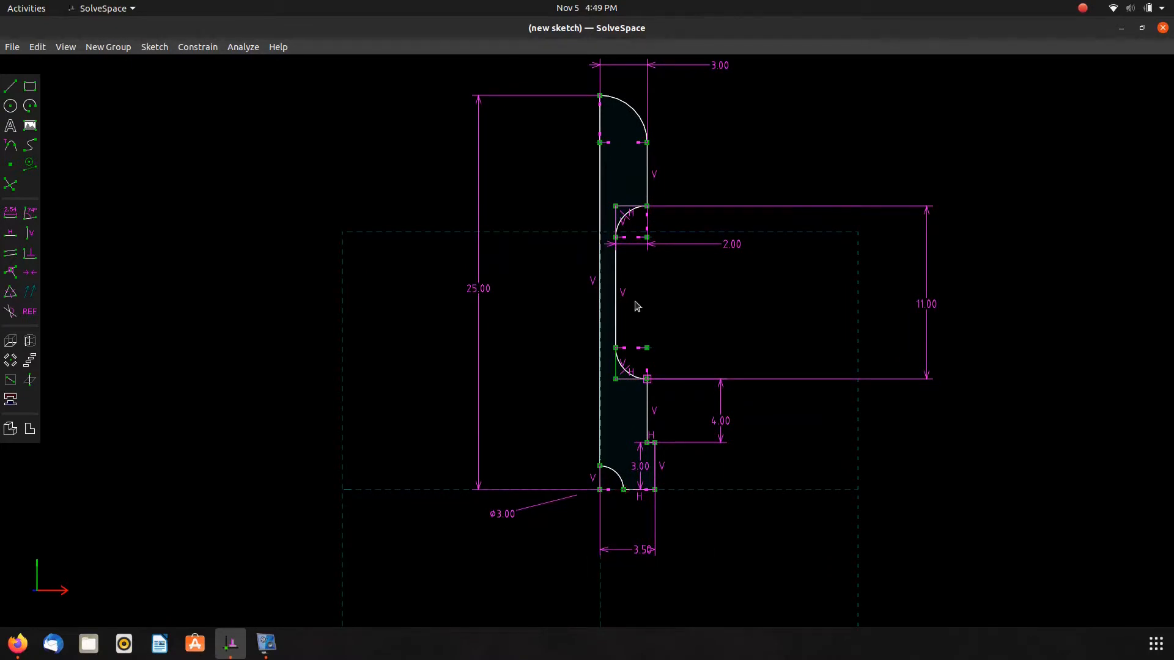
key("Tab")
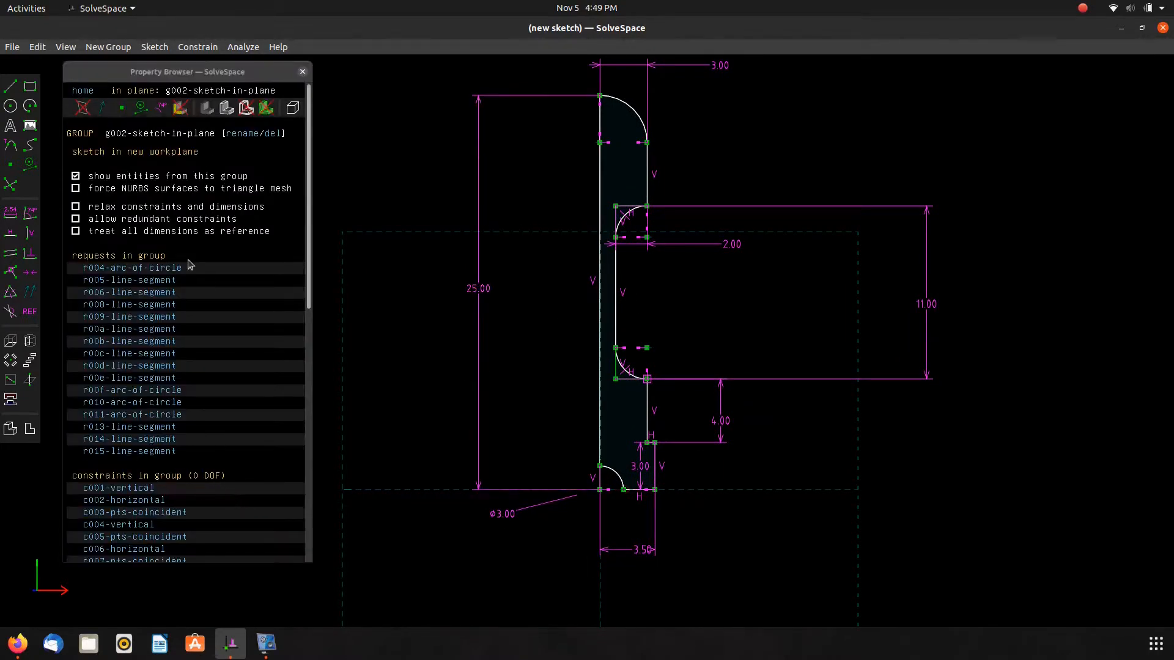
Revolve the sketch with Lathe around its vertical axis line to create the solid valve lifter.
left_click(90, 95)
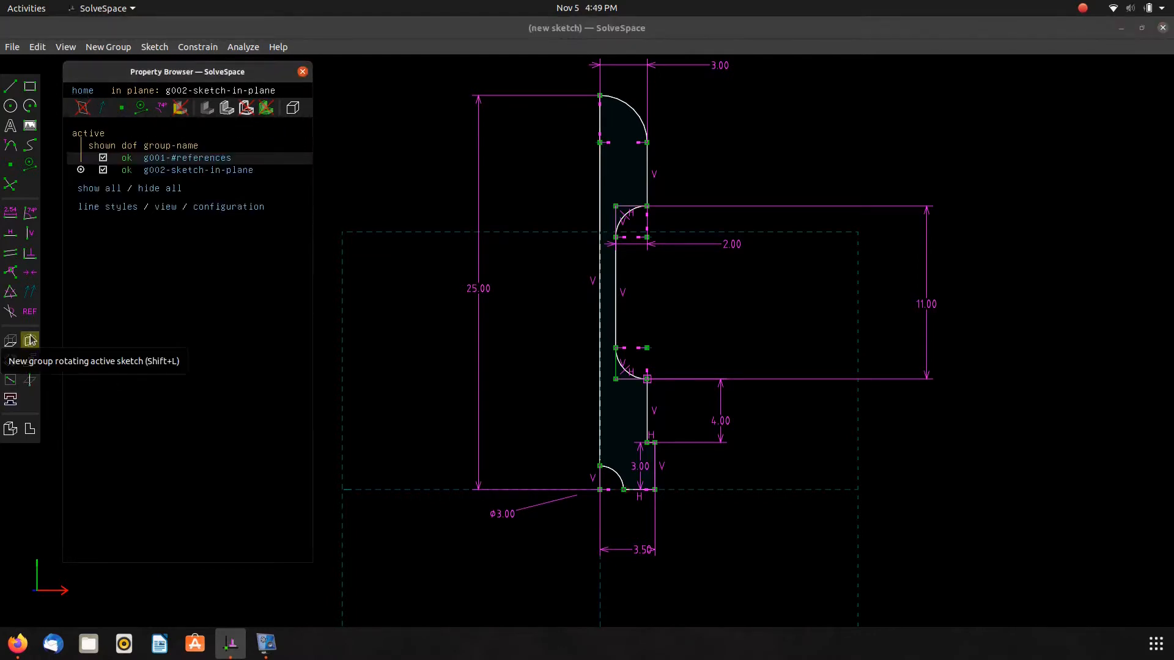
left_click(600, 490)
left_click(600, 454)
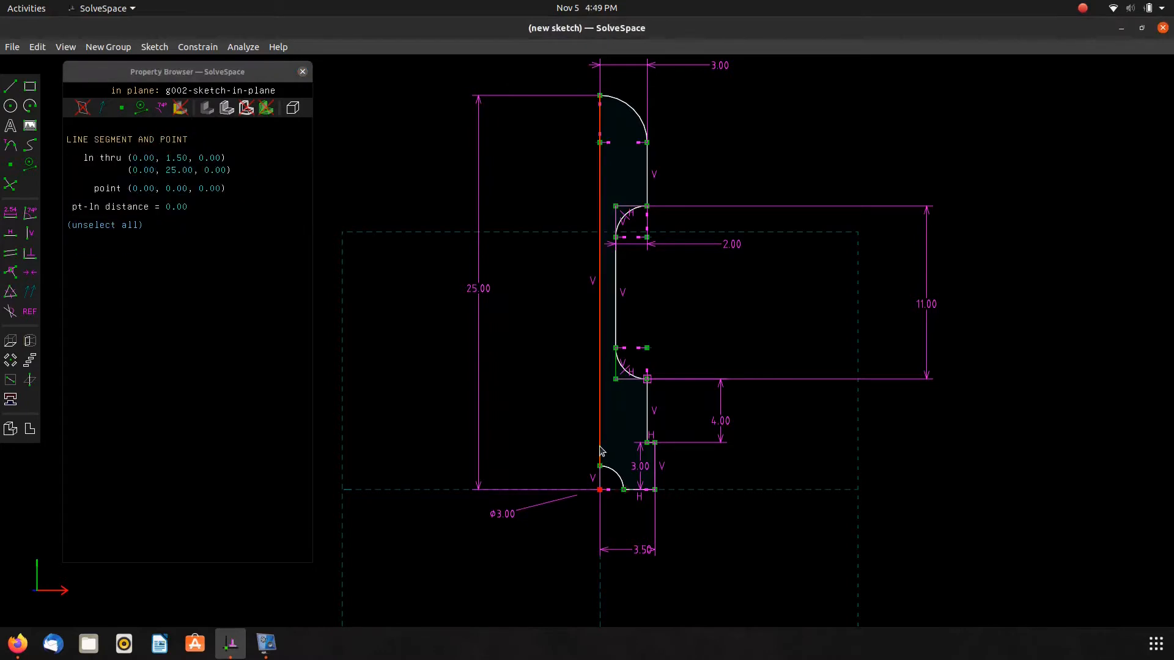
left_click(30, 360)
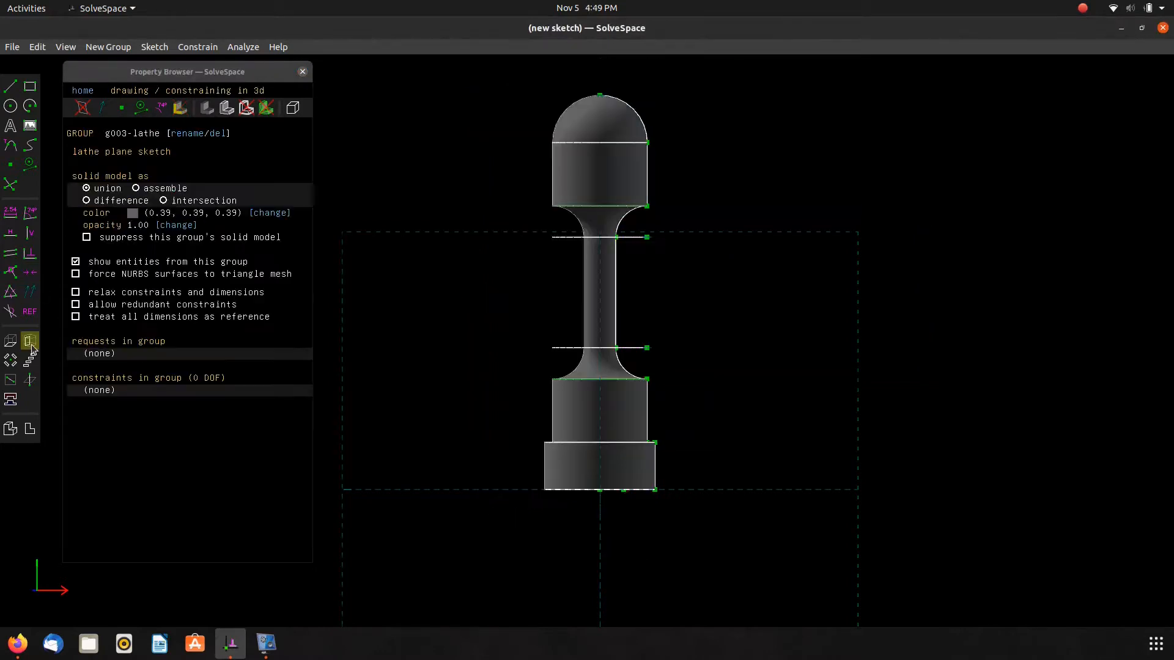
middle_click_drag(409, 401, 471, 391)
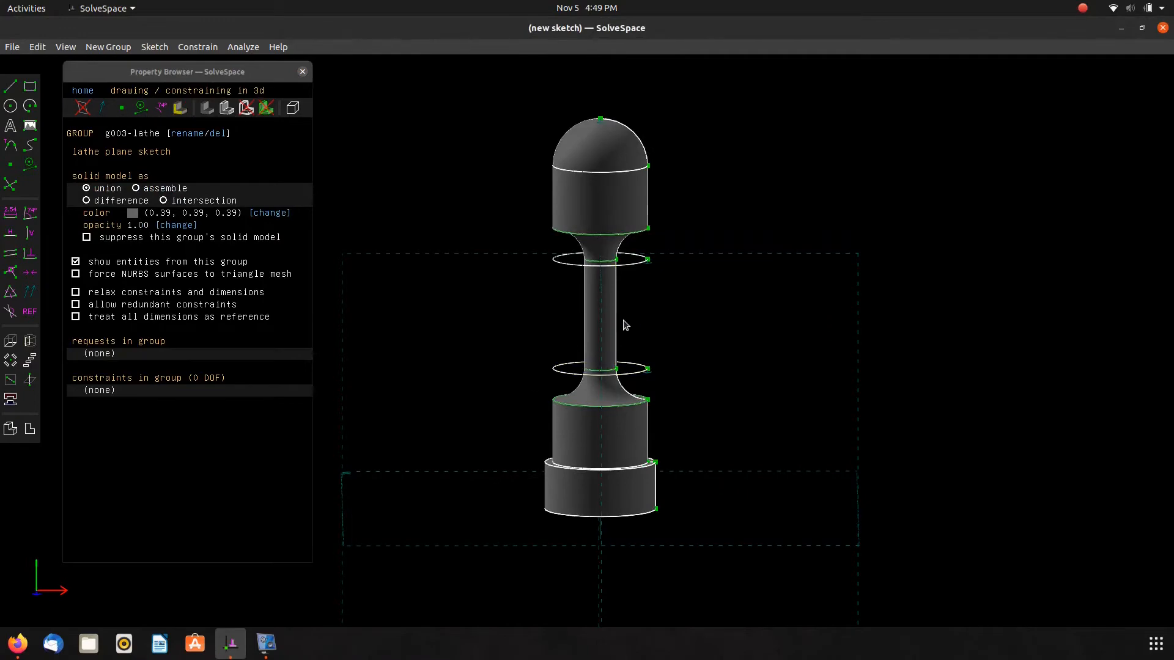
Check the reference drawing, reactivate the sketch and set the neck's inset dimension to 1.
key("alt+Tab")
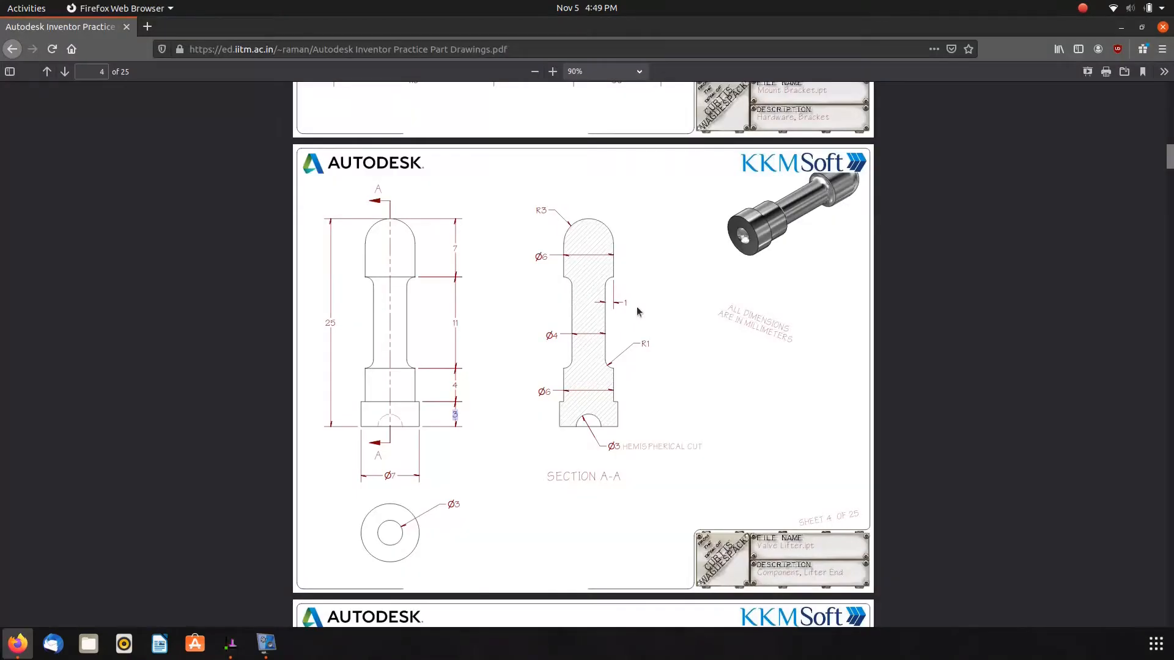
key("alt+Tab")
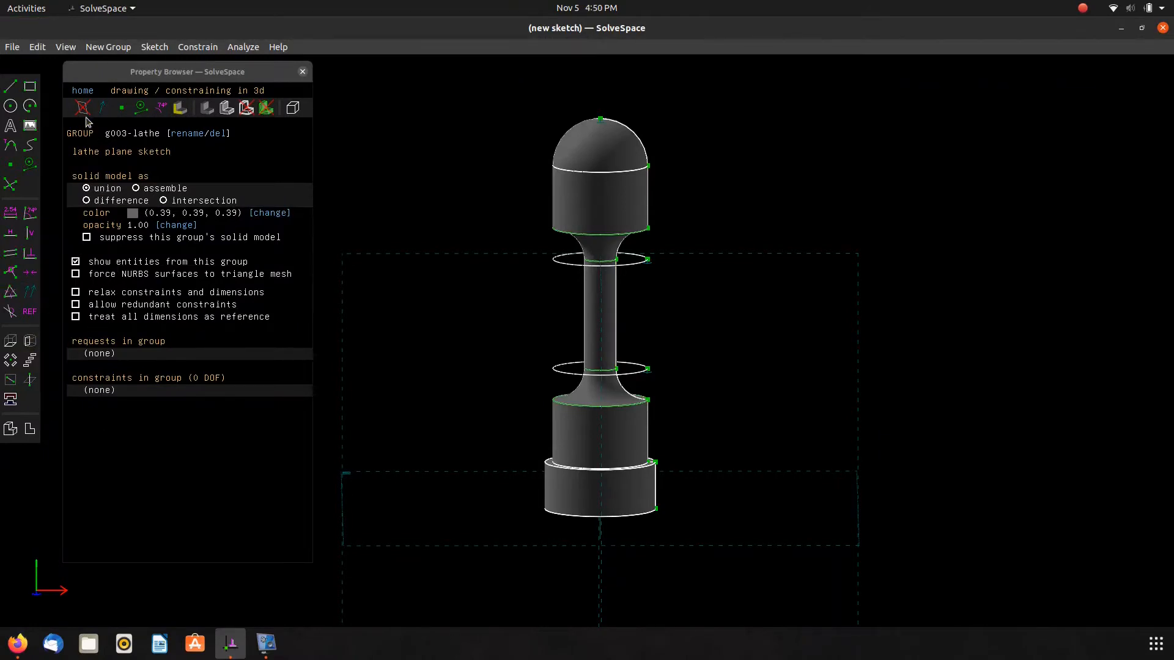
left_click(82, 91)
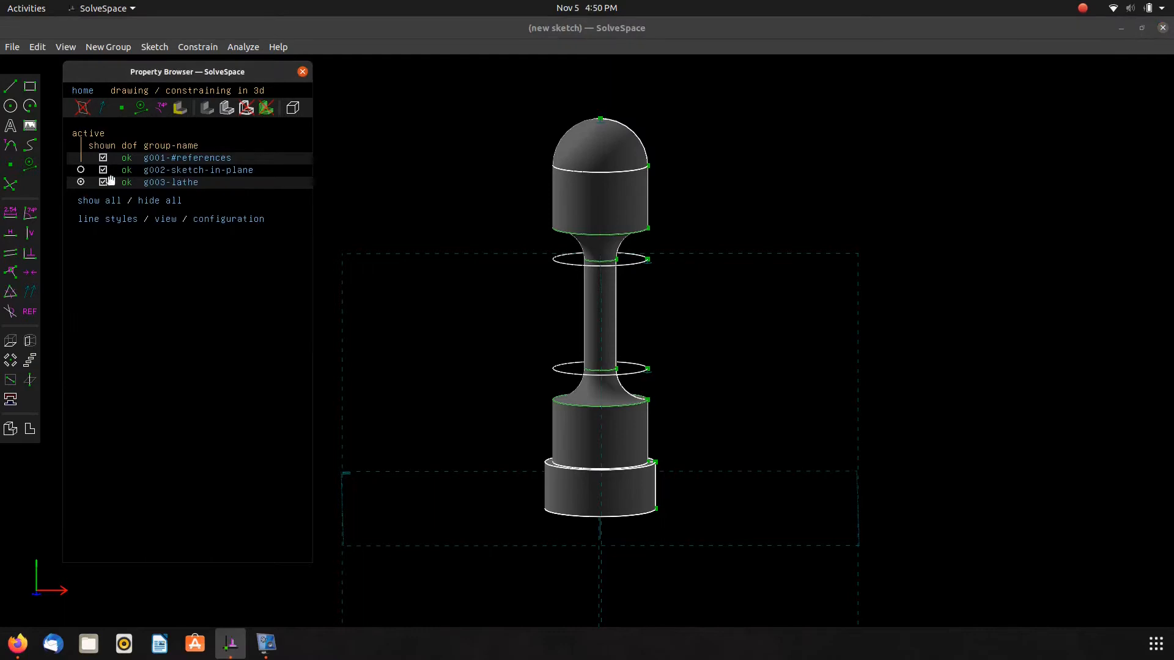
left_click(81, 169)
scroll(669, 333, "up", 5)
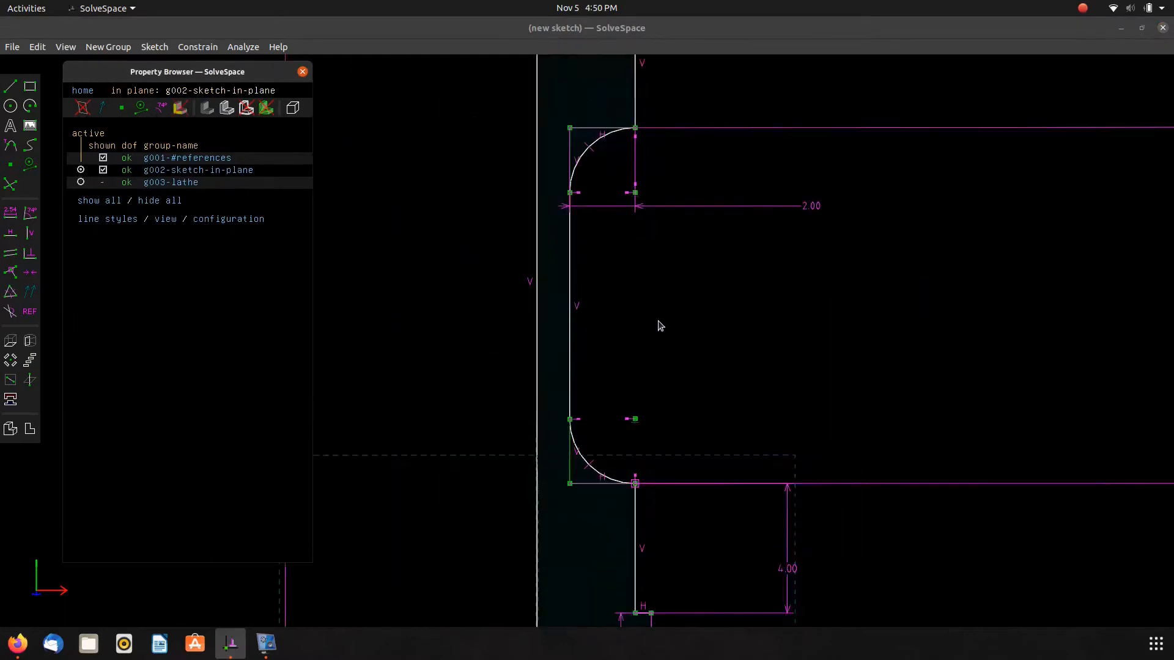
left_click(840, 183)
double_click(840, 183)
type("1.")
key("Return")
scroll(788, 251, "down", 5)
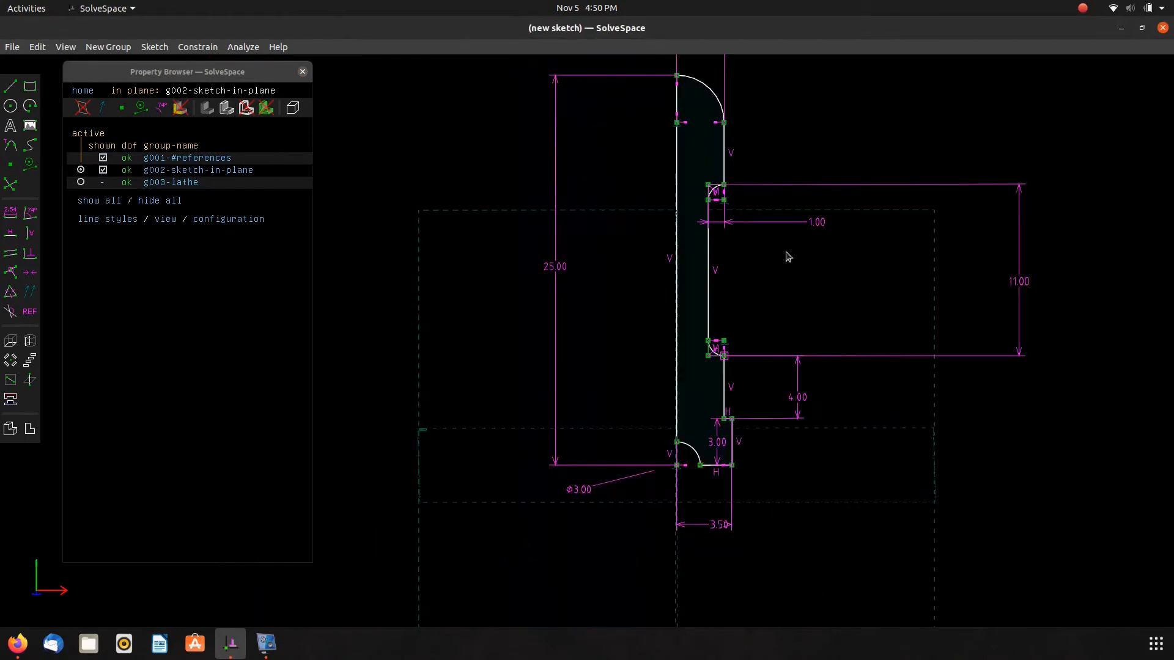
right_click_drag(802, 278, 766, 319)
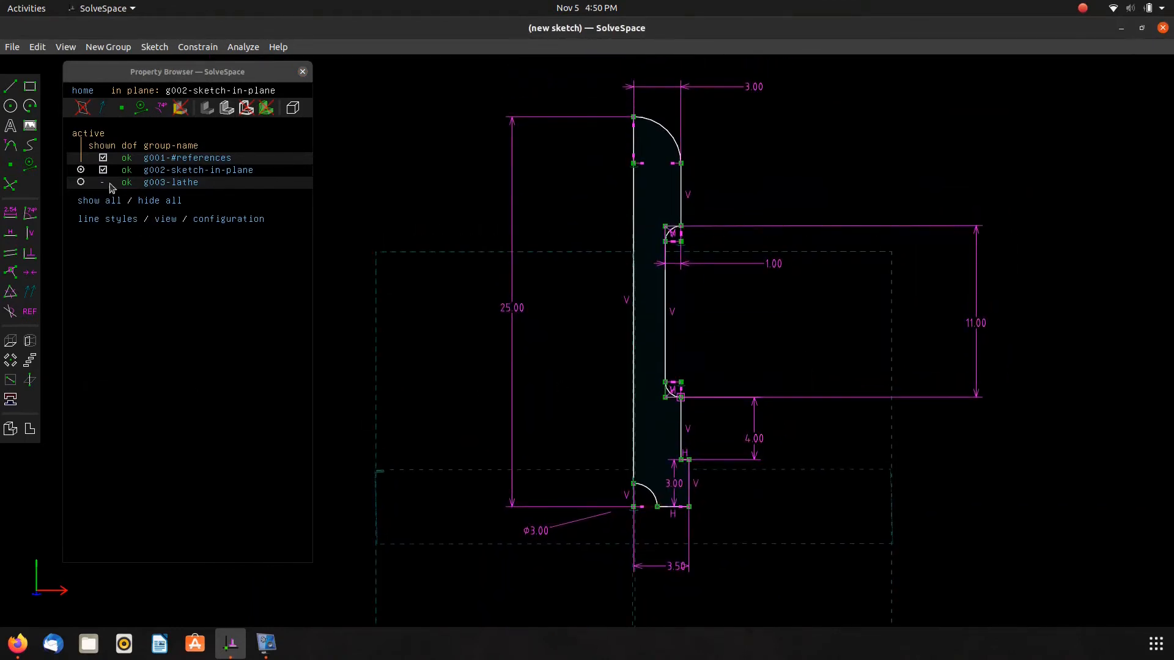
Activate the lathe group, hide all sketch entities and the property browser, and compare the solid with the reference drawing.
left_click(80, 182)
mouse_move(446, 338)
middle_mouse_down()
mouse_move(512, 277)
mouse_move(375, 270)
mouse_move(416, 367)
mouse_move(545, 330)
mouse_move(243, 357)
middle_mouse_up()
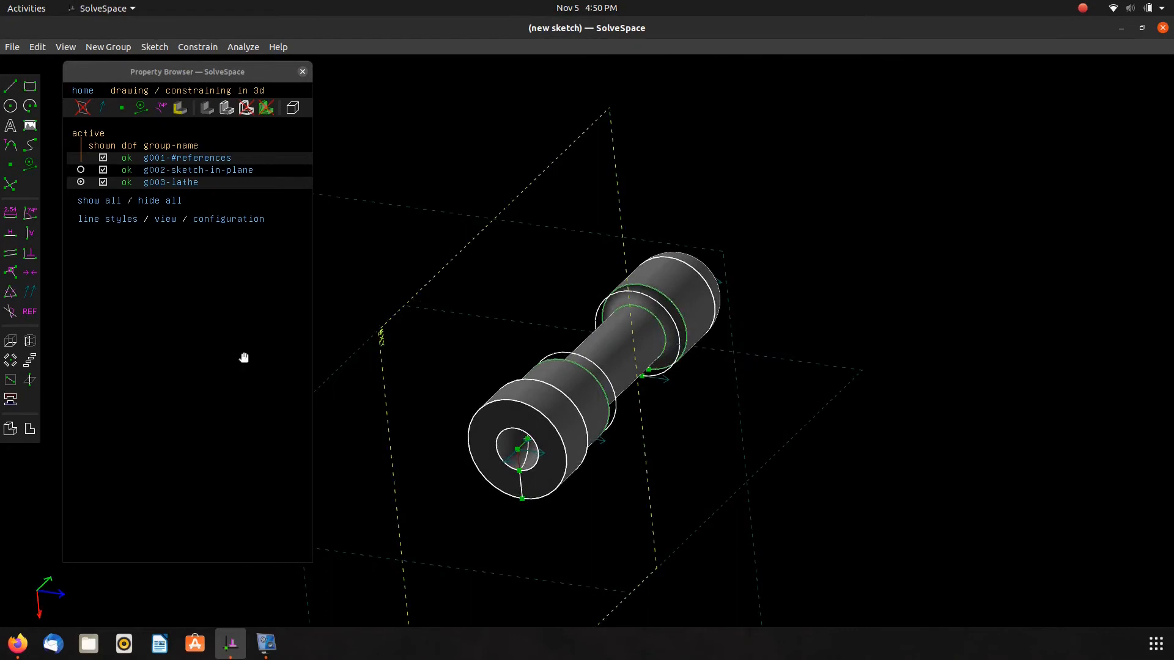
left_click(19, 426)
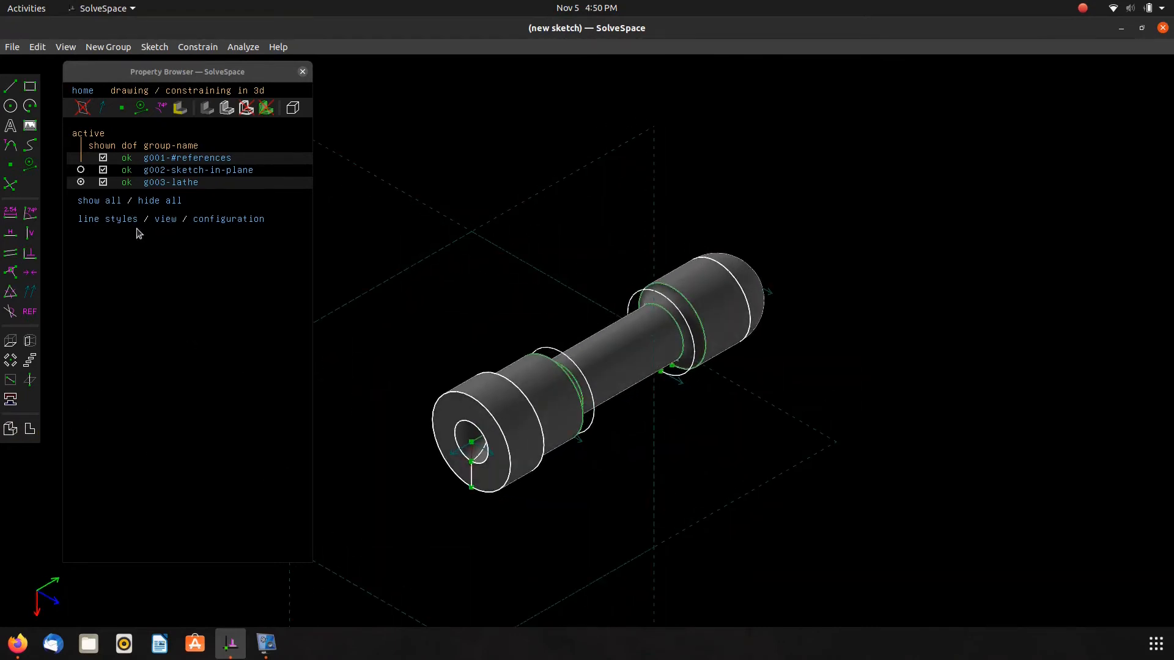
left_click(157, 202)
key("Tab")
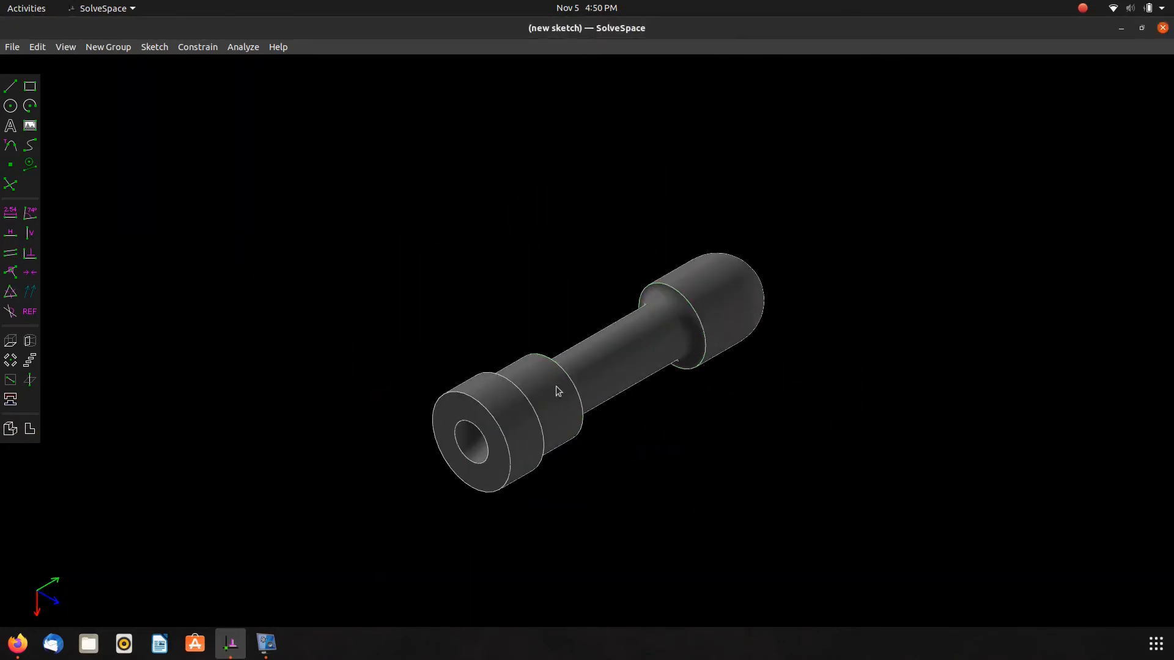
key("alt+Tab")
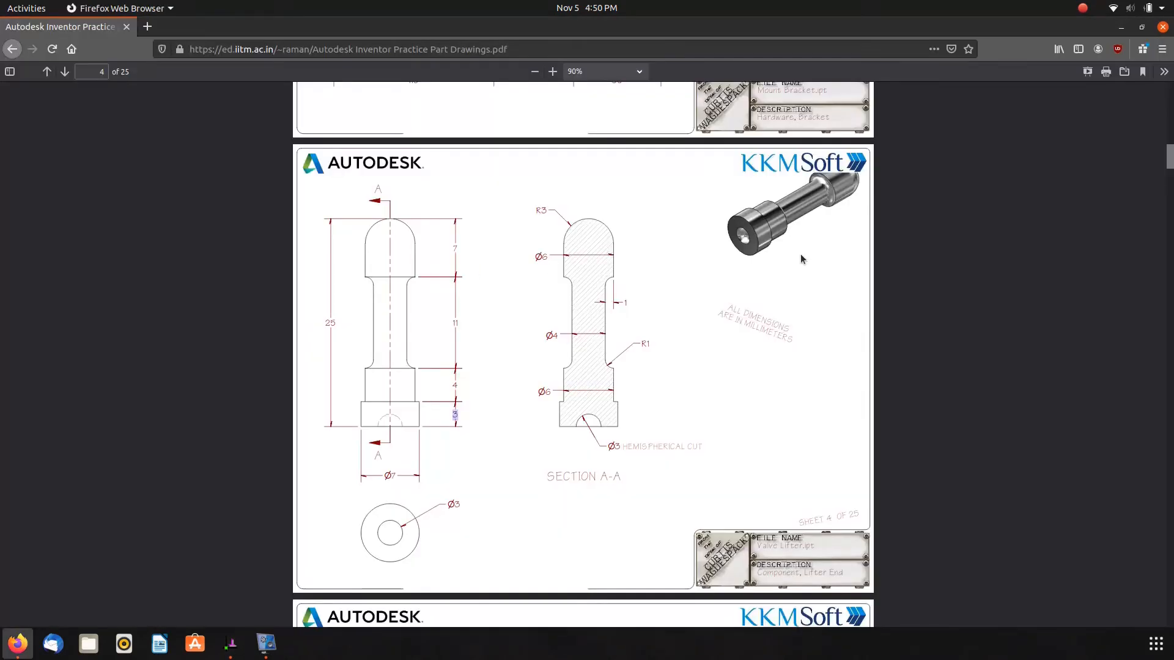
key("alt+Tab")
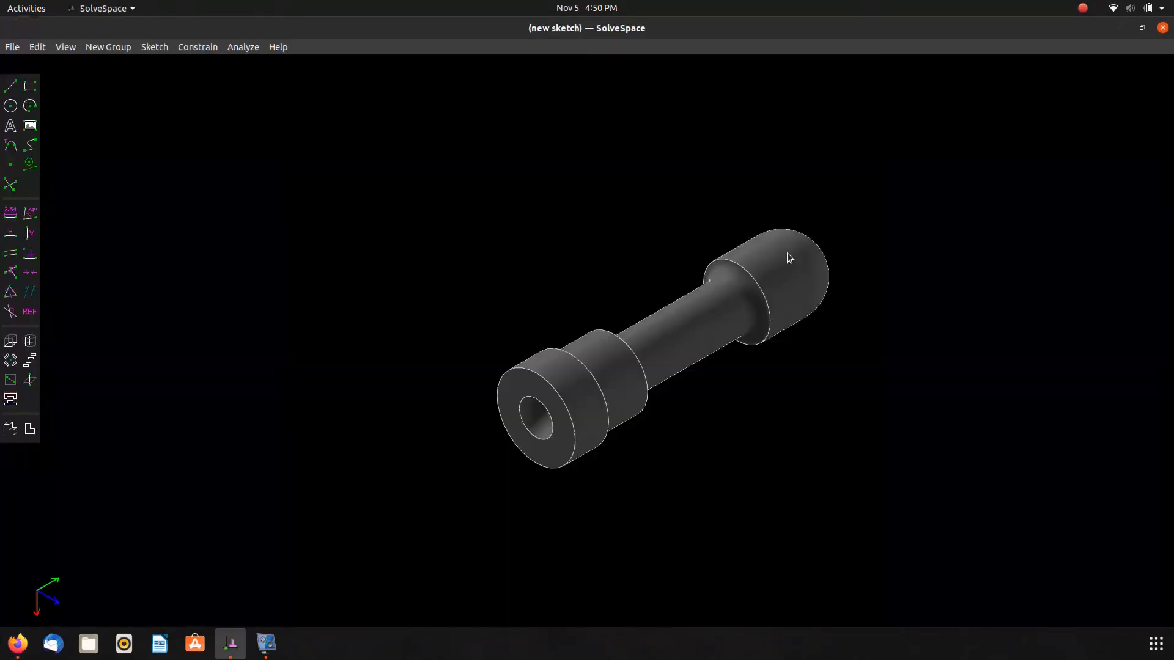